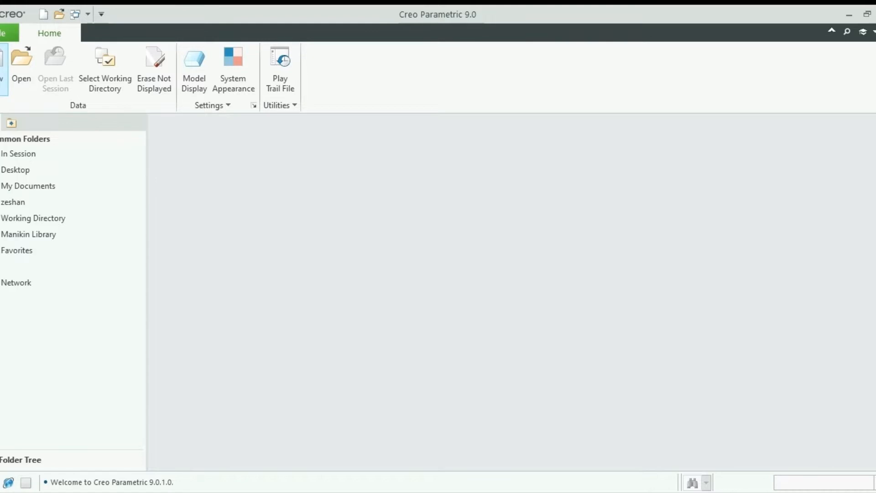
Step: Create a new part and start a Revolve feature with its sketch on the FRONT plane
left_click(3, 69)
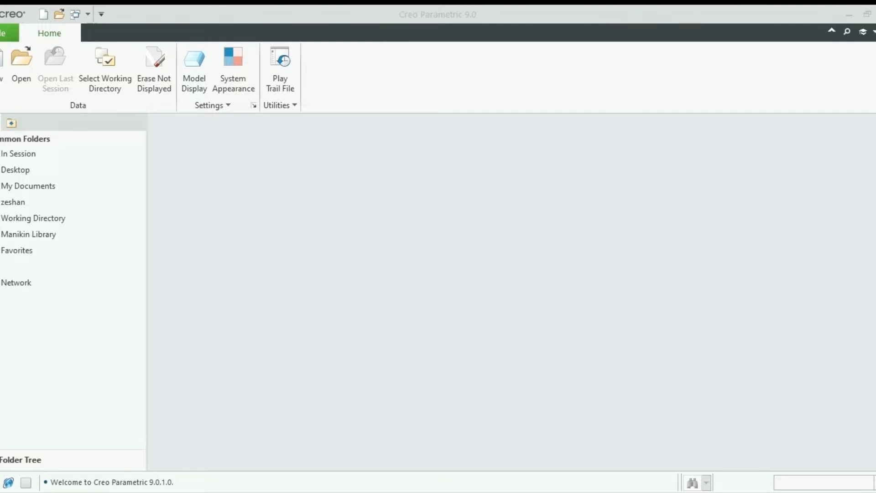
left_click(500, 394)
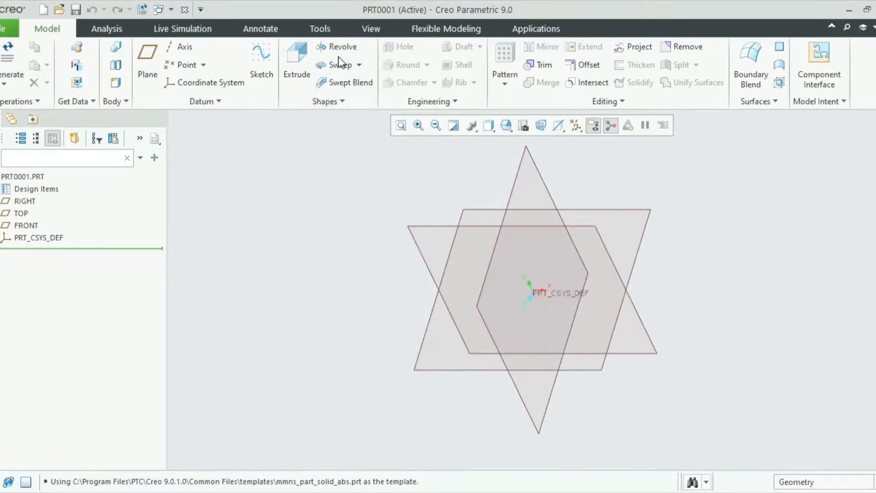
left_click(338, 53)
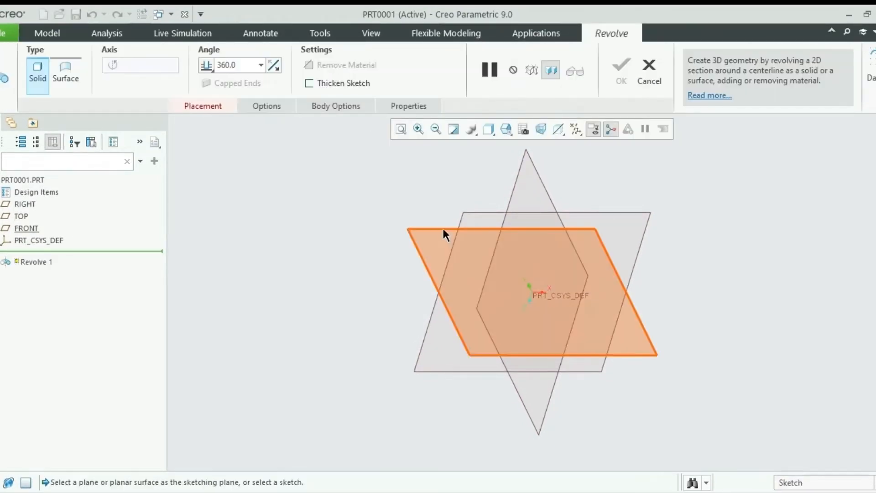
left_click(444, 230)
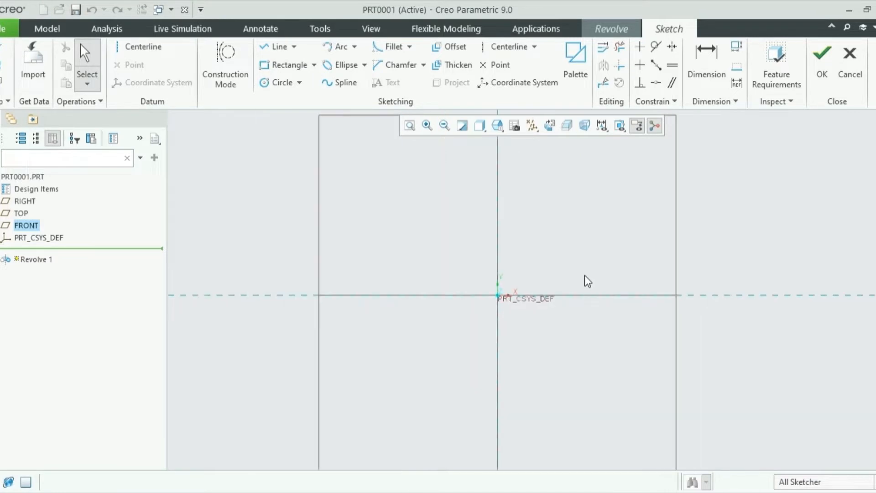
Step: Add a horizontal and a vertical centerline through the sketch origin
left_click(508, 47)
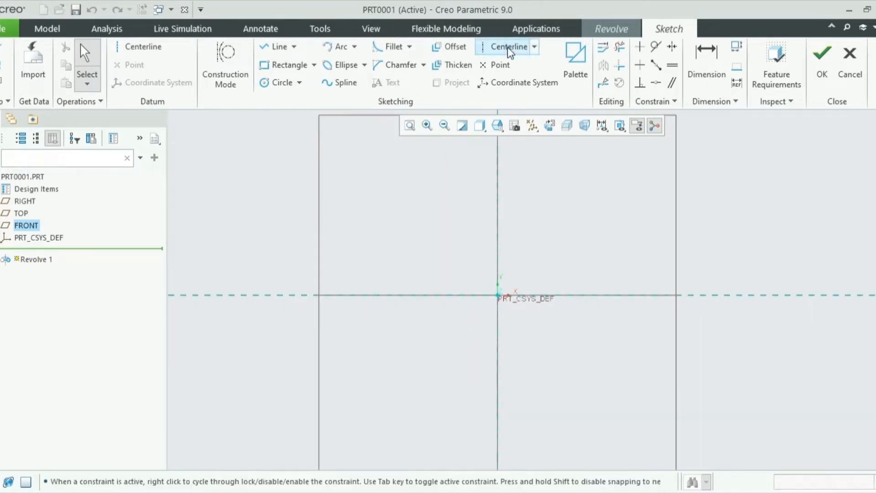
left_click(497, 295)
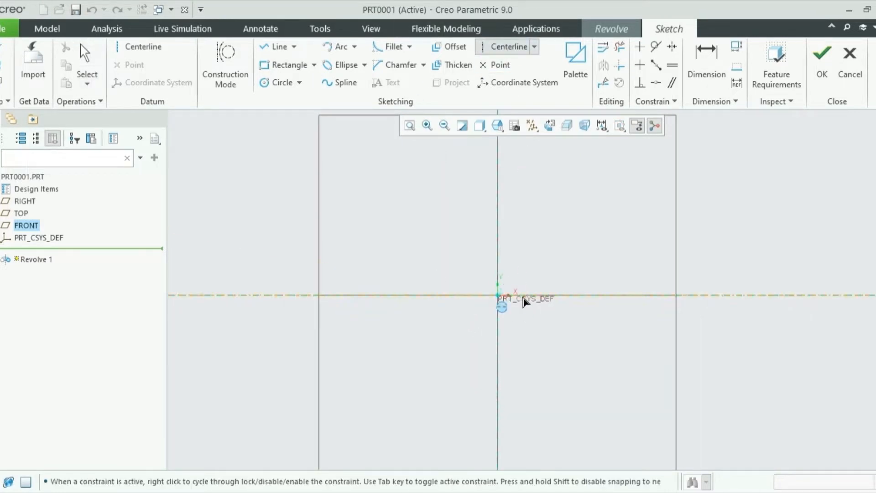
left_click(643, 296)
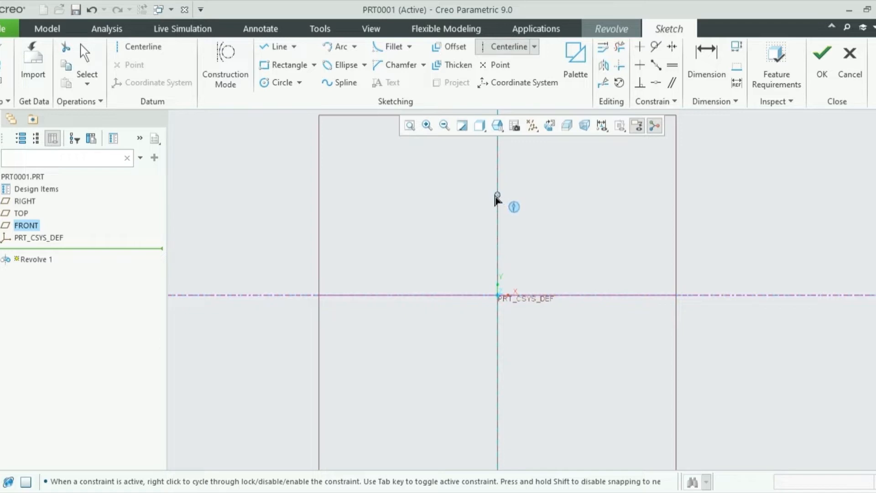
left_click(498, 196)
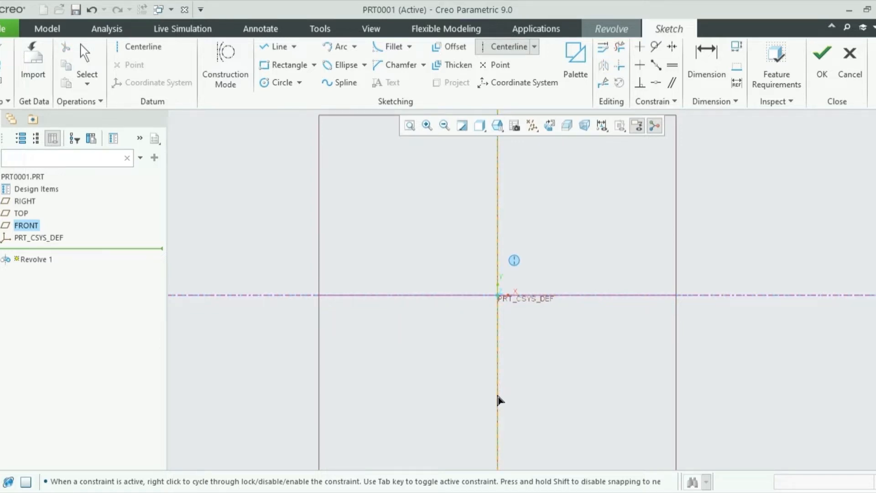
left_click(499, 400)
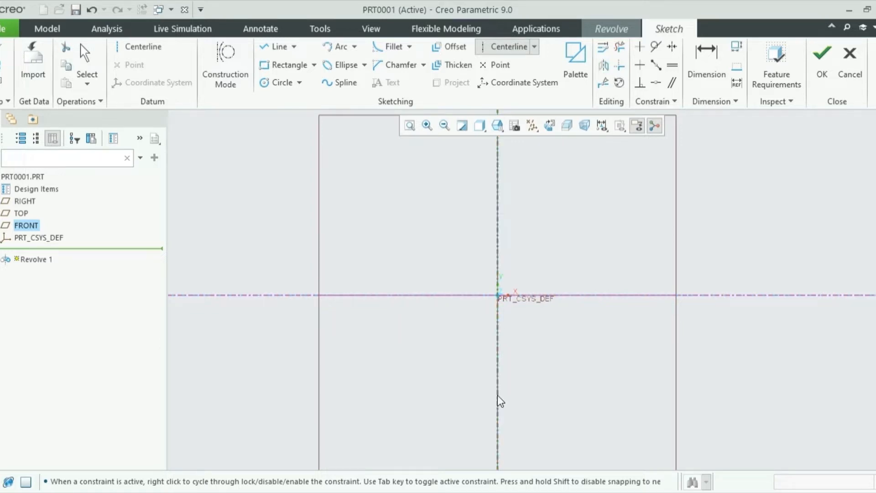
Step: Draw a vertical line about 46.8 mm long upward from the sketch origin
left_click(280, 46)
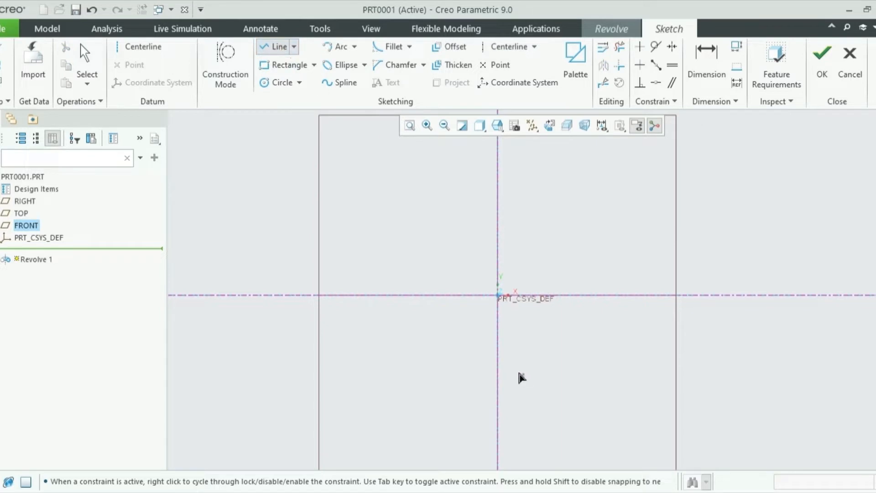
left_click(498, 296)
left_click(497, 263)
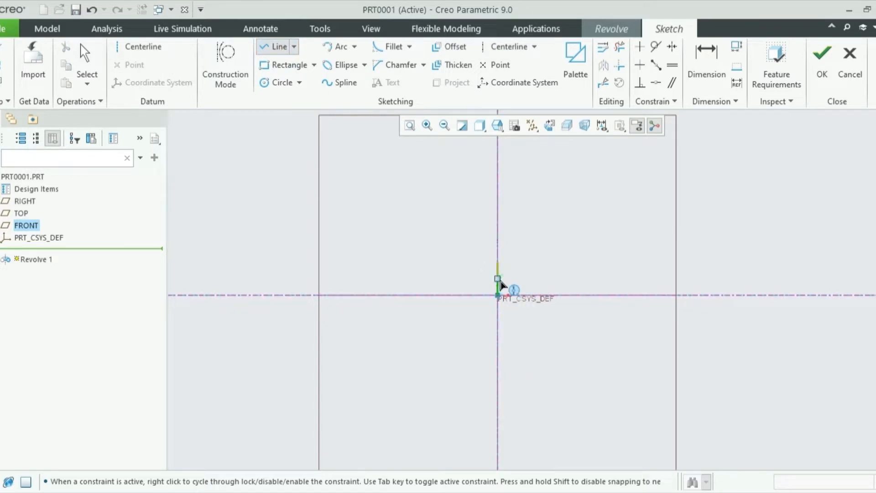
middle_click(462, 335)
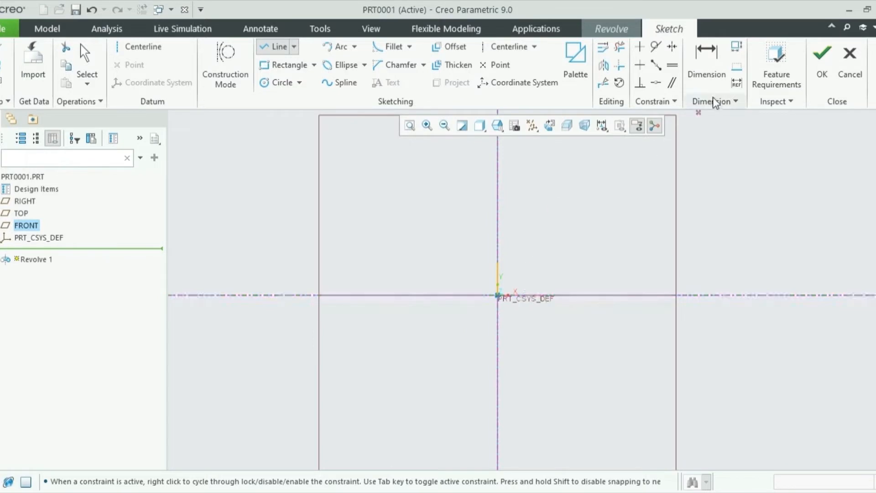
middle_click(692, 109)
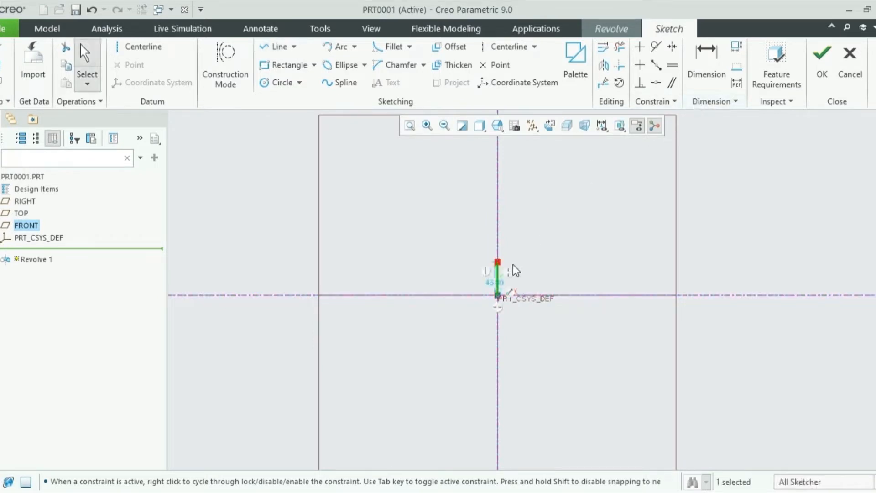
Step: Set the vertical line's length to 6.25 mm
scroll(500, 284, "down", 4)
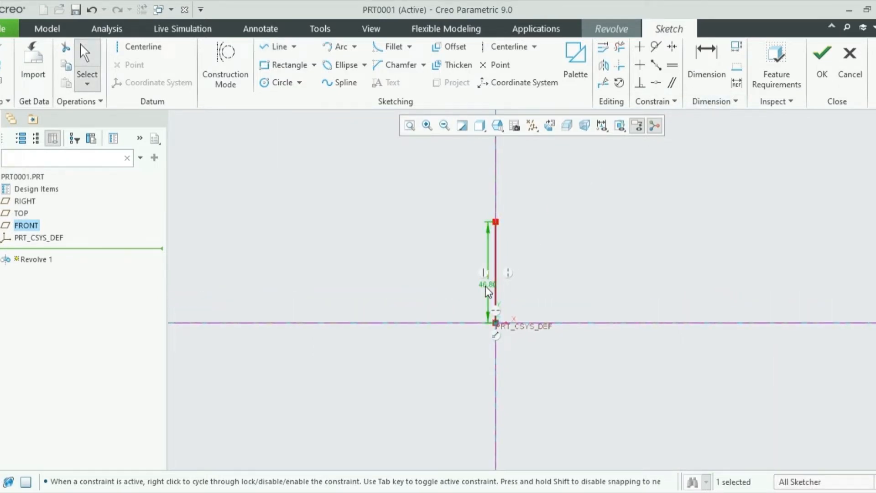
double_click(486, 287)
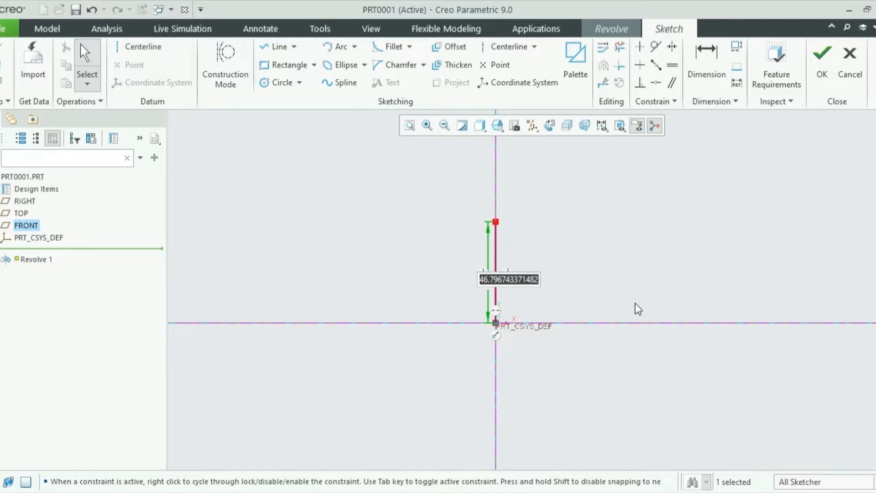
type("6.25")
key("Return")
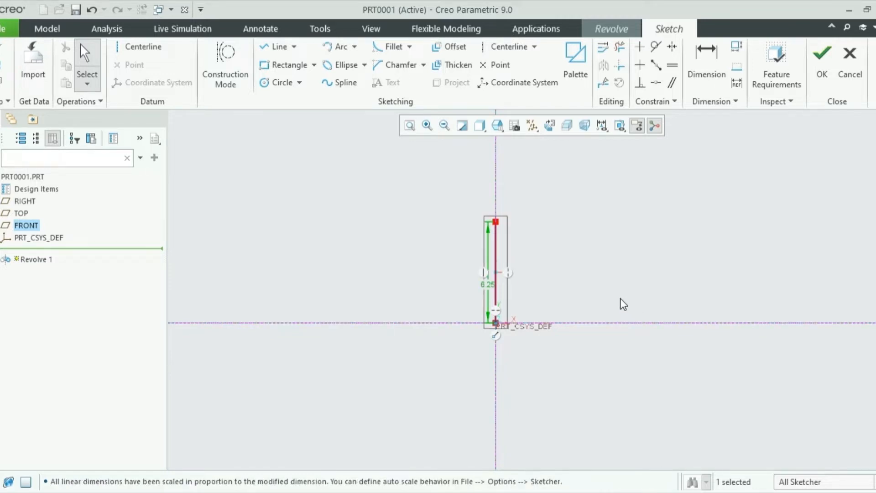
Step: Draw a stepped line chain from the vertical line's upper end: about 4.44 mm horizontal, a rectangular notch about 3.26 mm wide, and about 16.28 mm horizontal
scroll(420, 358, "up", 3)
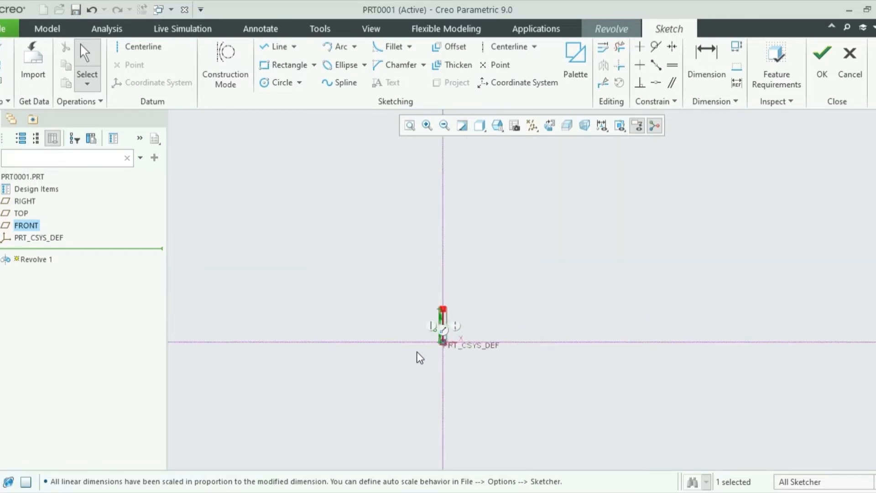
scroll(442, 362, "down", 3)
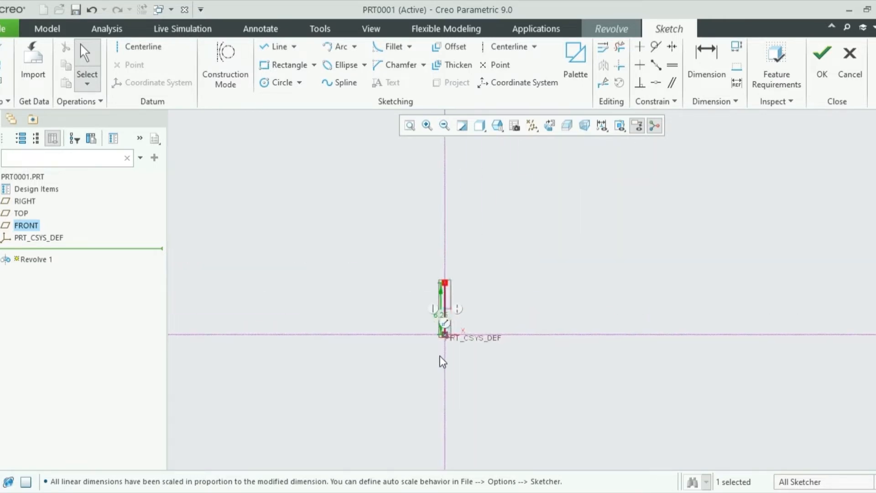
left_click(277, 47)
left_click(450, 214)
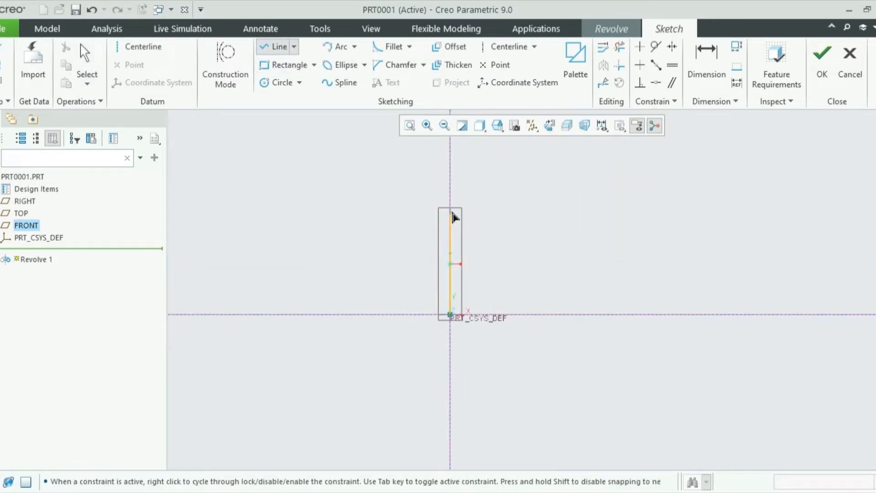
left_click(522, 213)
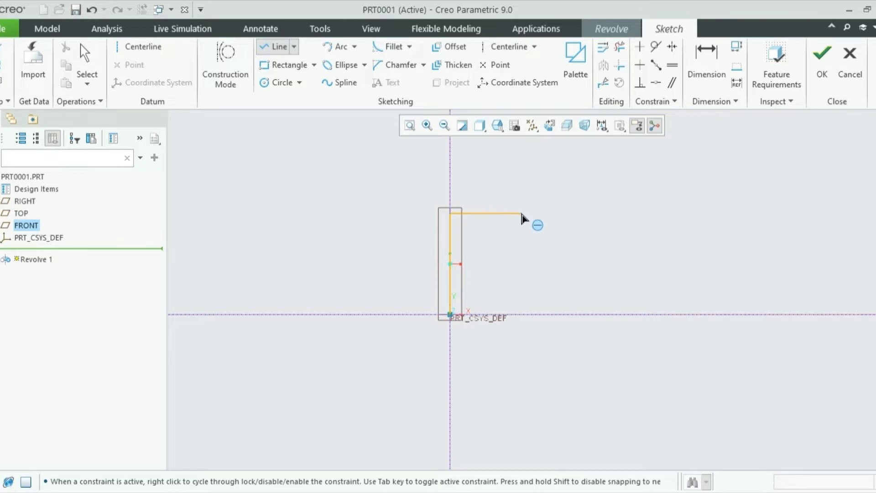
left_click(522, 247)
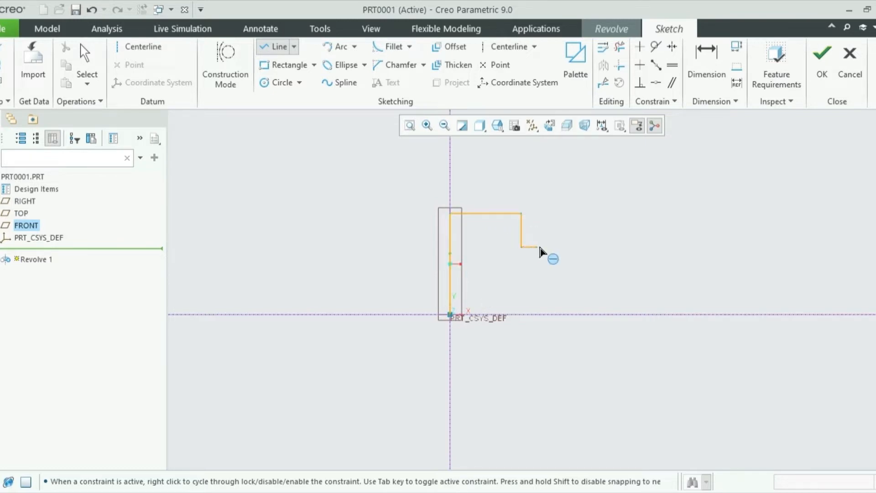
left_click(574, 247)
left_click(574, 213)
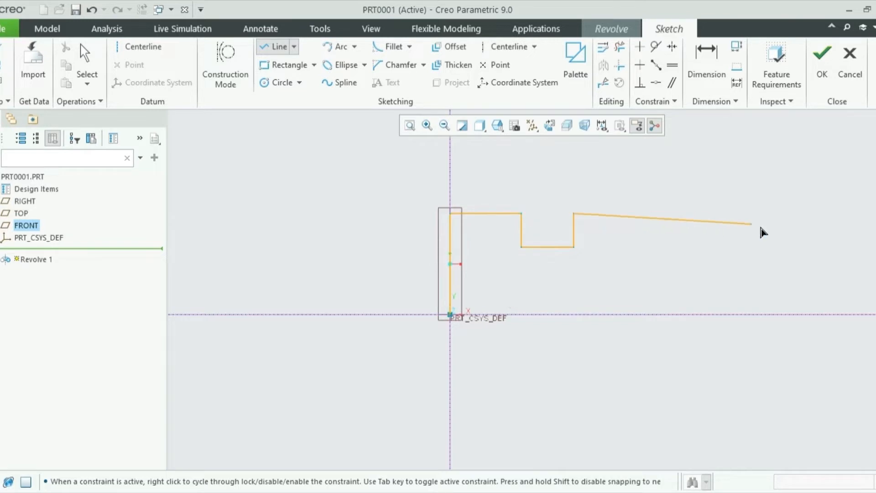
left_click(836, 214)
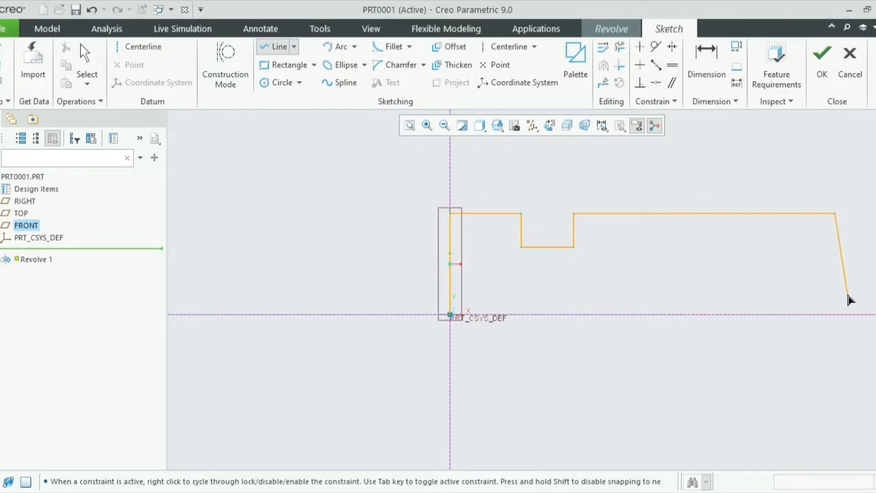
middle_click(840, 265)
middle_click(842, 266)
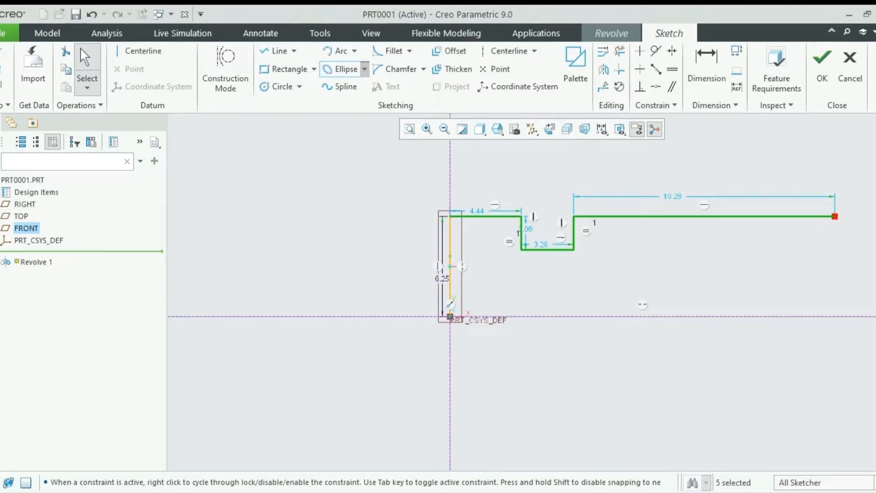
Step: Draw an ellipse about 4.44 mm wide centred on the horizontal centerline, touching the long upper line near its free end
left_click(340, 68)
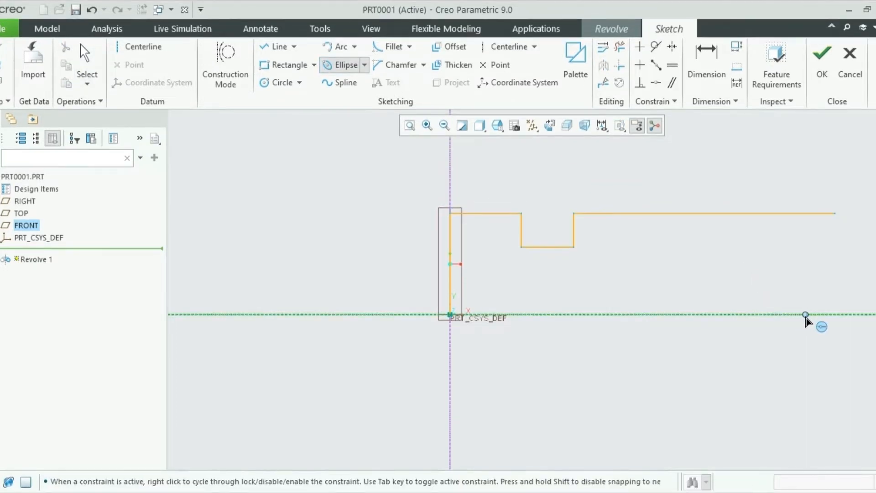
left_click(819, 214)
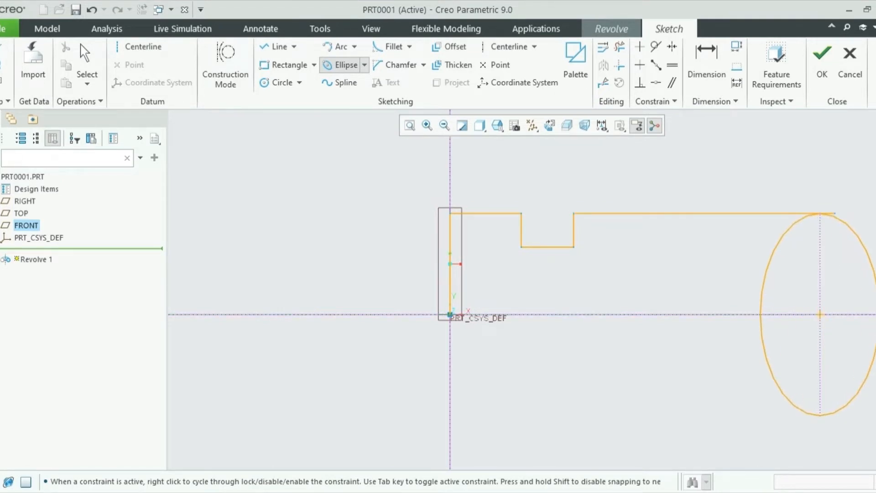
left_click(857, 235)
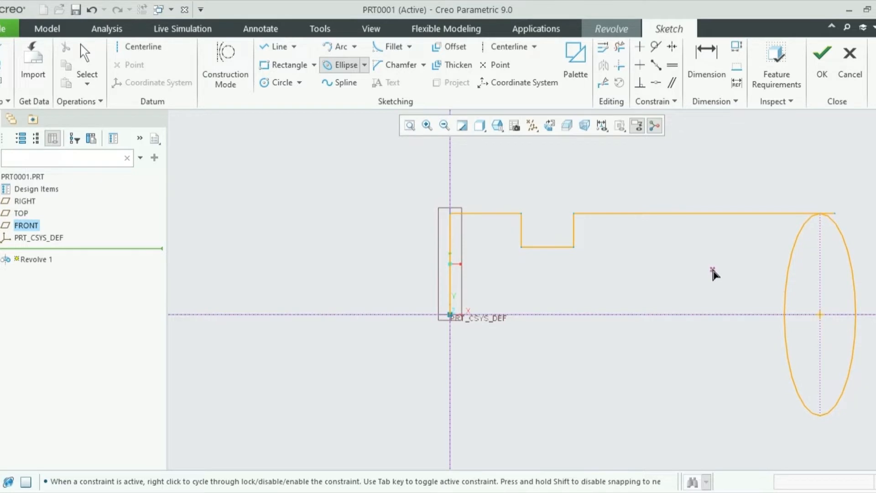
middle_click(713, 273)
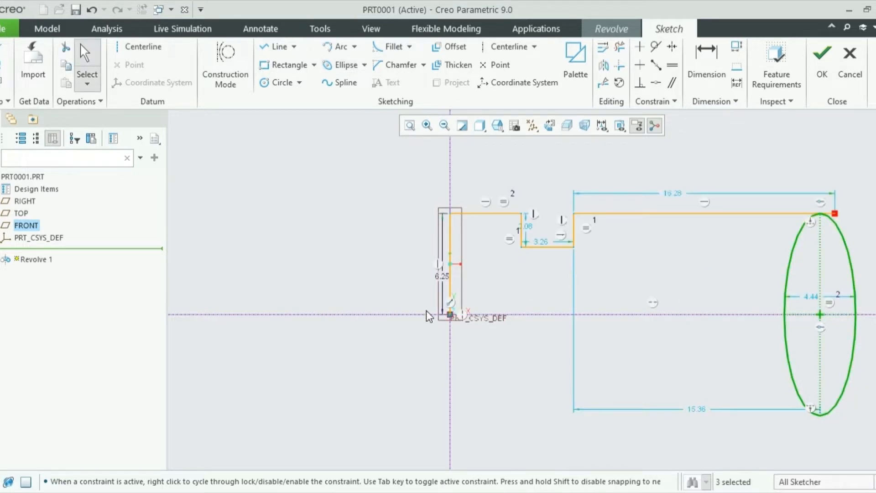
Step: Trim the ellipse to its outer upper quarter and remove the upper line's overhang beyond the arc
scroll(326, 315, "down", 4)
scroll(456, 301, "up", 4)
scroll(590, 332, "down", 1)
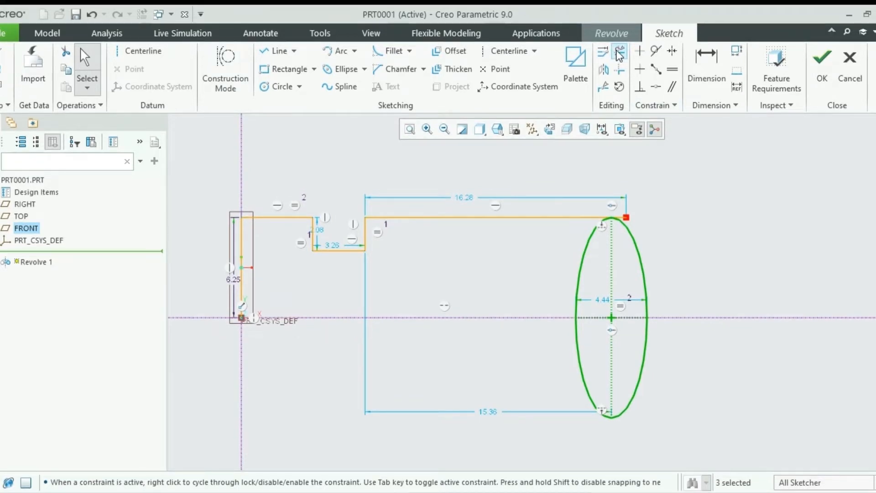
left_click(619, 53)
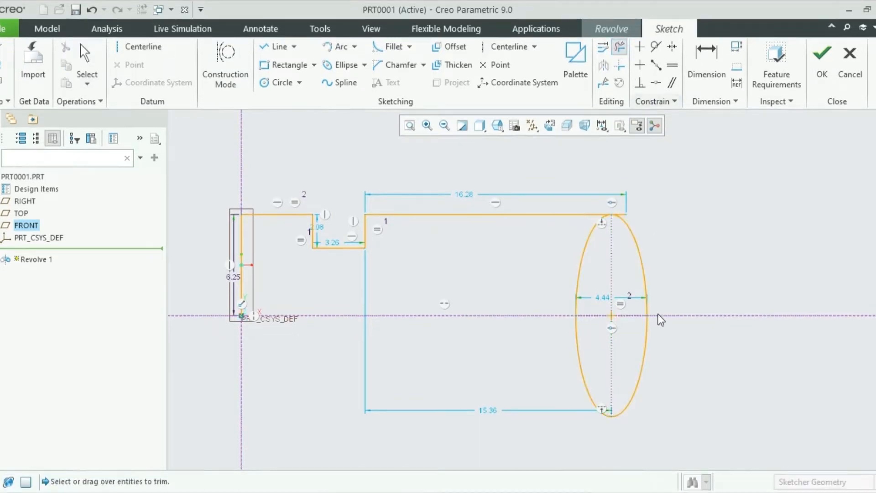
left_click_drag(675, 347, 569, 375)
left_click_drag(559, 251, 582, 292)
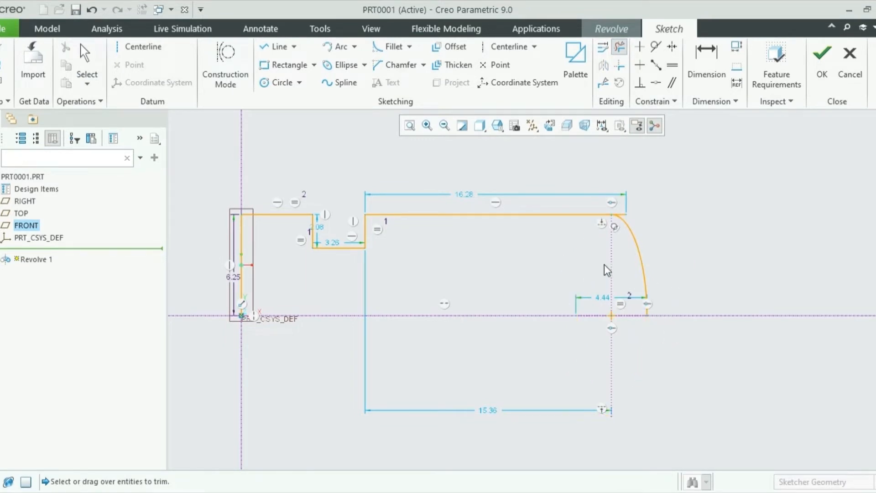
left_click(627, 218)
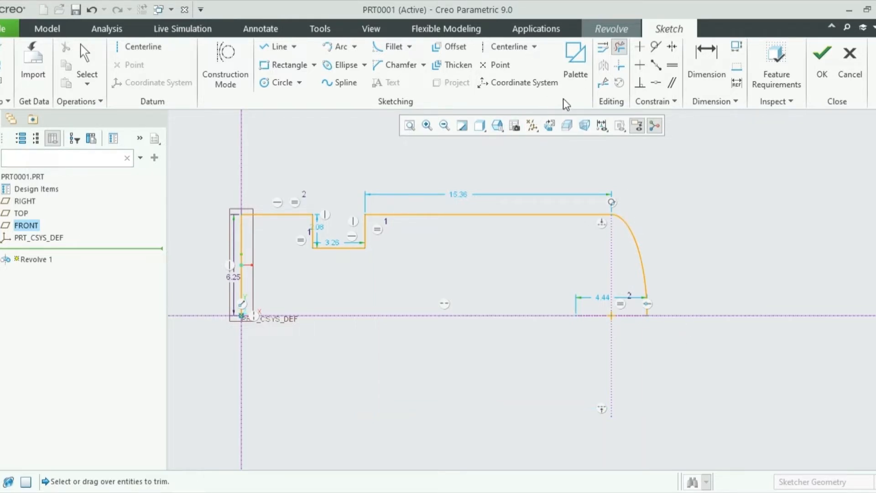
Step: Close the profile with a line along the horizontal centerline from the origin to the elliptical arc's lower end
left_click(703, 60)
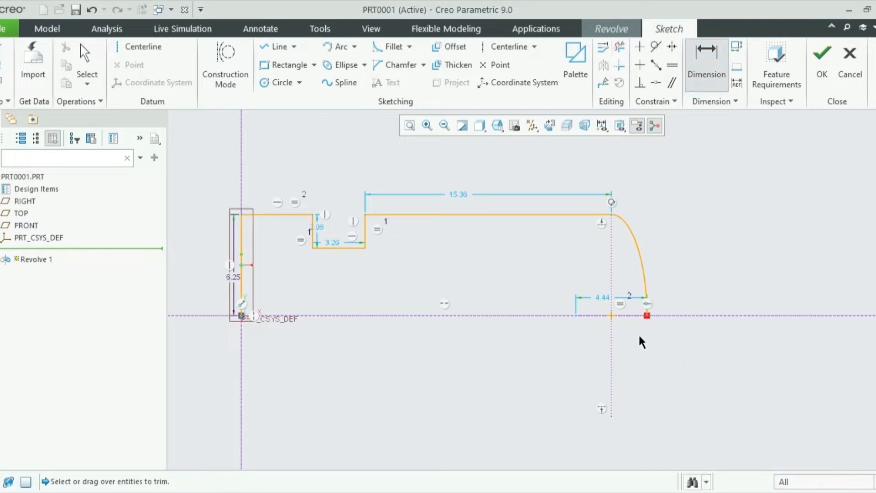
left_click(276, 47)
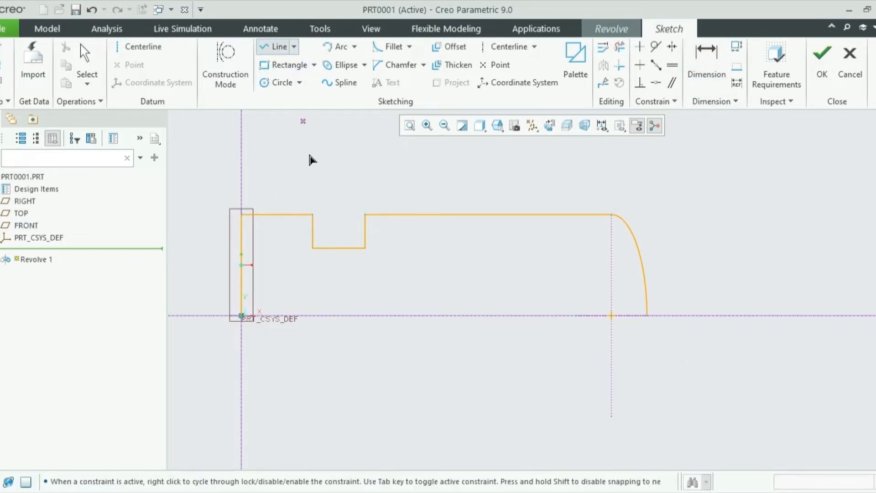
left_click(241, 317)
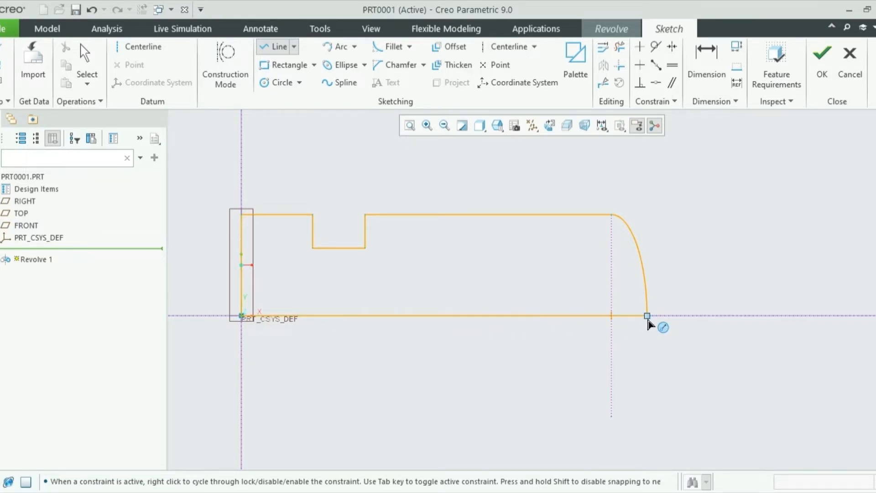
left_click(648, 320)
middle_click(683, 397)
middle_click(683, 397)
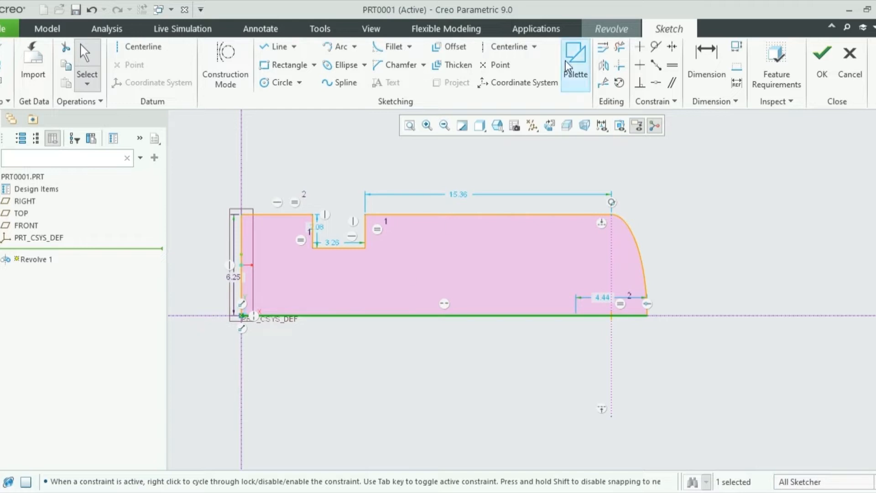
Step: Dimension the profile's overall horizontal length from the origin to the elliptical arc's lower end, placed below the profile
left_click(700, 54)
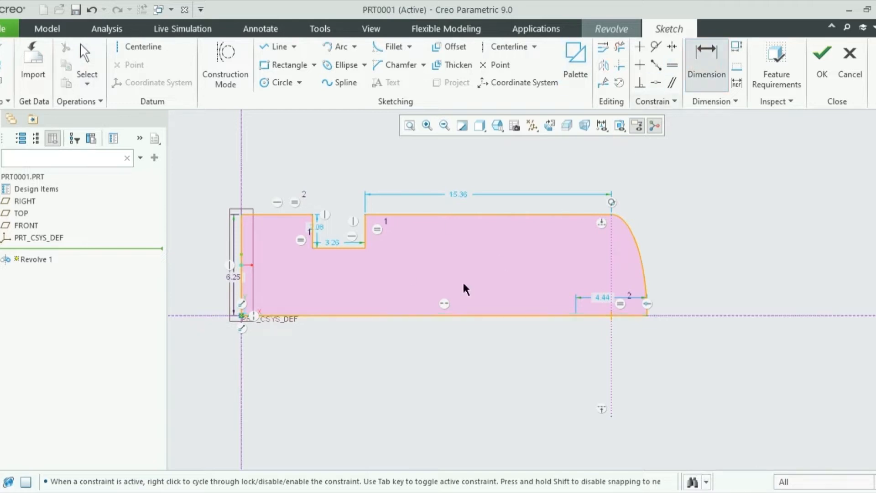
left_click(241, 316)
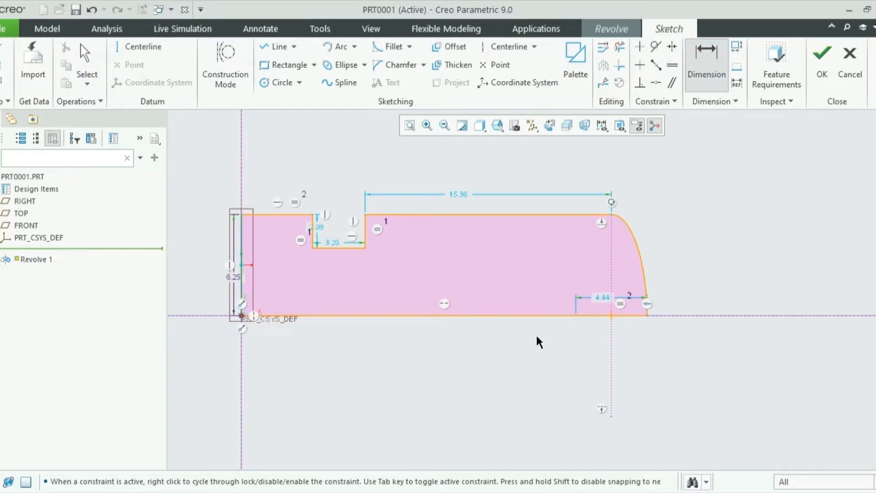
left_click(647, 316)
middle_click(446, 357)
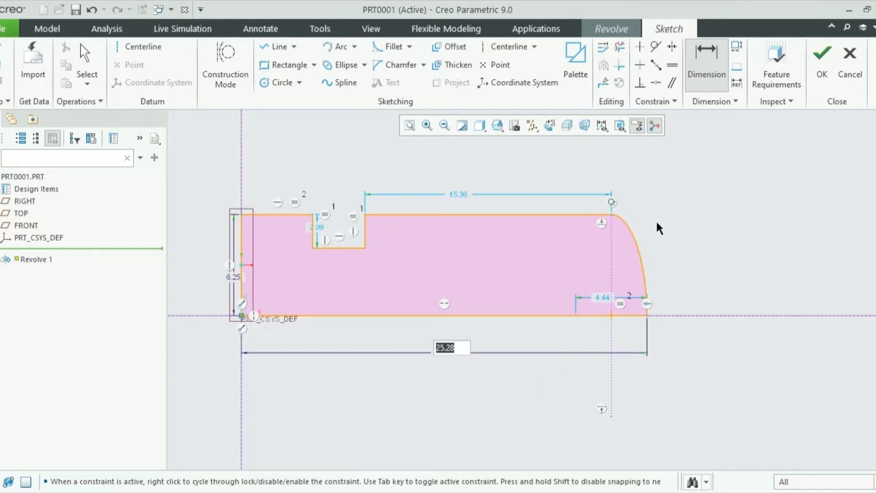
Step: Dimension the elliptical end's horizontal width between the arc's two endpoints, placed above the profile
left_click(610, 215)
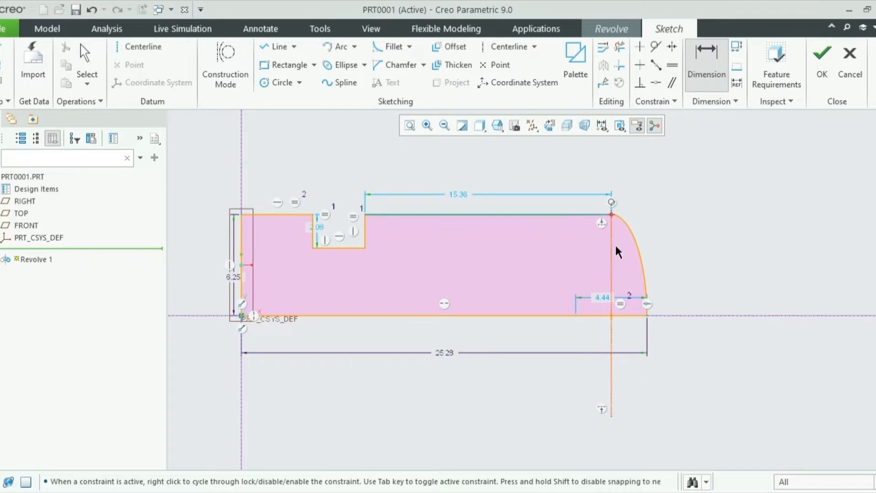
left_click(648, 317)
middle_click(627, 171)
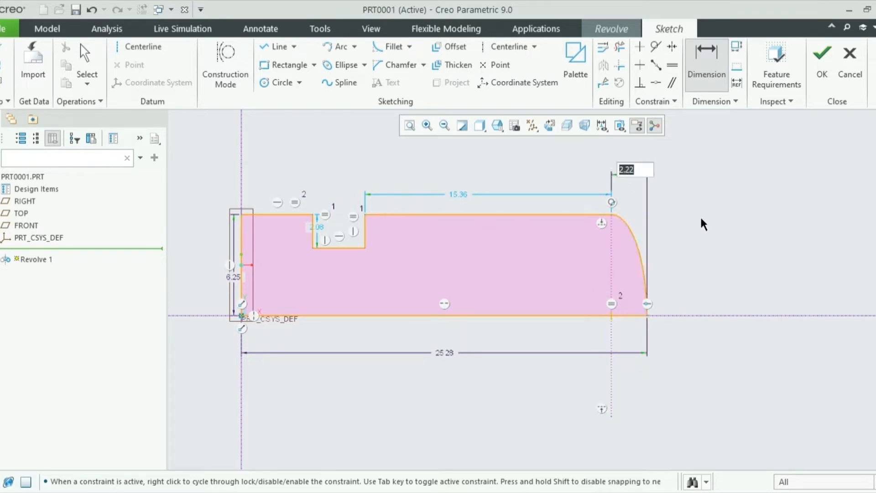
middle_click(701, 223)
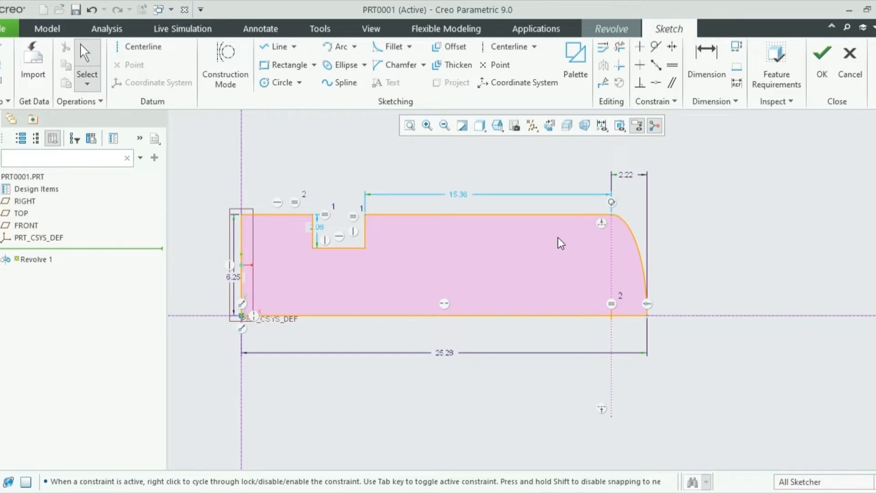
Step: Set the profile's overall length to 45 mm
double_click(462, 360)
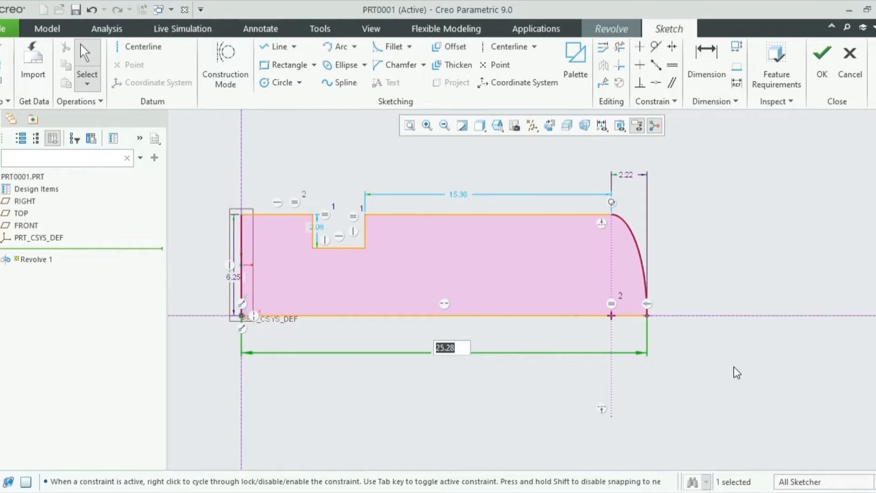
type("45")
key("Return")
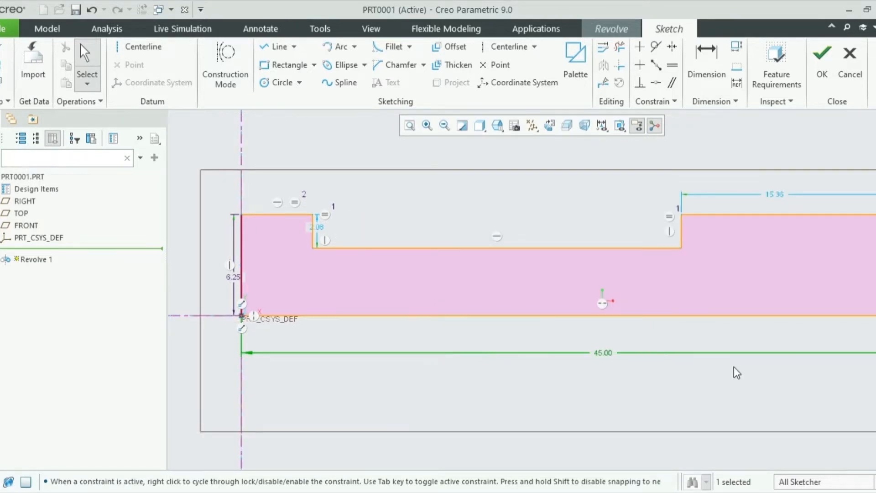
Step: Try a notch depth of 10 mm and undo the change
scroll(227, 295, "down", 5)
scroll(343, 305, "up", 2)
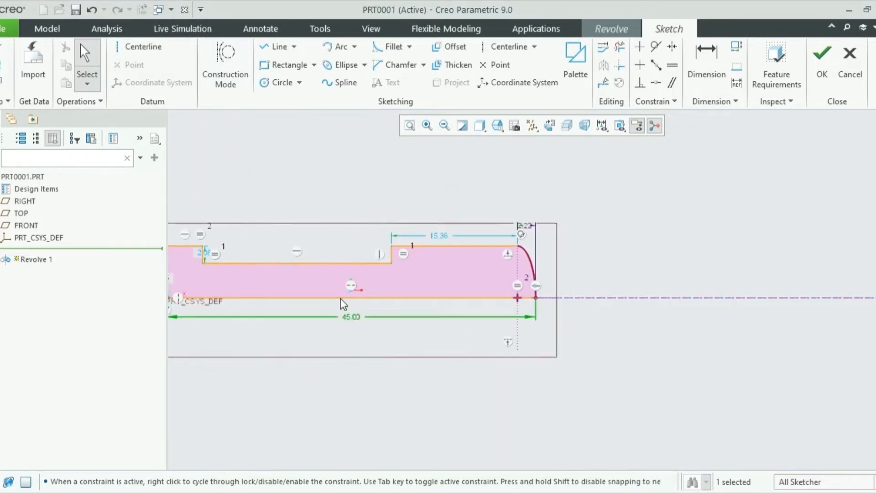
scroll(434, 309, "down", 1)
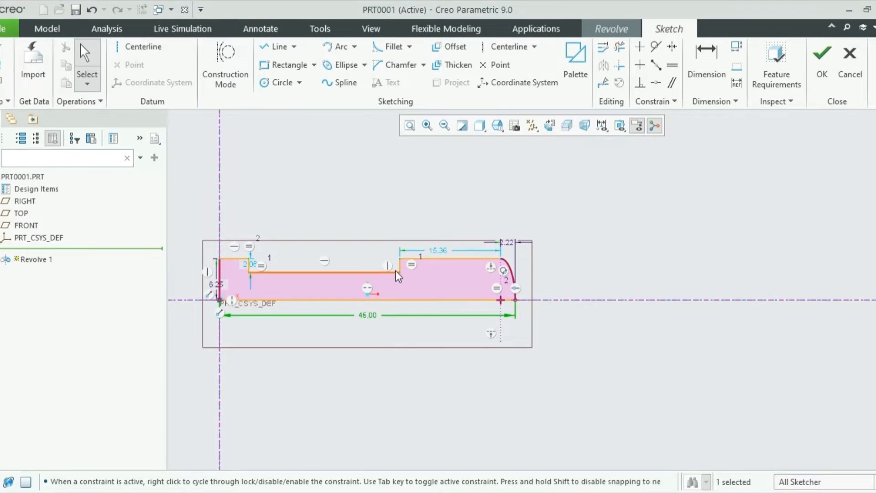
scroll(285, 281, "up", 2)
scroll(248, 274, "down", 1)
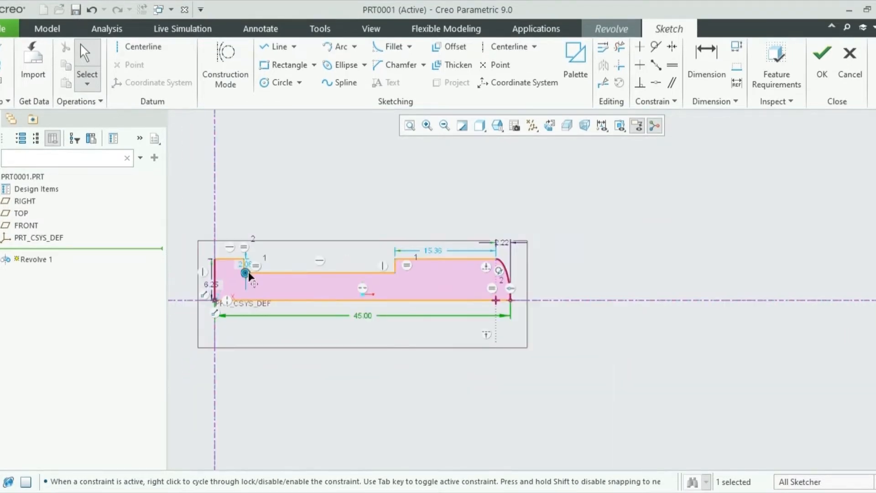
scroll(241, 269, "up", 3)
double_click(261, 271)
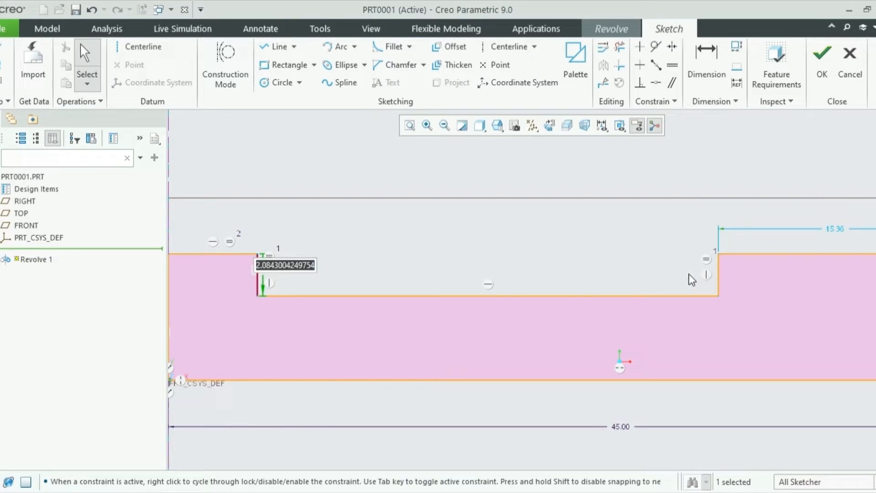
type("10")
key("Return")
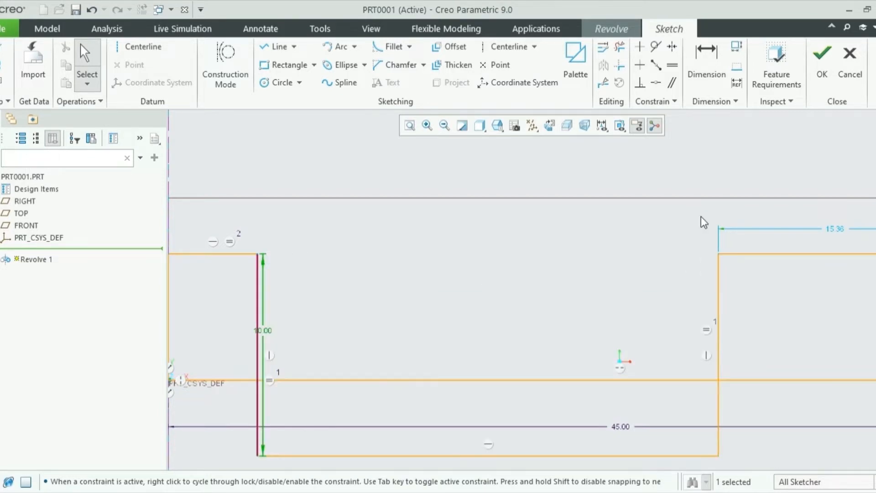
scroll(614, 366, "down", 3)
scroll(612, 359, "down", 1)
scroll(611, 359, "up", 2)
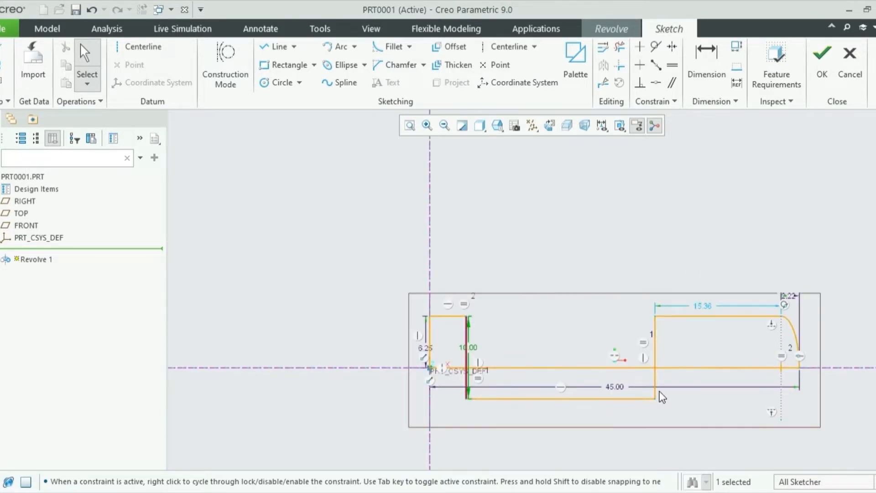
key("ctrl+z")
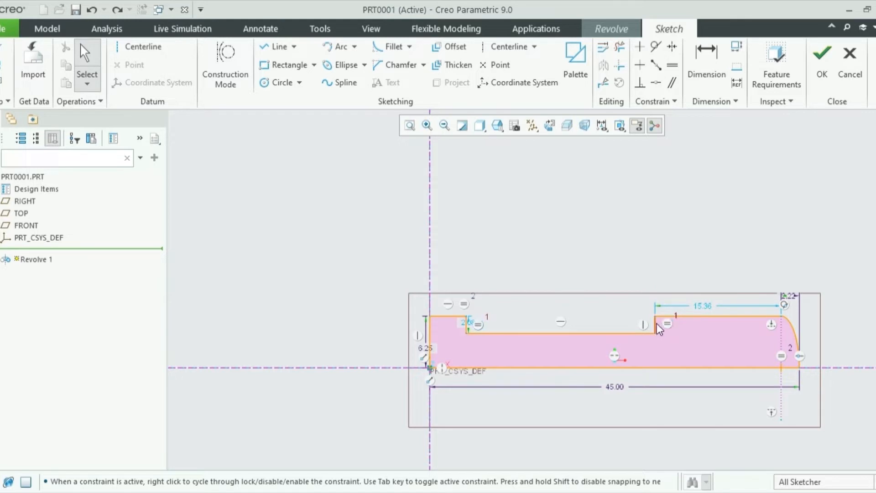
Step: Try lengths of 45 mm and 35 mm for the long upper line between the notch and the elliptical end
left_click(693, 315)
double_click(702, 307)
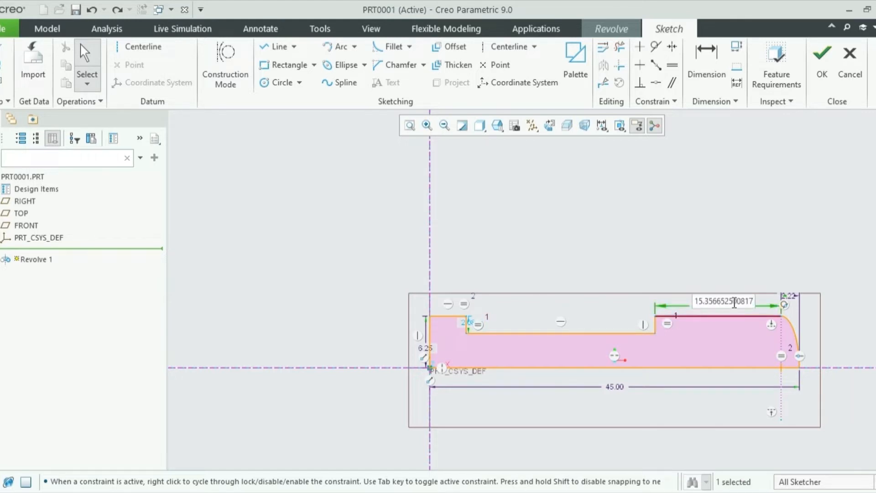
key("ctrl+a")
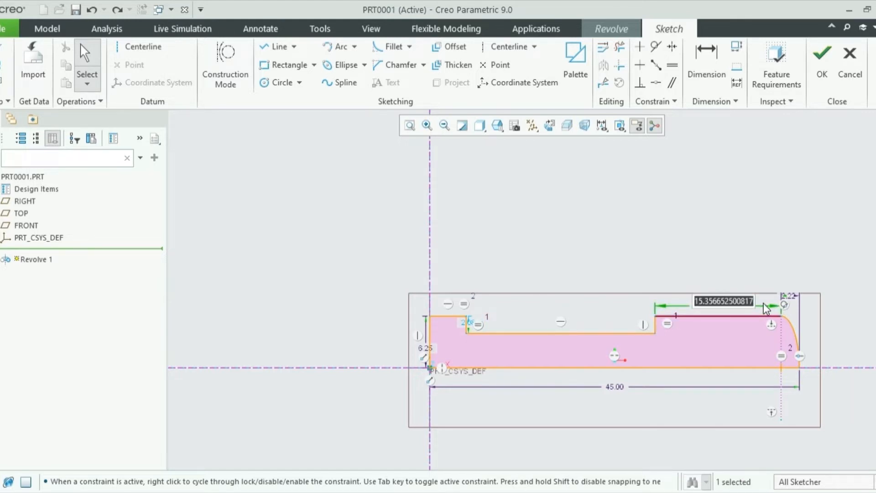
type("45")
key("Return")
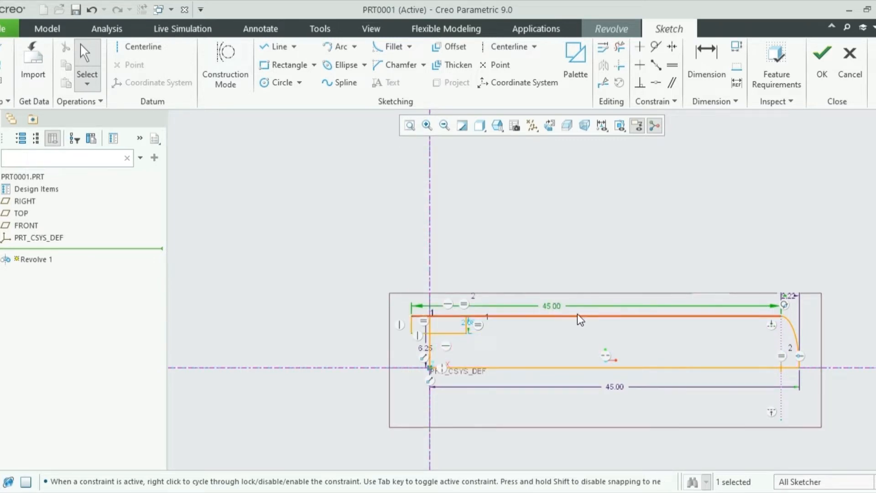
double_click(551, 306)
type("35")
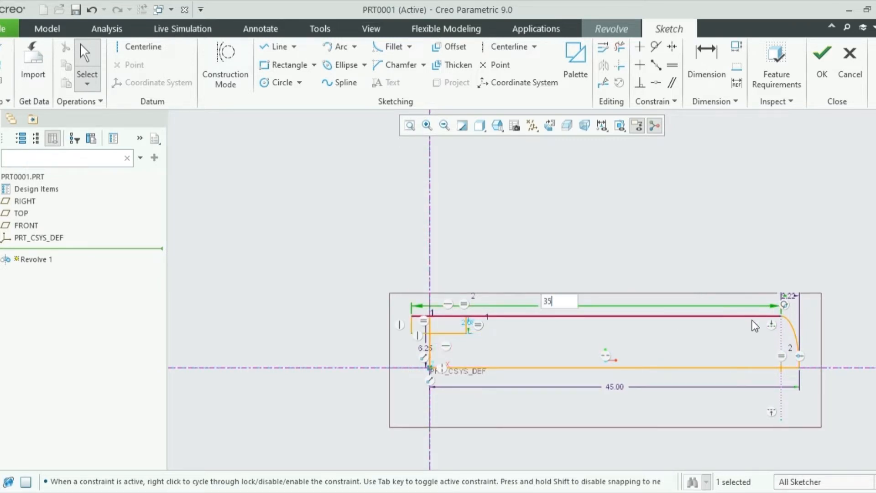
key("Return")
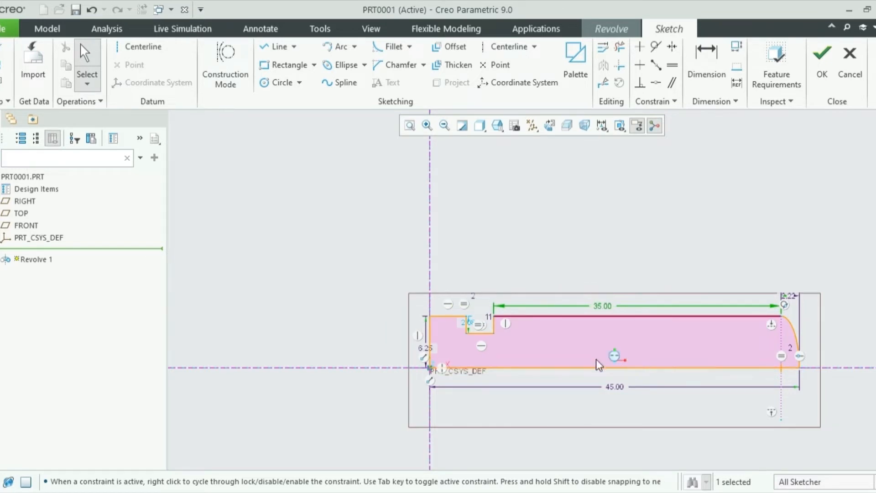
Step: Set the length of the long upper line between the notch and the elliptical end to 30 mm
double_click(603, 308)
type("30")
key("Return")
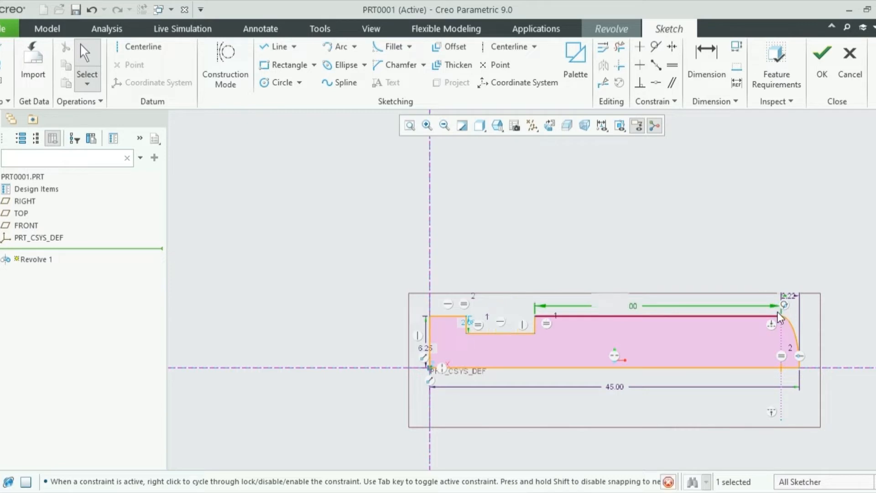
Step: Dimension the short upper line before the notch and delete the conflicting width dimension of the elliptical end
left_click(707, 64)
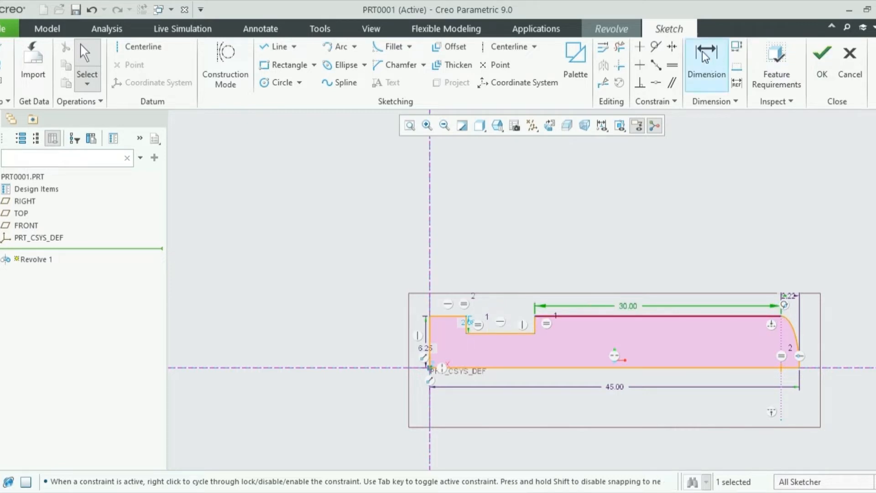
left_click(430, 317)
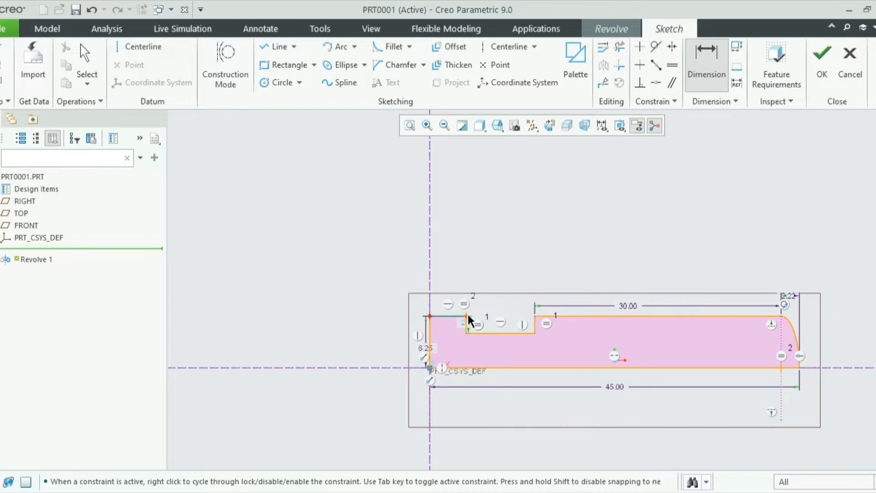
middle_click(446, 255)
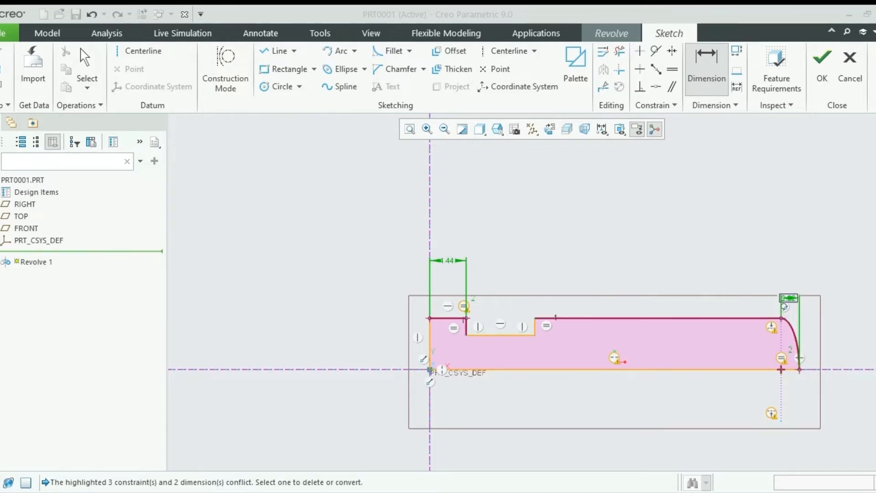
left_click(767, 166)
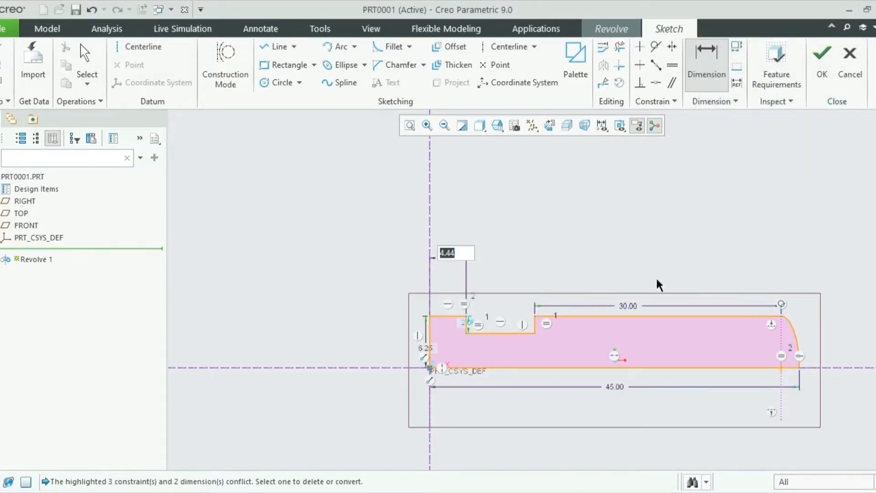
Step: Try lengths of 8 mm and 6 mm for the short upper line before the notch
type("8")
key("Return")
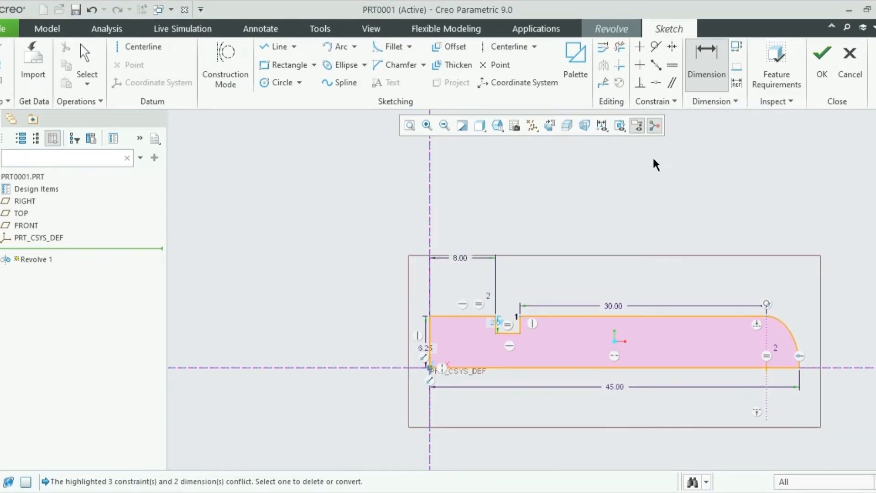
double_click(460, 258)
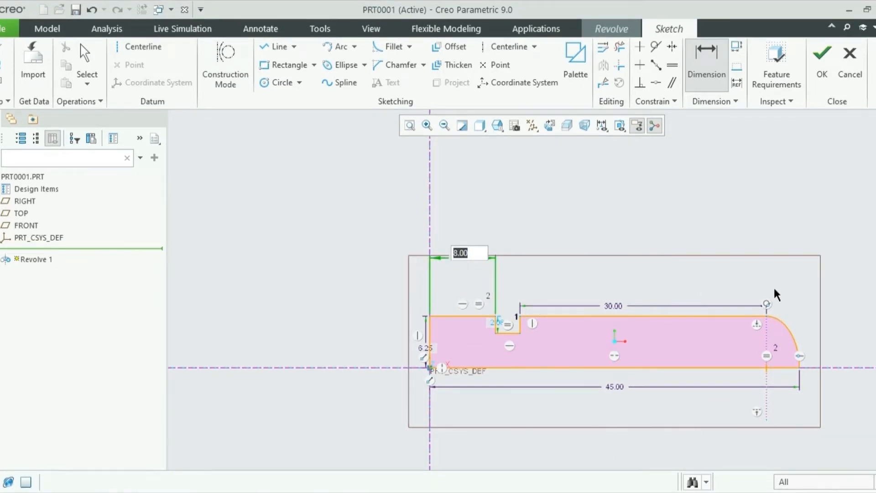
type("6")
key("Return")
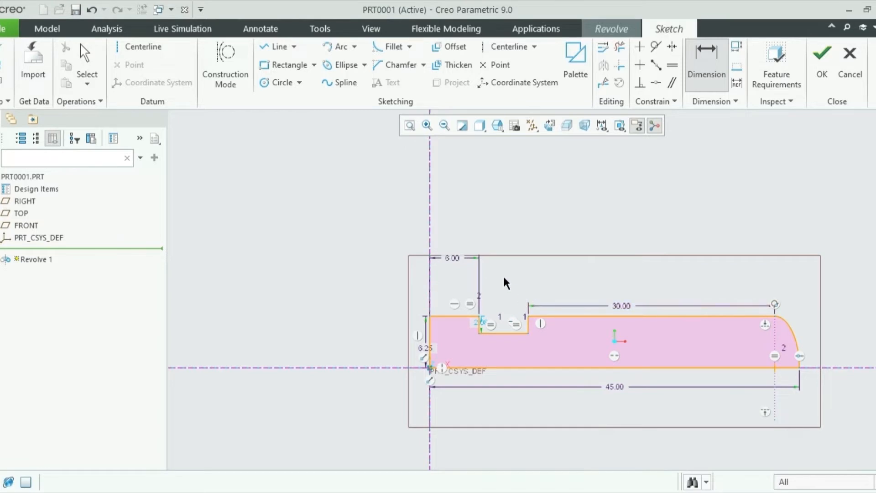
Step: Set the short upper line's length to 7 mm and finish the sketch for the revolve
double_click(451, 259)
type("7")
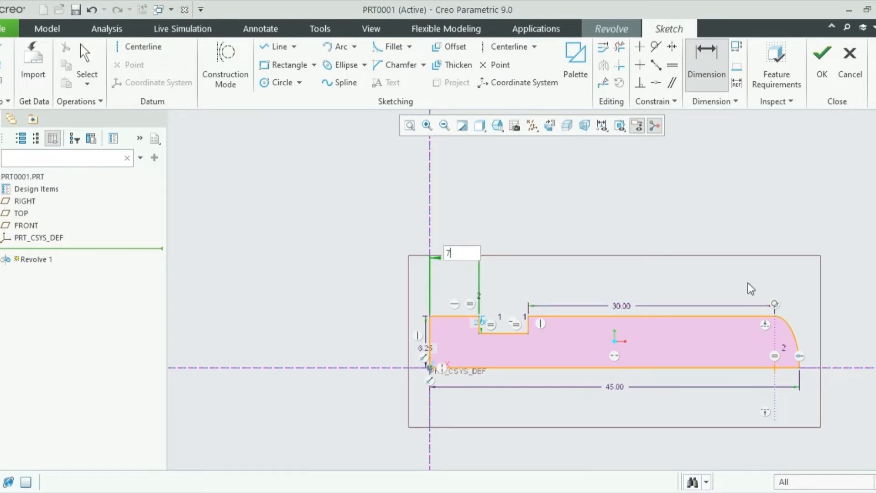
key("Return")
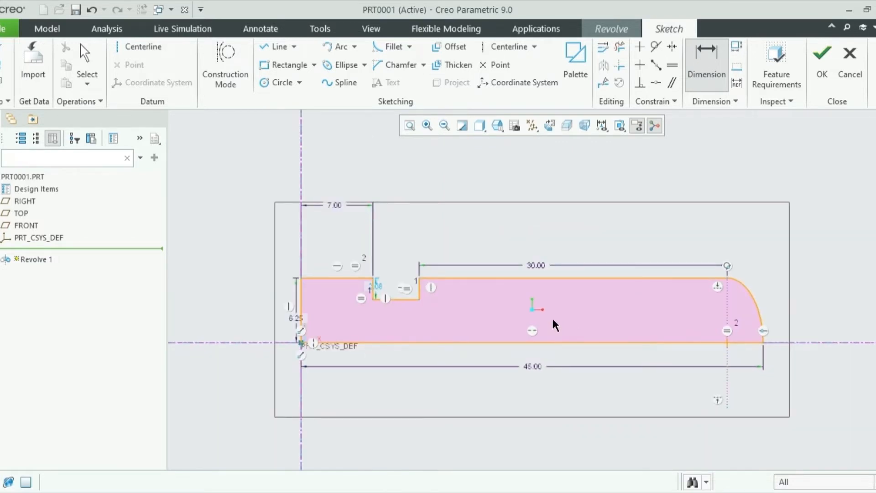
left_click(820, 62)
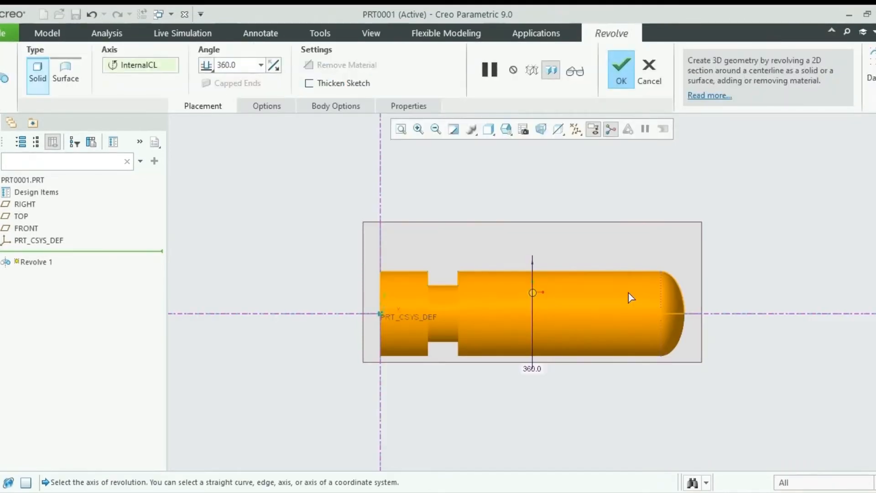
Step: Reopen the revolve's section sketch, set the notch depth to 1.5 mm and finish the sketch
scroll(635, 317, "down", 2)
middle_click_drag(592, 320, 610, 329)
scroll(612, 331, "down", 4)
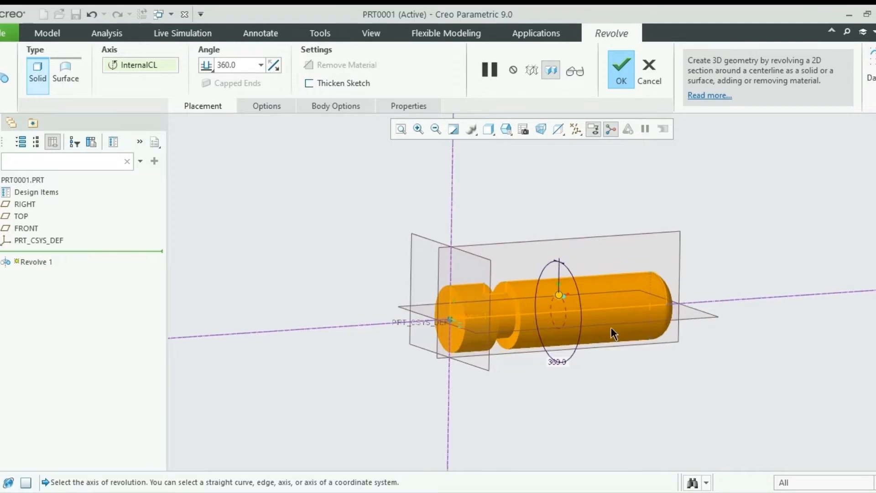
scroll(626, 328, "up", 2)
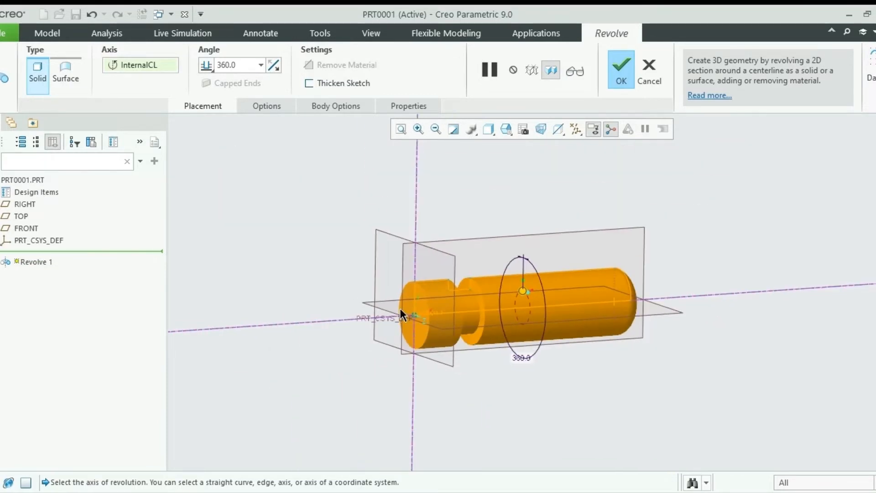
scroll(399, 308, "down", 2)
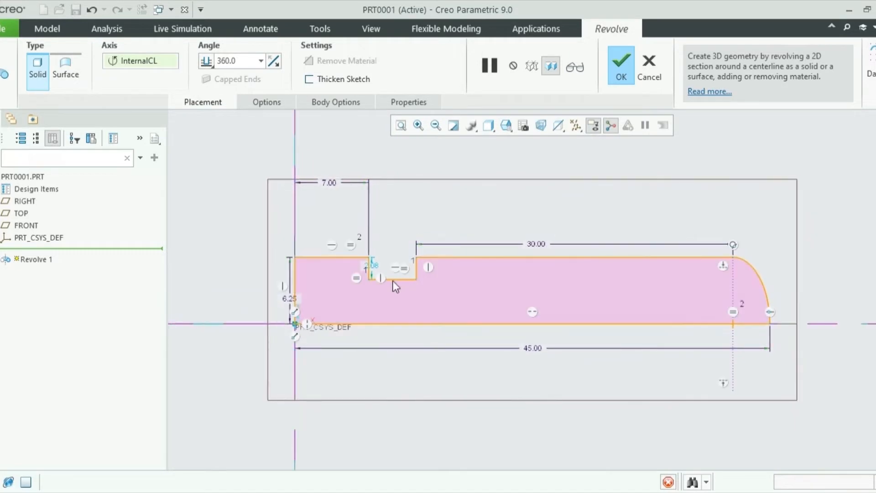
scroll(375, 272, "down", 5)
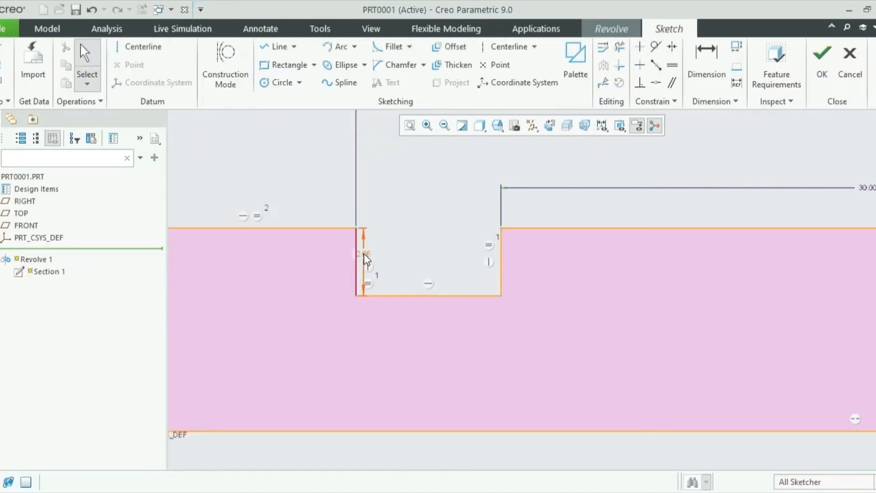
double_click(364, 254)
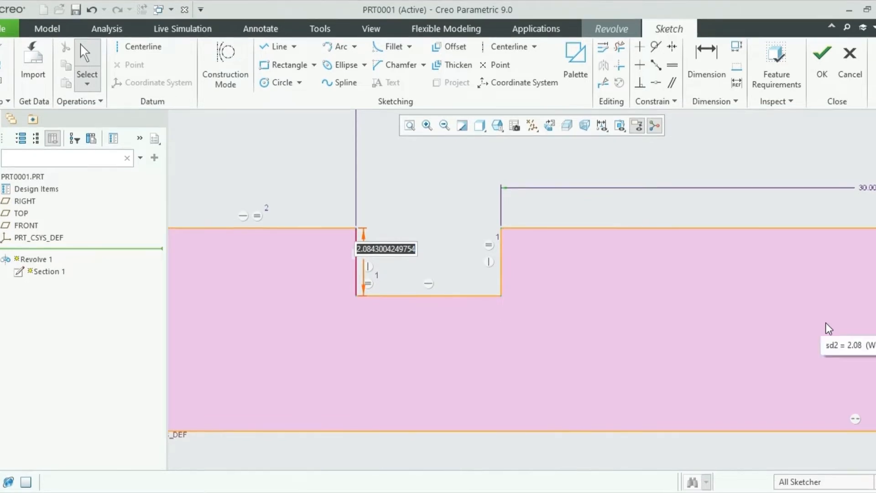
type("1.5")
key("Return")
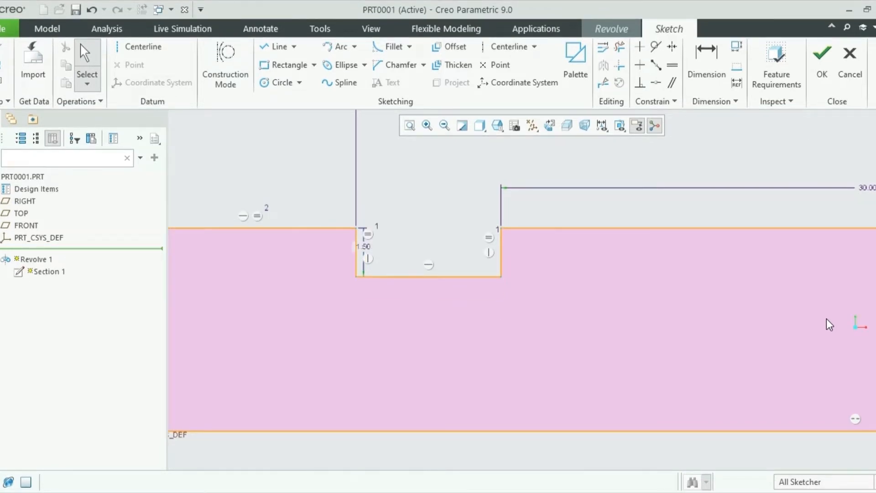
left_click(826, 69)
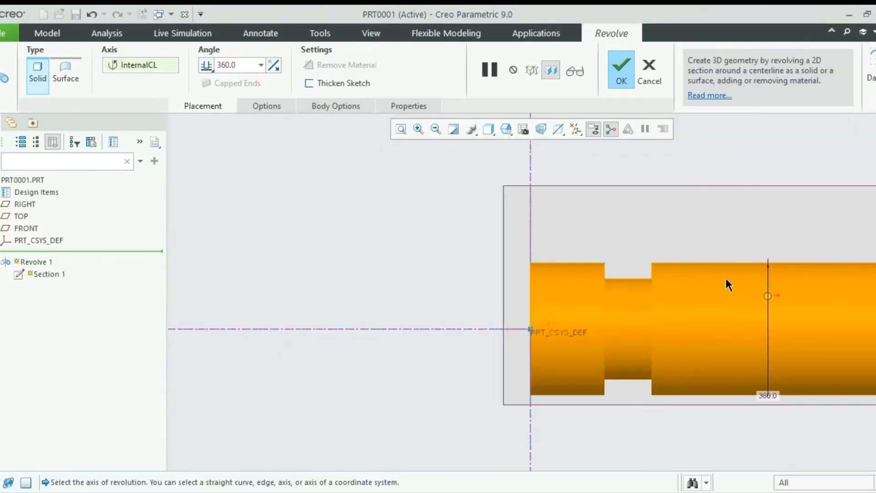
Step: Complete the 360° solid revolve of the notched pin
scroll(479, 318, "down", 3)
middle_click_drag(581, 316, 605, 316)
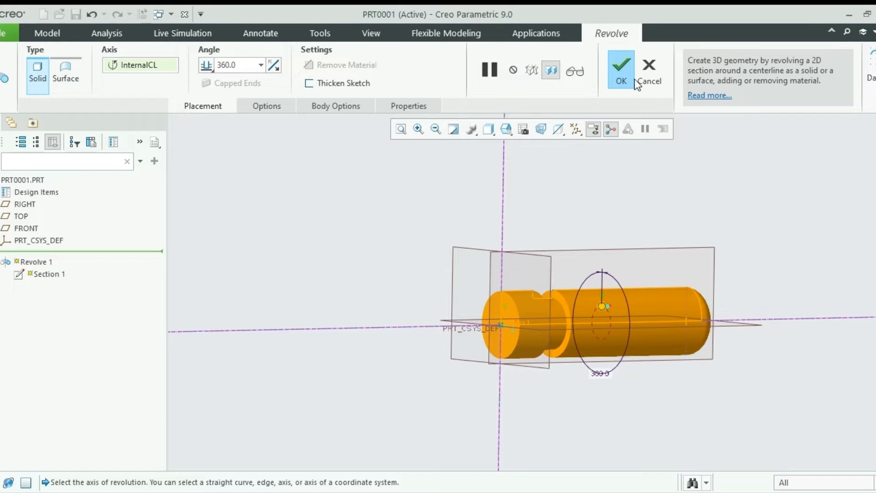
left_click(622, 68)
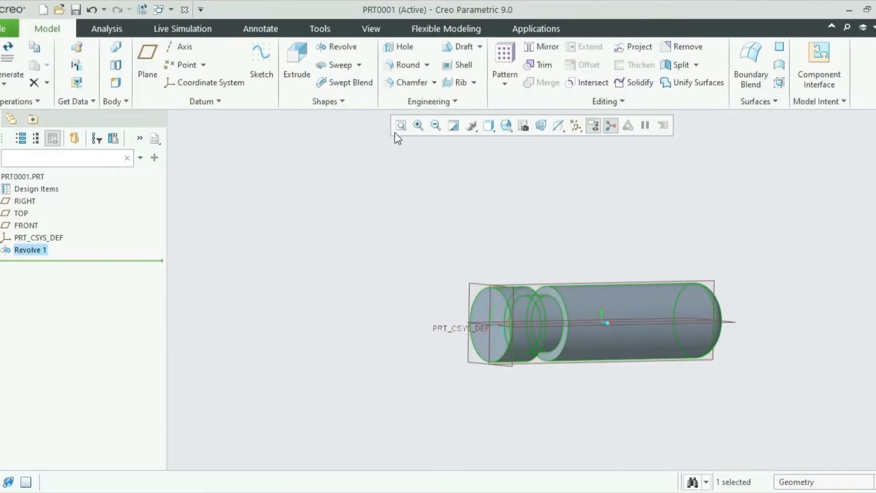
Step: Start a second revolve with its section sketch on the FRONT plane
left_click(338, 47)
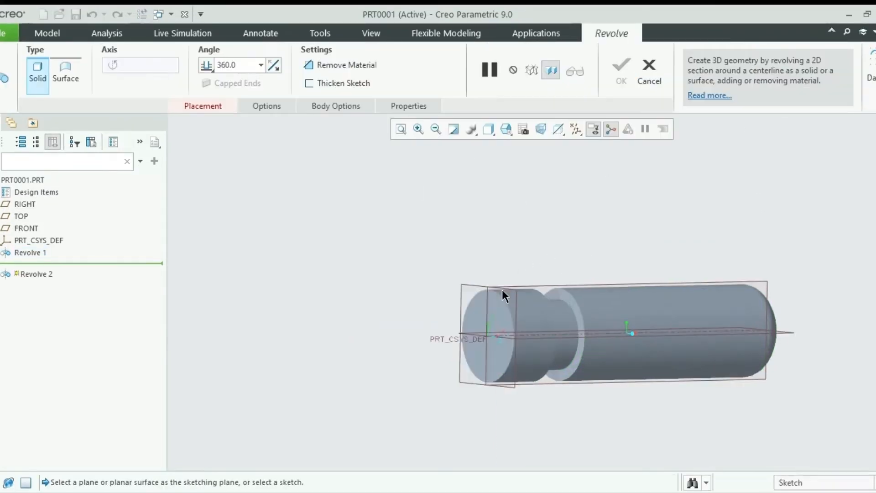
scroll(502, 289, "down", 3)
left_click(523, 278)
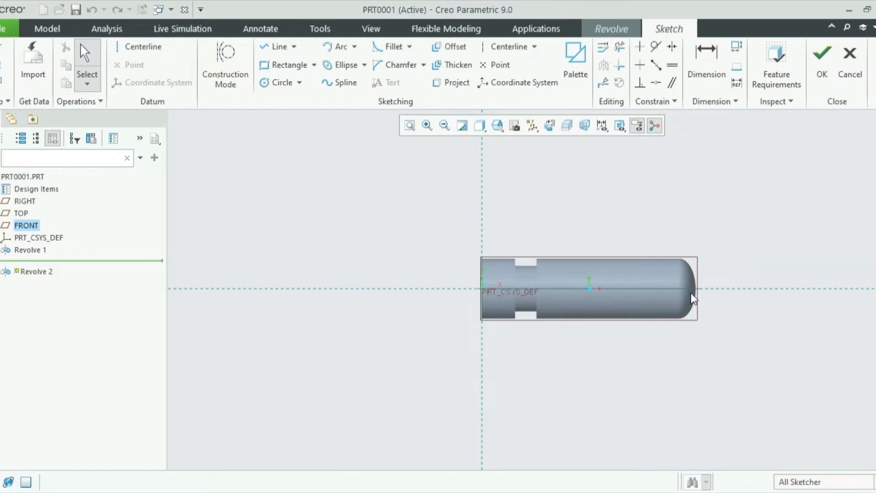
scroll(691, 293, "up", 2)
scroll(475, 293, "down", 2)
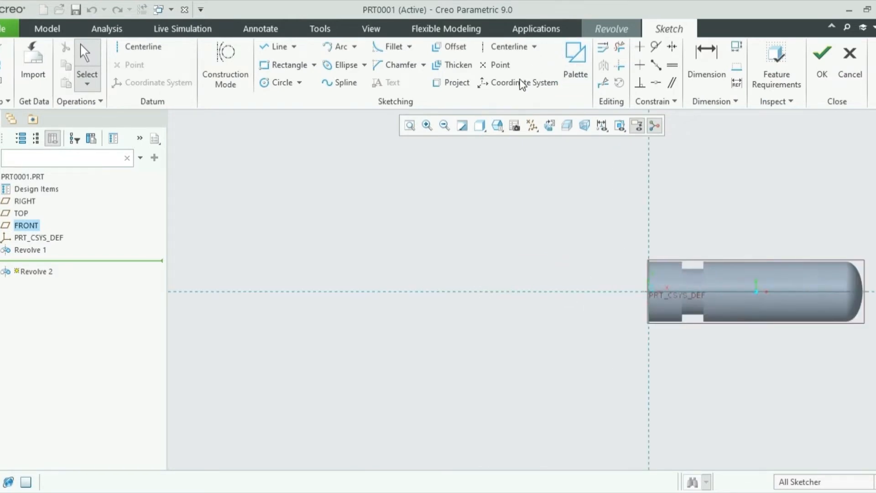
Step: Sketch a closed stepped half-profile from the pin's flat end outward, with a shank about 47 mm long and a head about 13 mm long and 9 mm high
left_click(277, 47)
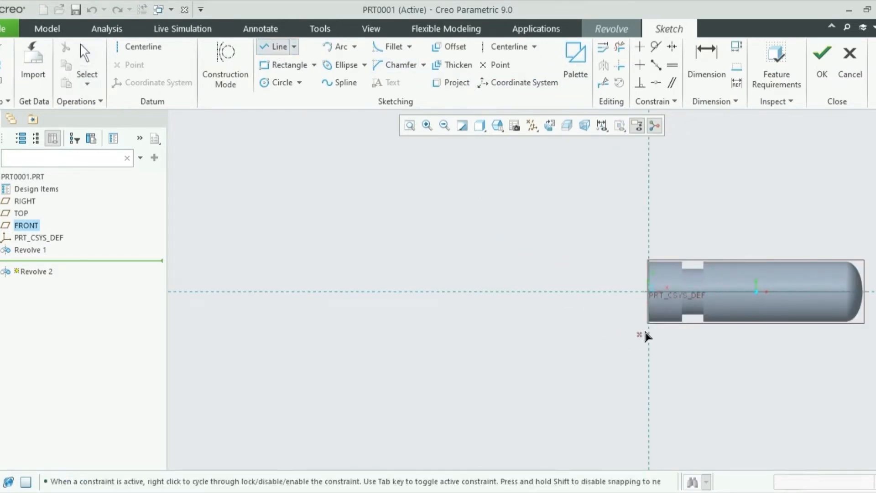
left_click(648, 293)
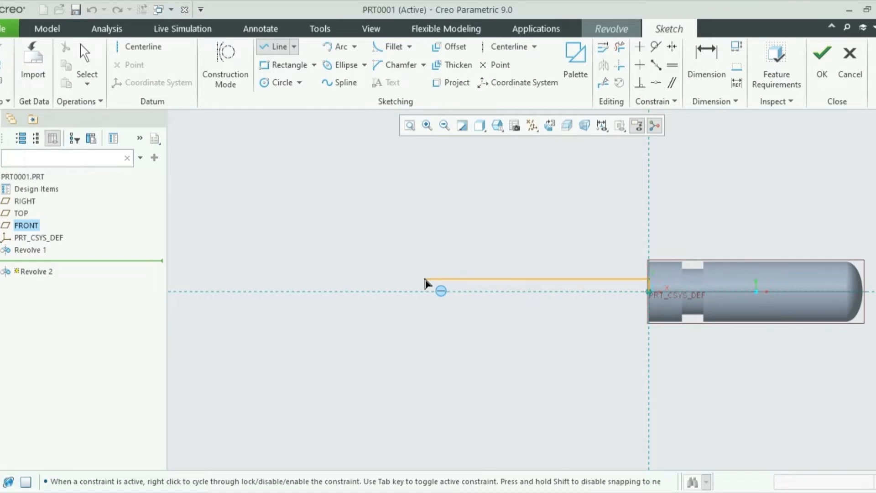
left_click(424, 279)
left_click(425, 249)
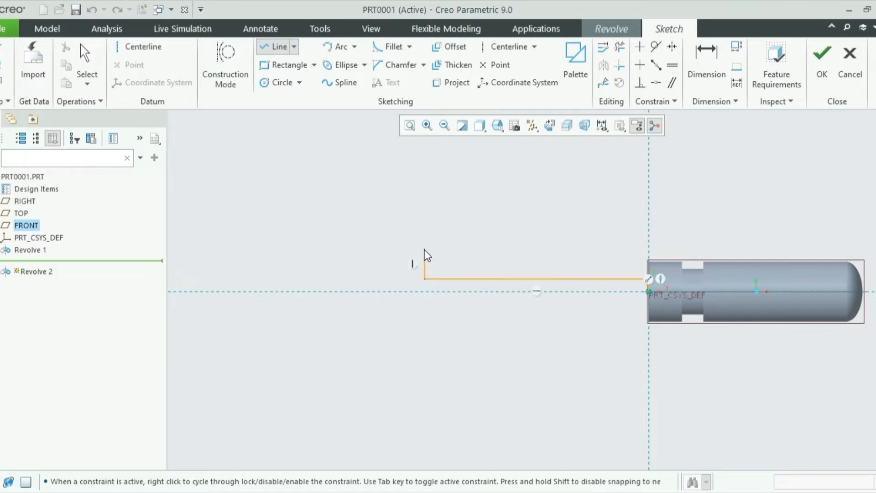
left_click(361, 250)
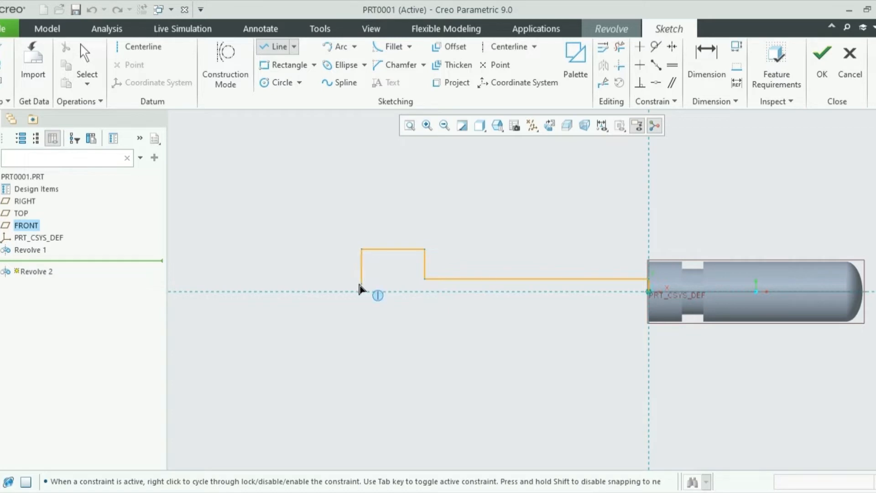
left_click(362, 291)
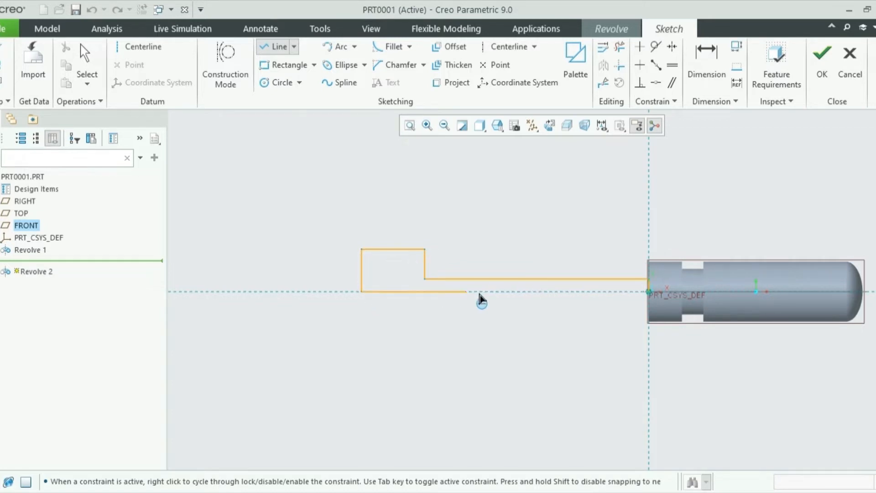
left_click(648, 292)
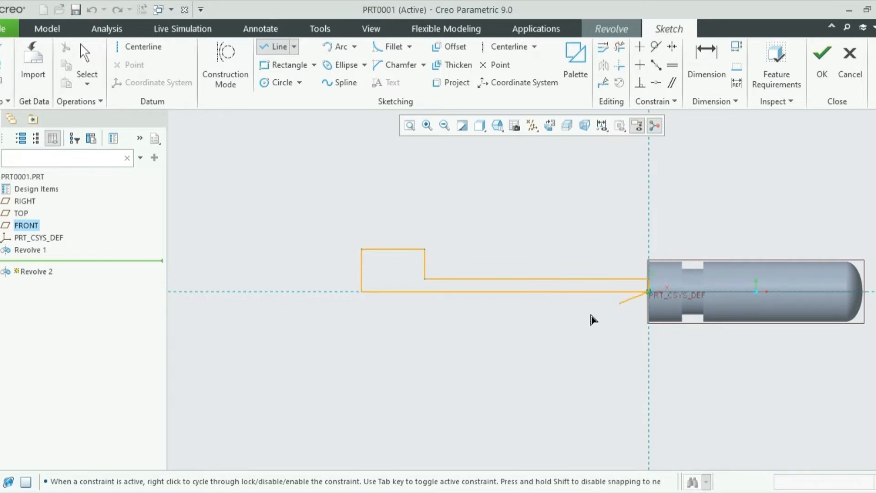
middle_click(553, 326)
middle_click(553, 326)
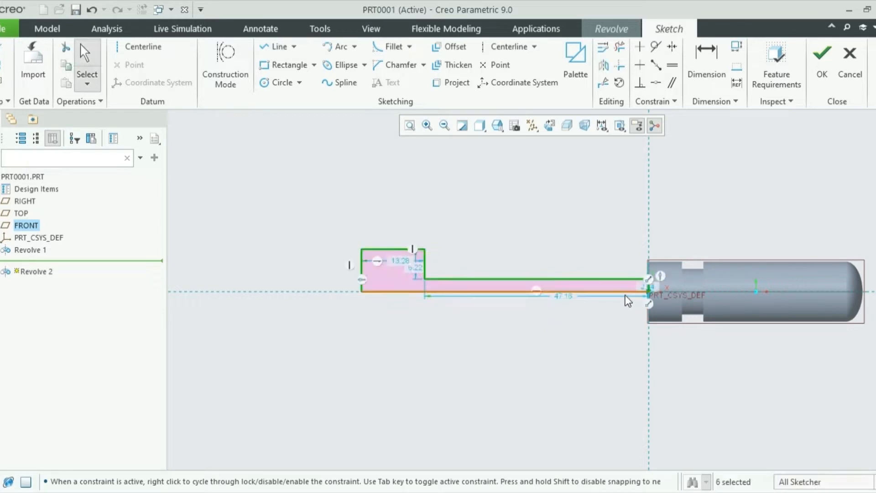
Step: Fillet the inner corner between the head and the shank and dimension its radius as 5 mm
scroll(435, 283, "up", 5)
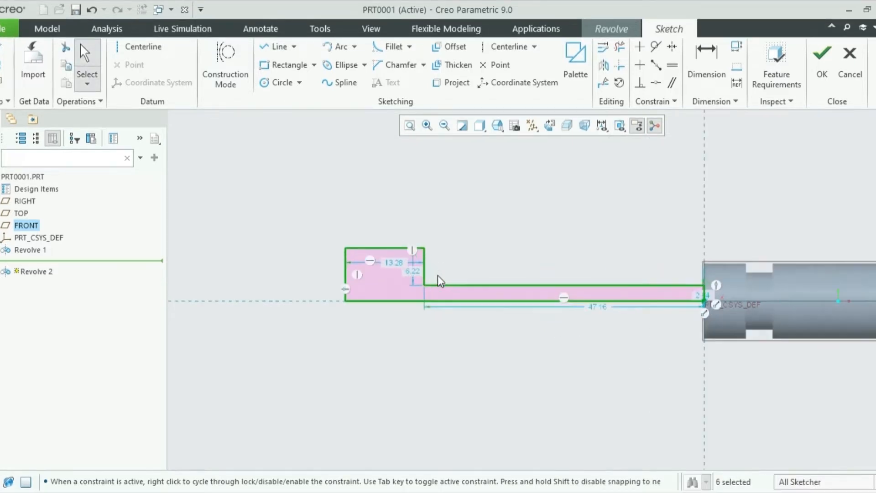
left_click(395, 48)
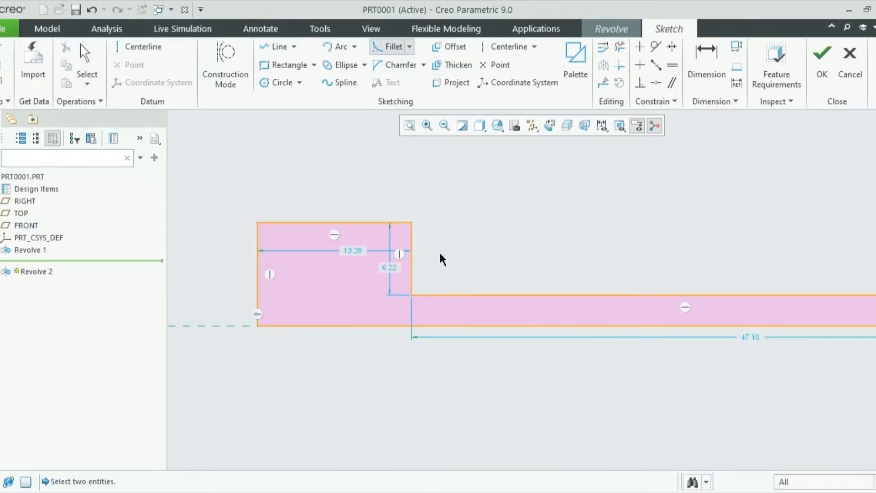
left_click(412, 272)
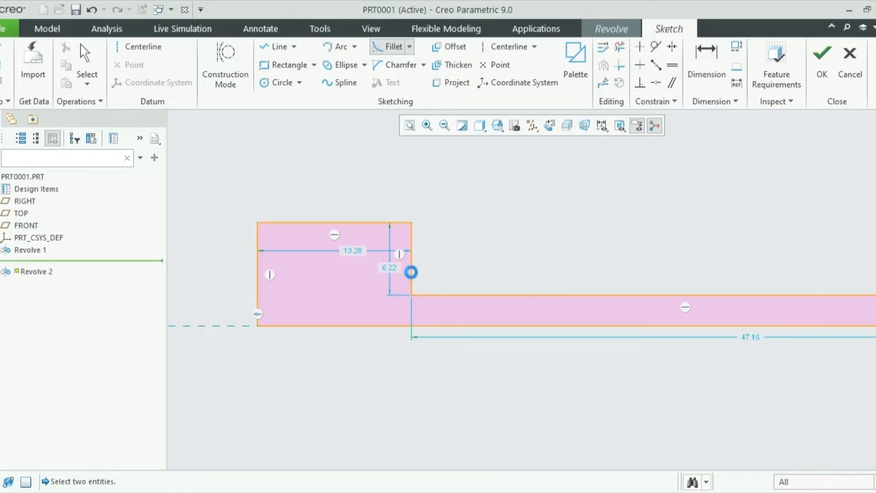
left_click(429, 299)
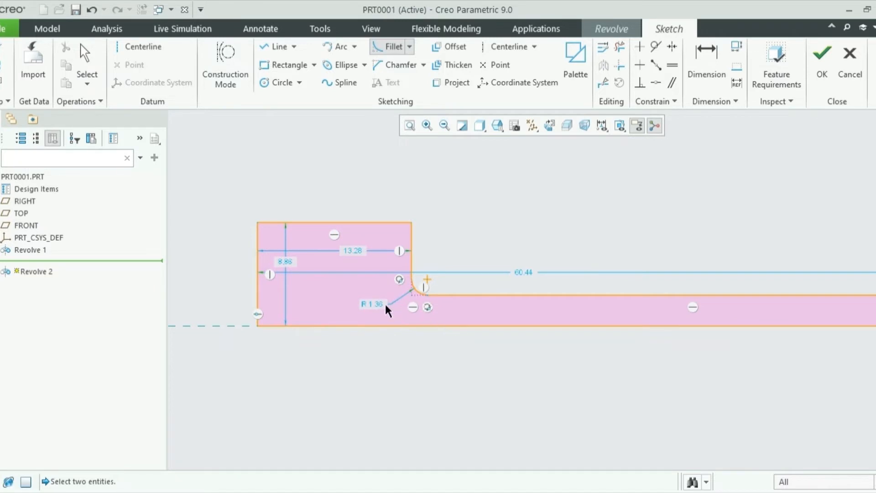
left_click(710, 60)
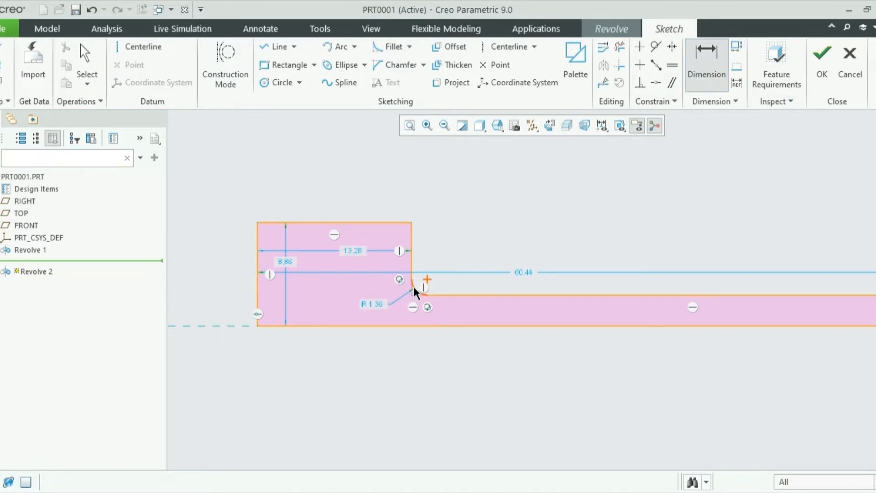
middle_click(492, 232)
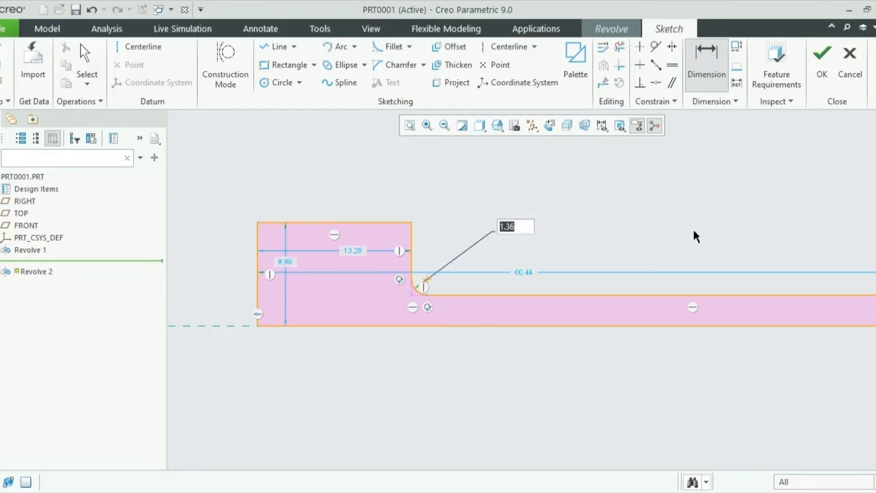
type("5")
key("Return")
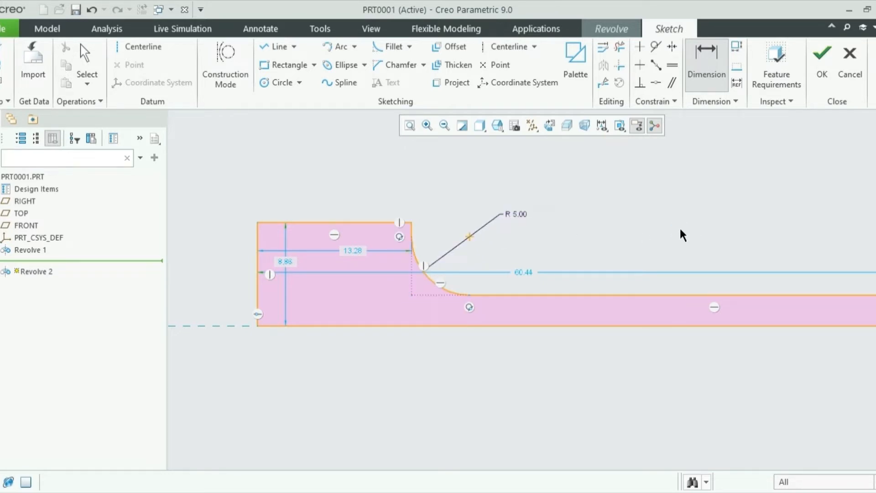
Step: Add a horizontal centerline along the base of the stepped profile as the revolve axis and finish the sketch
scroll(612, 295, "up", 5)
scroll(749, 294, "down", 3)
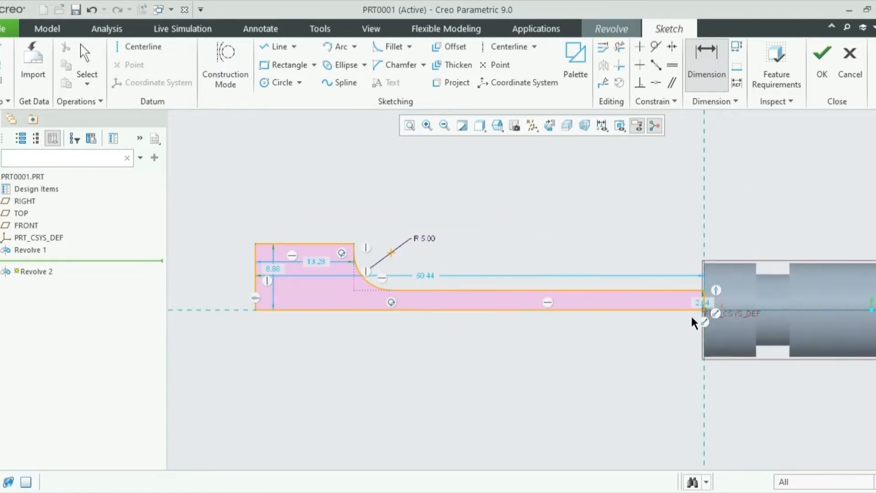
scroll(513, 333, "up", 7)
scroll(511, 333, "down", 4)
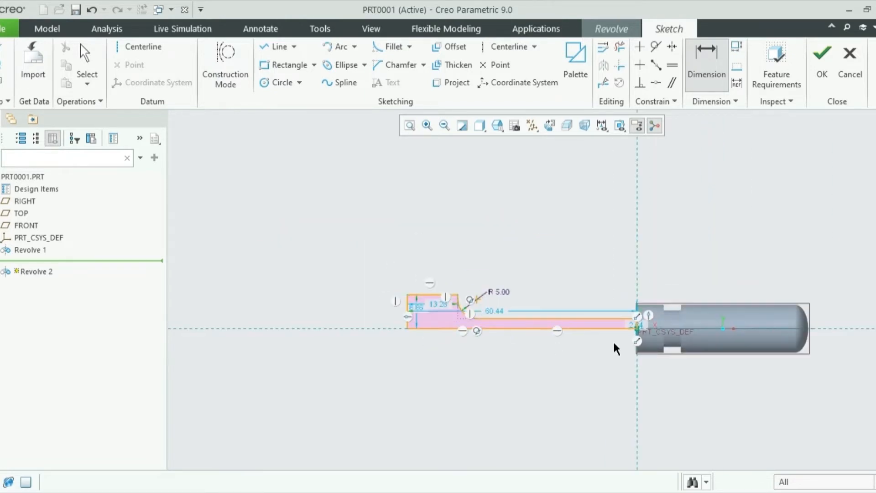
scroll(467, 348, "down", 2)
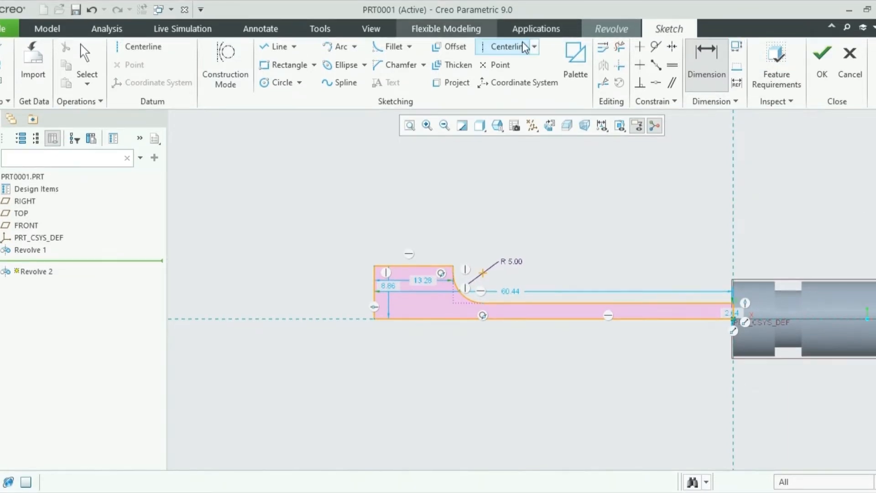
left_click(509, 51)
left_click(344, 319)
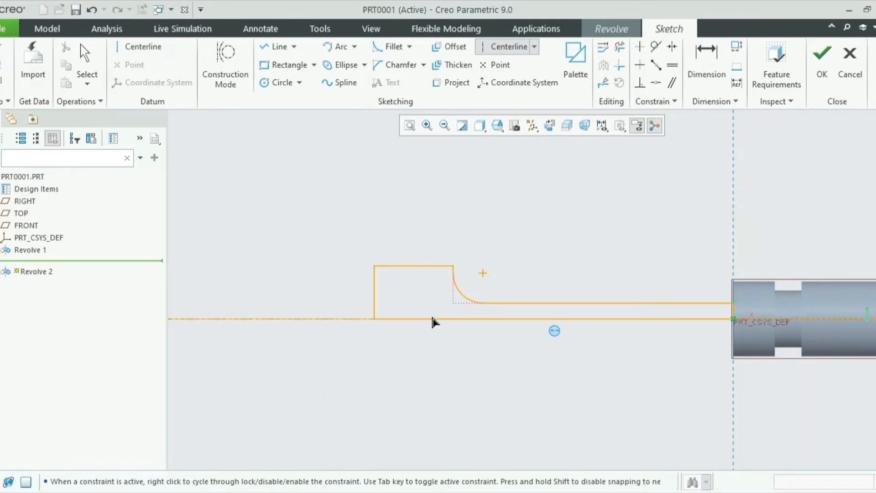
left_click(653, 319)
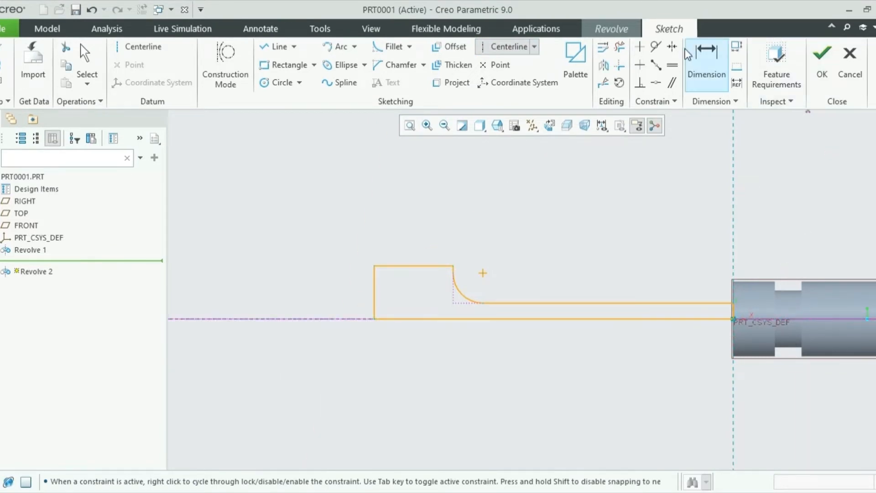
left_click(822, 64)
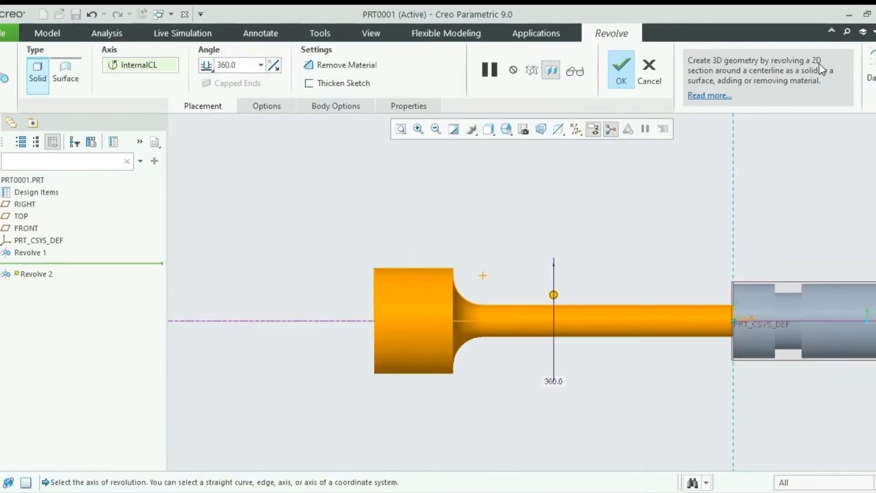
Step: Complete the 360° solid revolve of the filleted head and shank
scroll(632, 261, "up", 1)
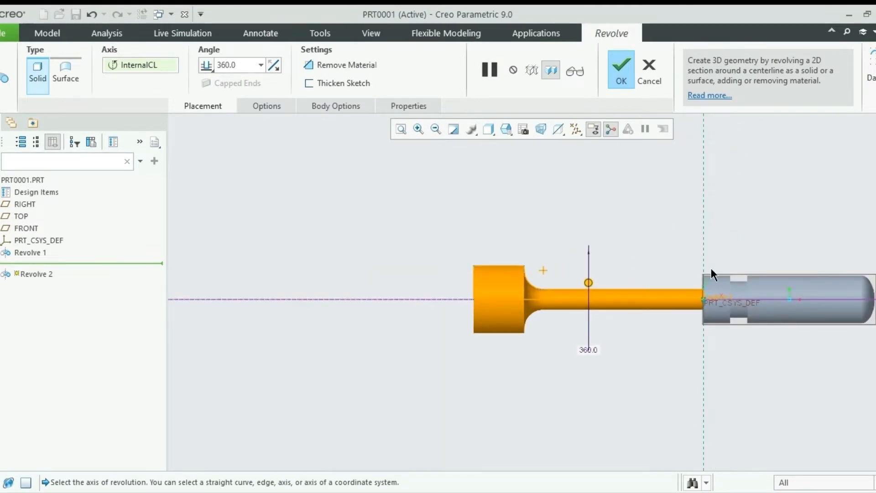
left_click(623, 63)
scroll(605, 300, "down", 6)
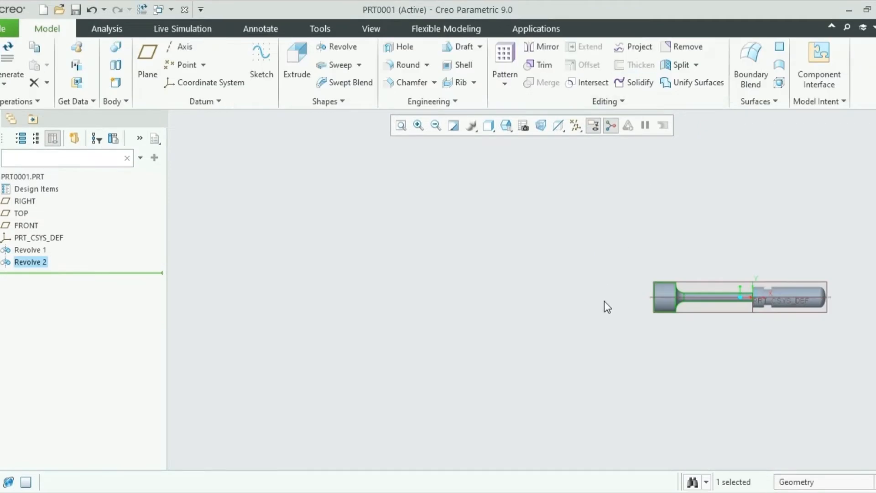
scroll(751, 312, "up", 4)
scroll(704, 312, "down", 2)
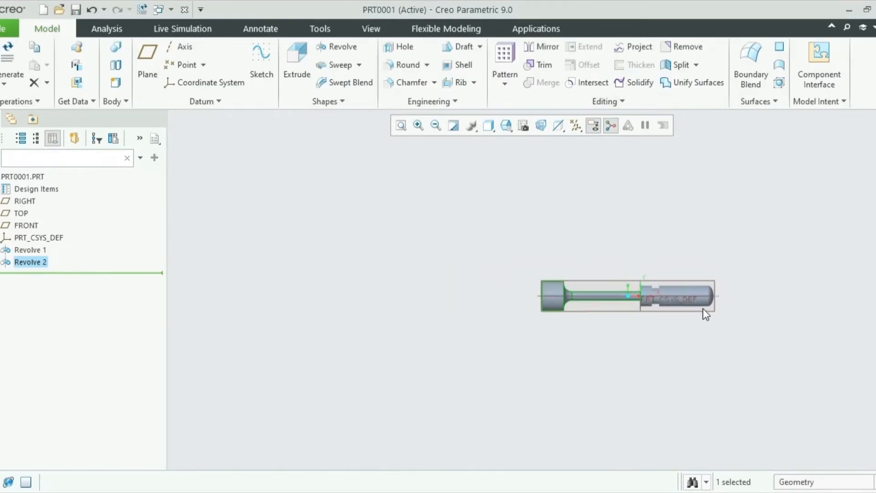
Step: Start an extrude sketch on the FRONT plane and draw a closed four-sided profile over the head's upper half, about 10.8 mm high outside and 9.4 mm inside
scroll(573, 307, "up", 3)
mouse_move(602, 300)
middle_mouse_down()
mouse_move(628, 311)
mouse_move(589, 309)
mouse_move(598, 297)
middle_mouse_up()
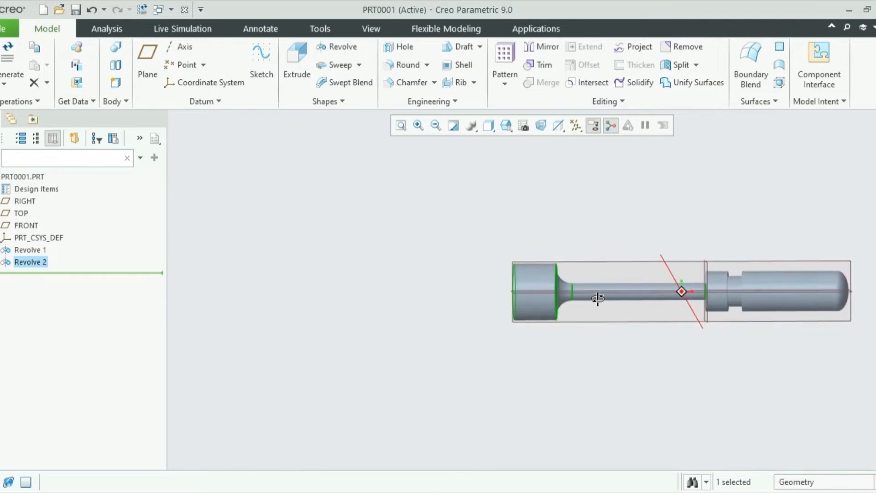
left_click(305, 59)
left_click(589, 267)
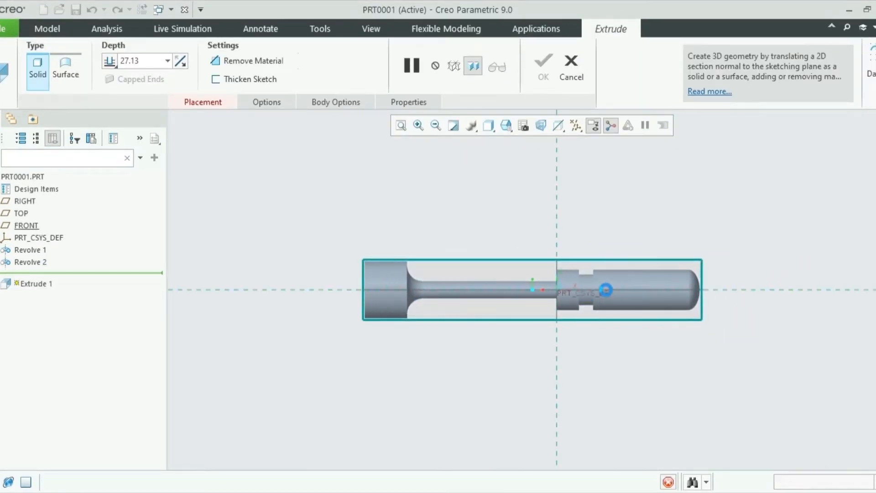
scroll(393, 286, "down", 5)
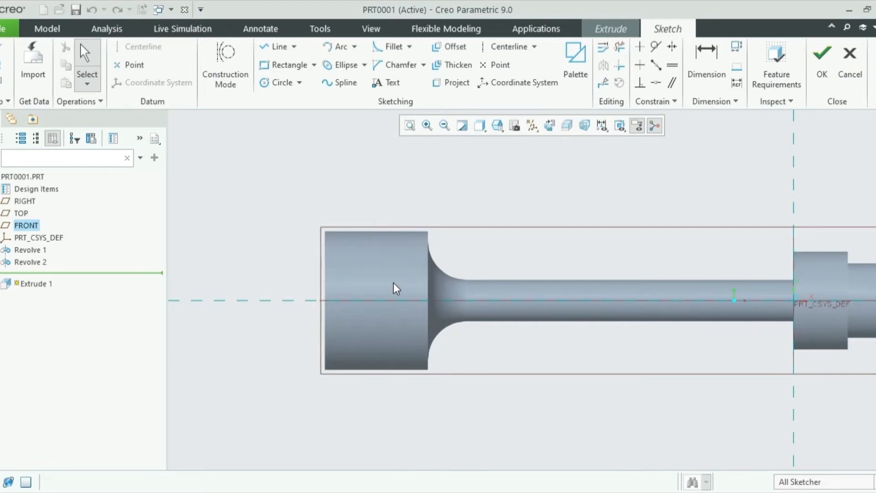
left_click(278, 49)
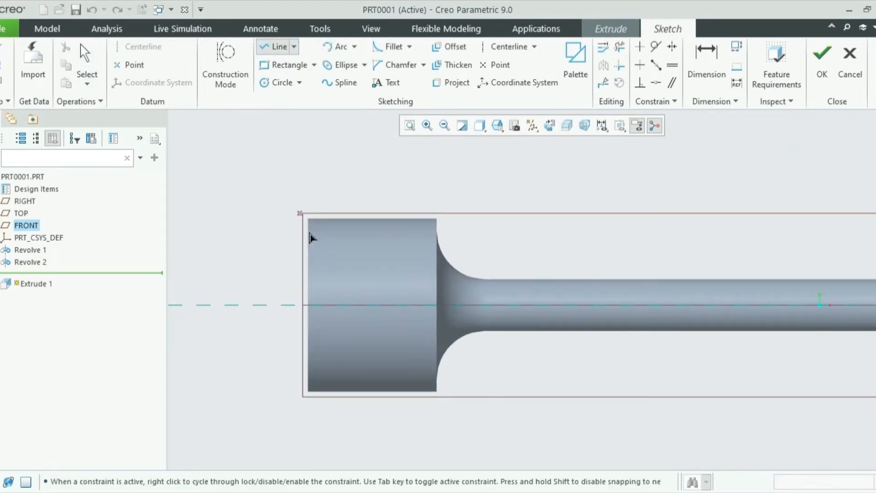
left_click(308, 278)
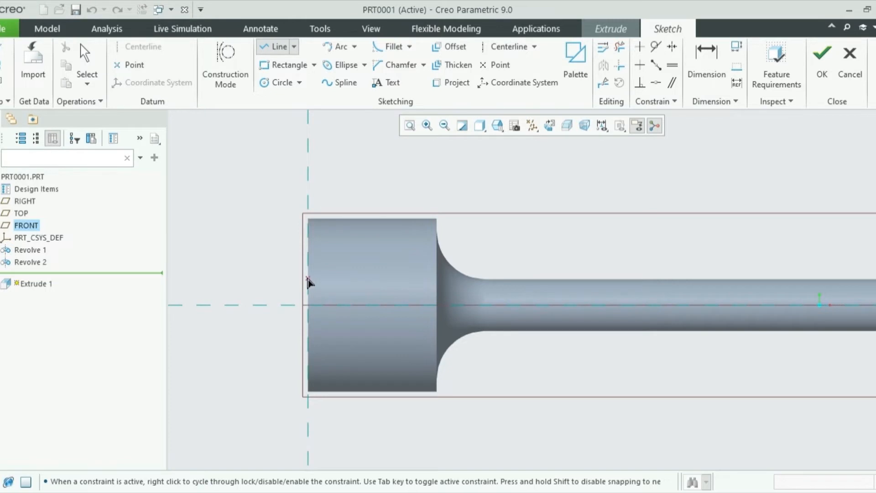
left_click(448, 261)
left_click(451, 172)
left_click(309, 174)
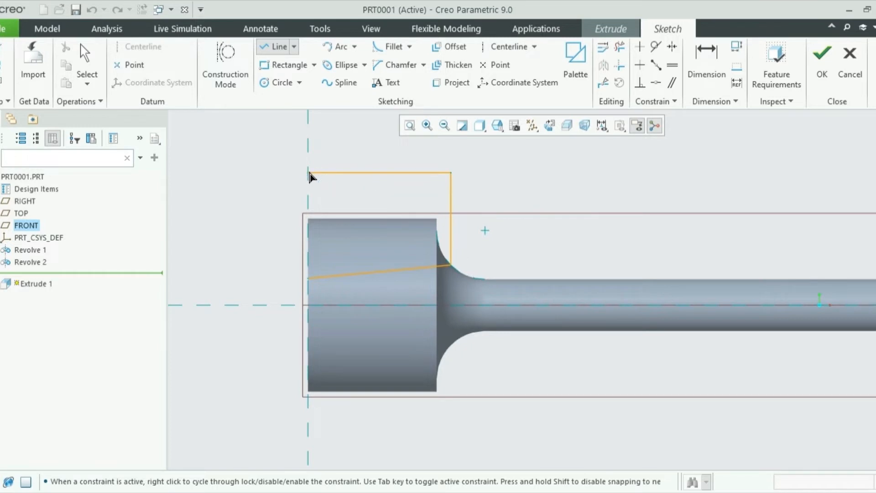
left_click(310, 280)
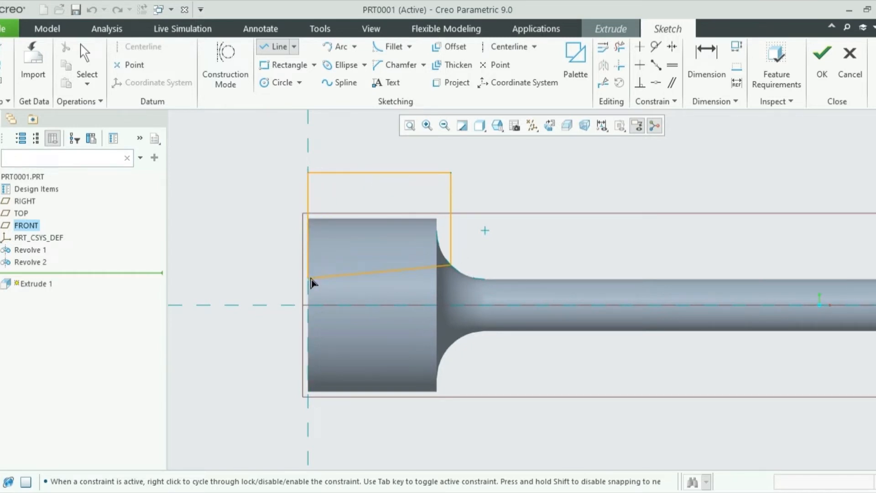
middle_click(357, 286)
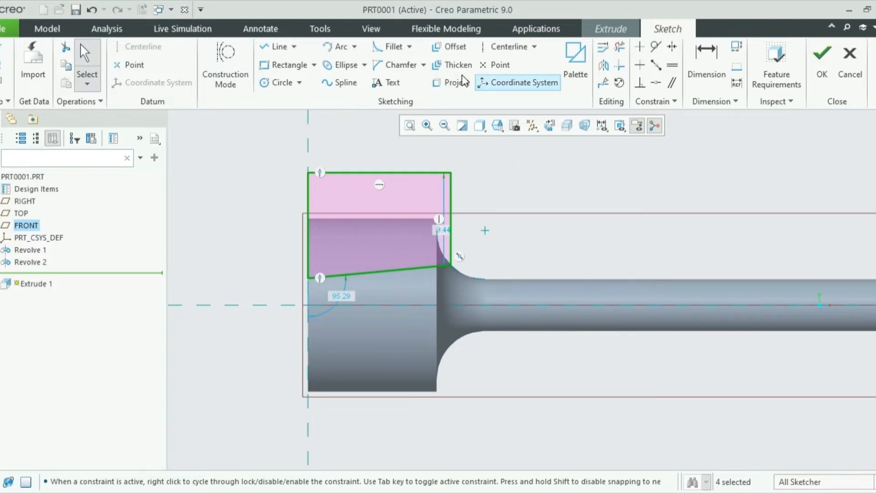
Step: Mirror the four-sided profile about the part's horizontal axis to the lower half of the head
left_click(605, 70)
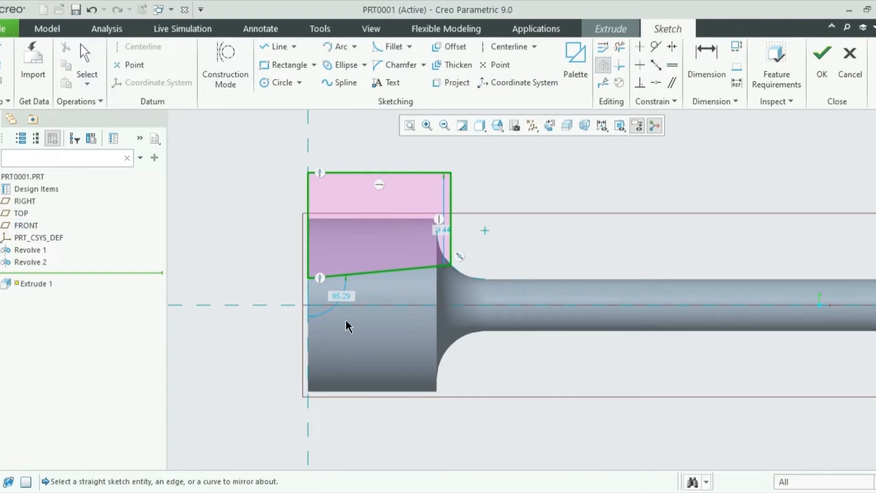
left_click(353, 305)
scroll(545, 382, "down", 3)
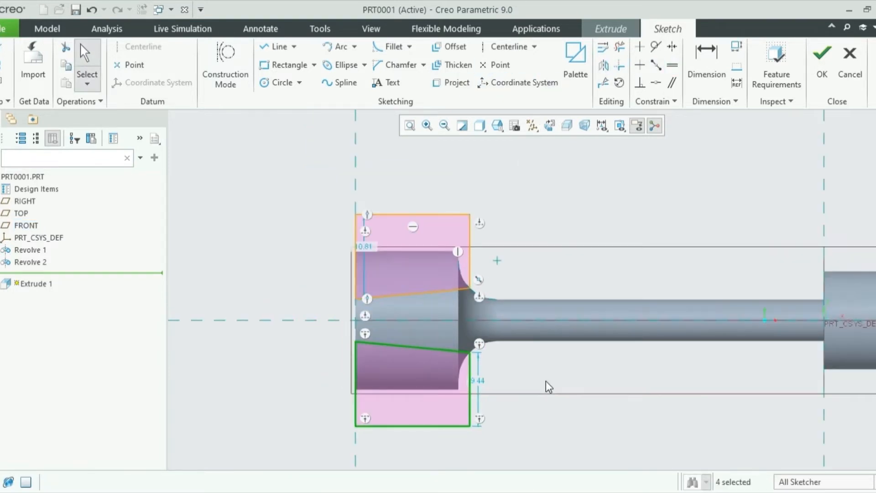
scroll(370, 356, "up", 5)
scroll(539, 356, "down", 1)
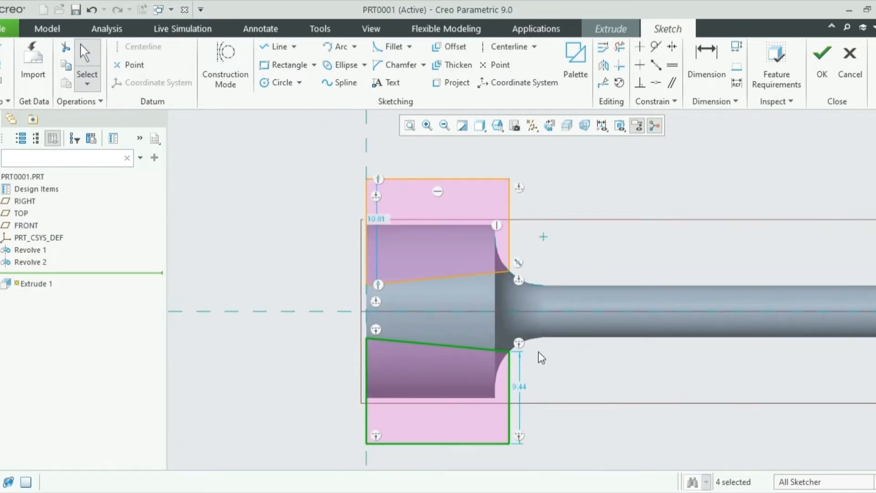
Step: Dimension the vertical gap between the two sloped lines at the head's outer end as 4 mm
left_click(707, 59)
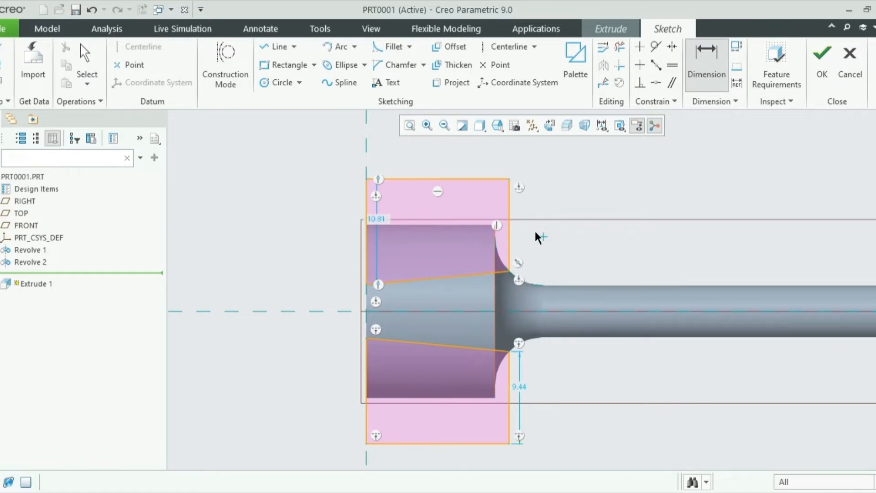
left_click(707, 68)
scroll(358, 311, "up", 4)
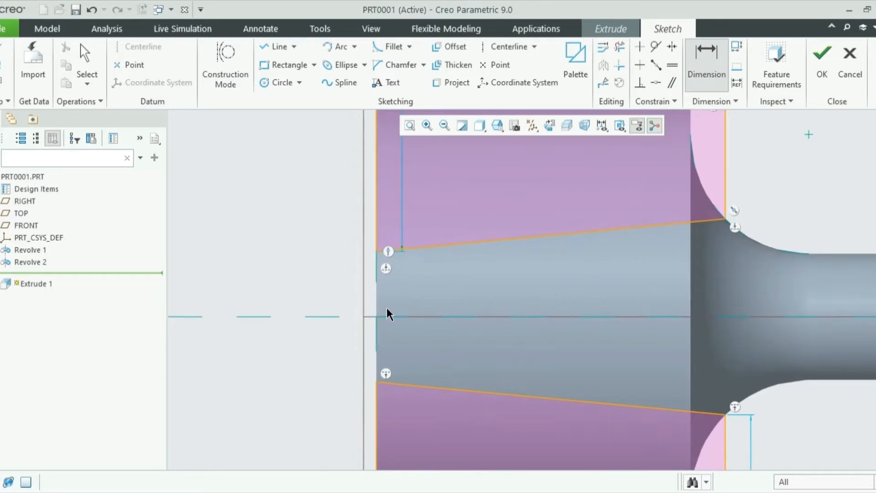
left_click(380, 252)
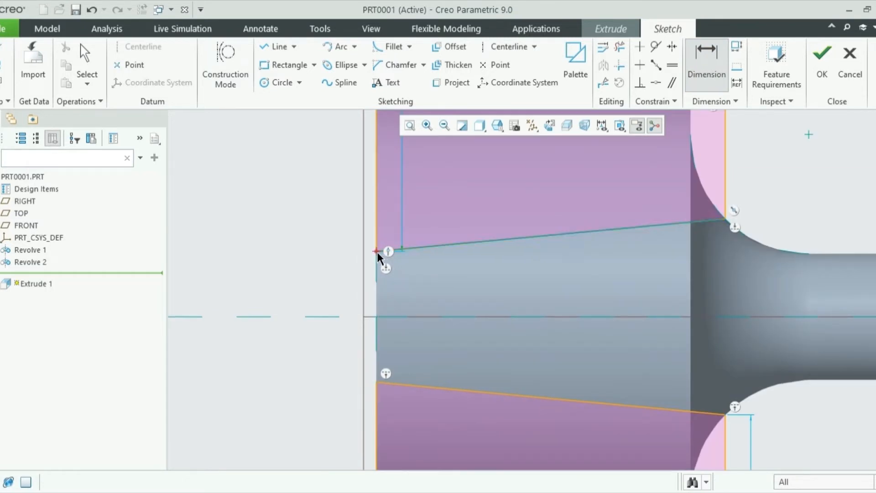
left_click(375, 382)
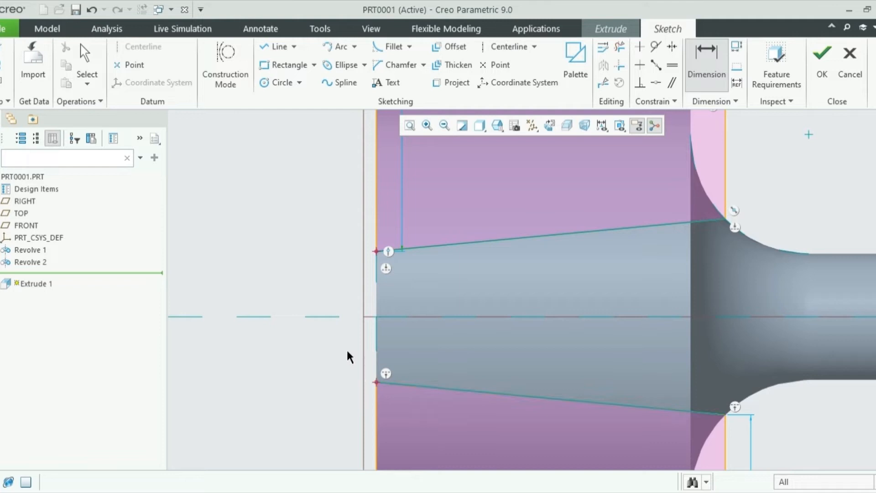
middle_click(308, 302)
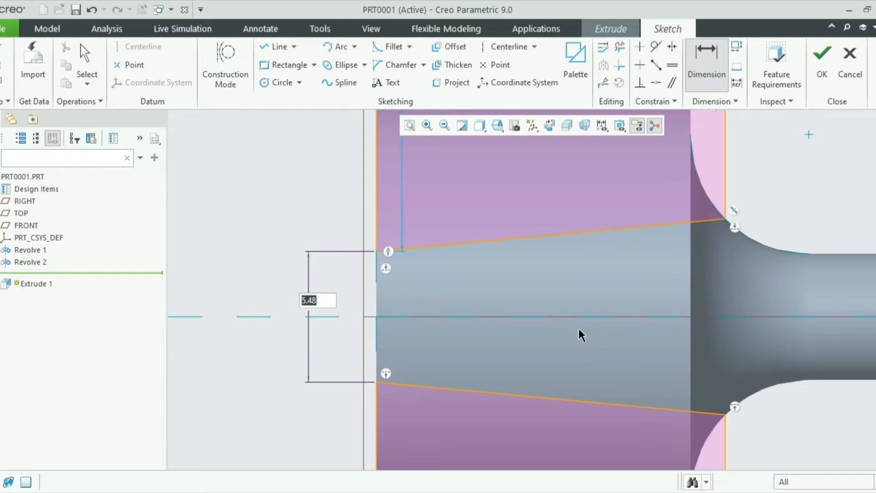
type("4")
key("Return")
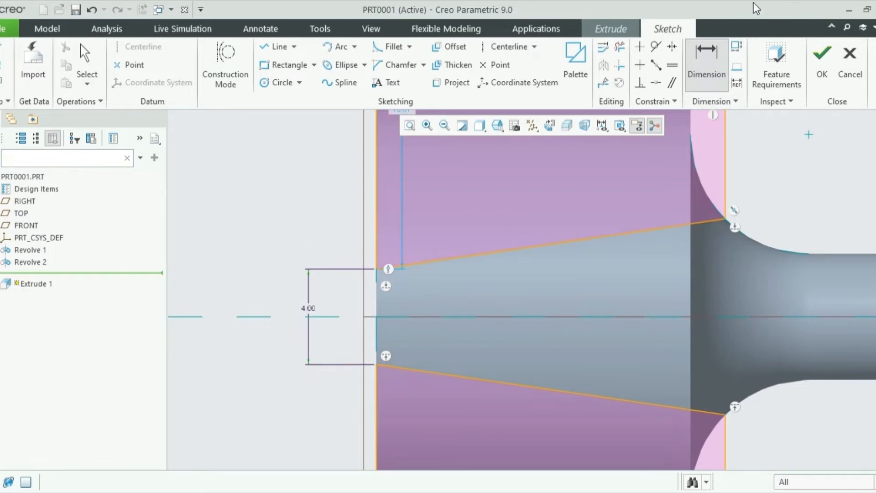
Step: Add an angular dimension between the two sloped lines and resolve the conflict by removing the symmetry constraint at their outer ends
left_click(516, 249)
left_click(519, 384)
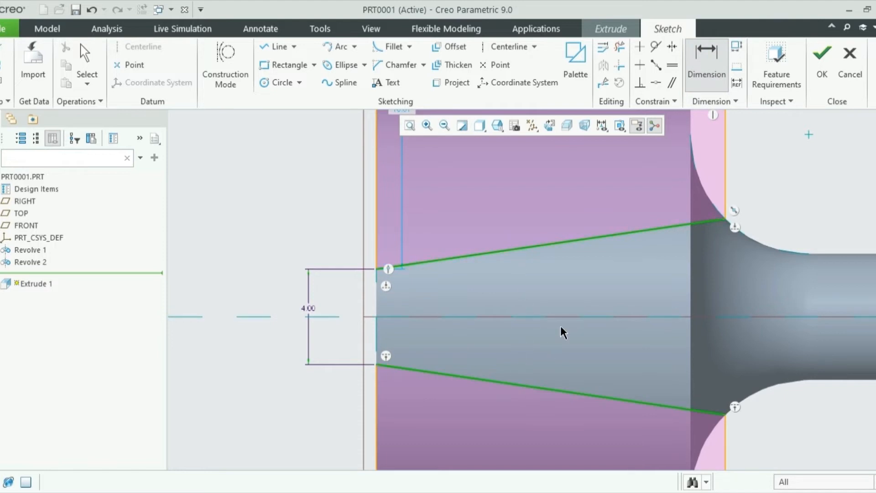
scroll(563, 315, "down", 2)
middle_click(566, 302)
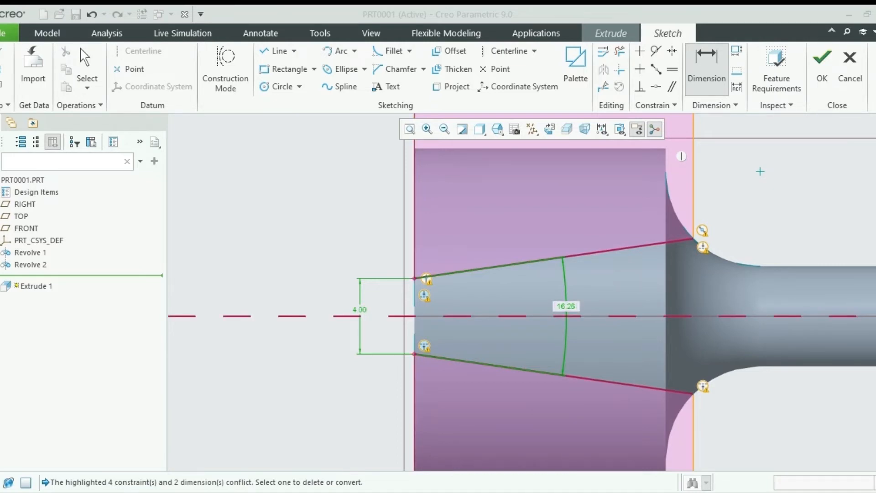
left_click(772, 158)
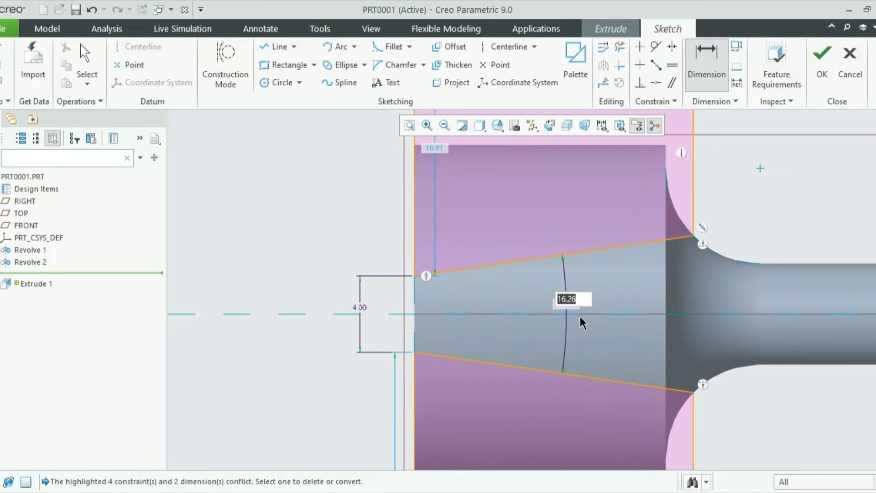
Step: Try to set the angle between the two sloped lines to 15° and undo the change
type("15")
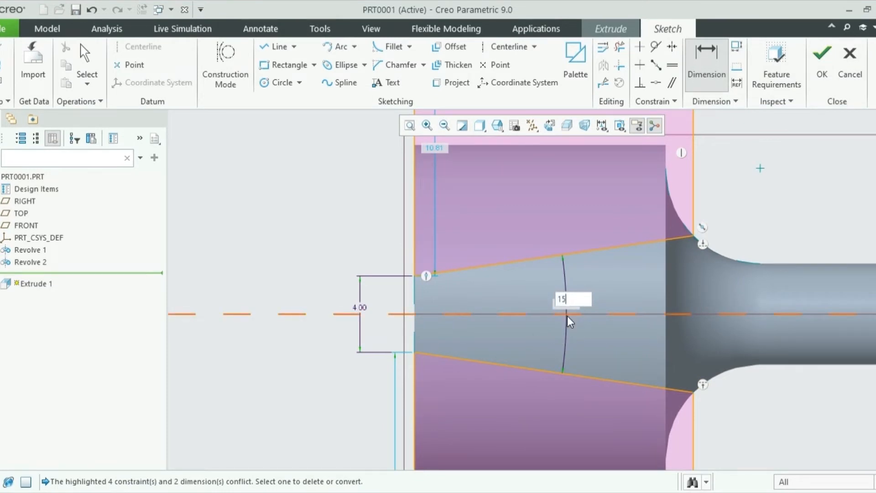
key("Return")
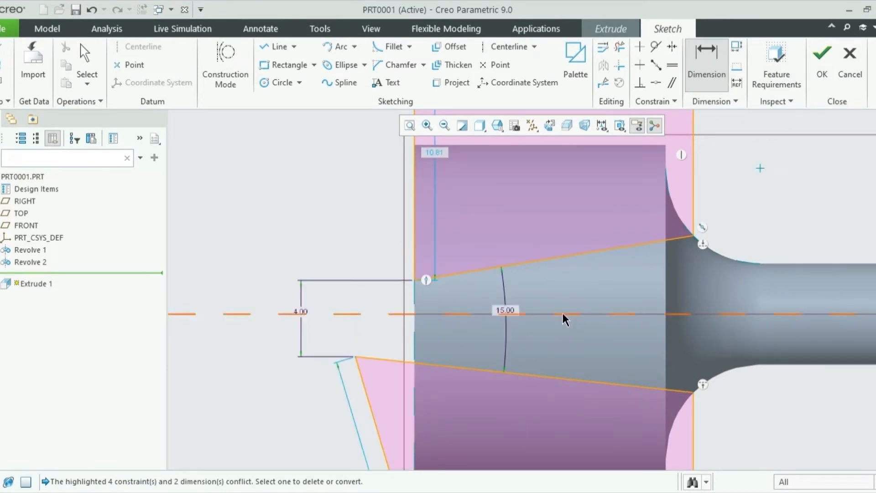
key("ctrl+z")
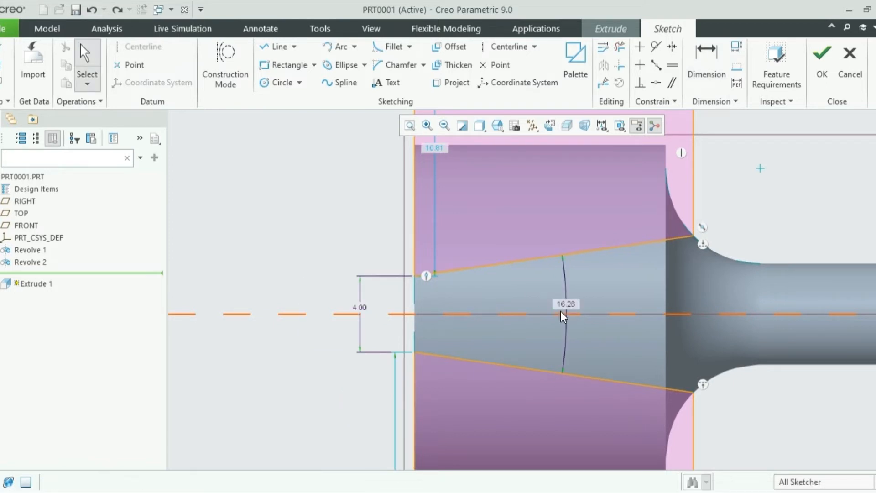
Step: Finish the sketch and extrude both profiles as a material-removing cut through the head on both sides of the sketch plane
scroll(481, 313, "up", 4)
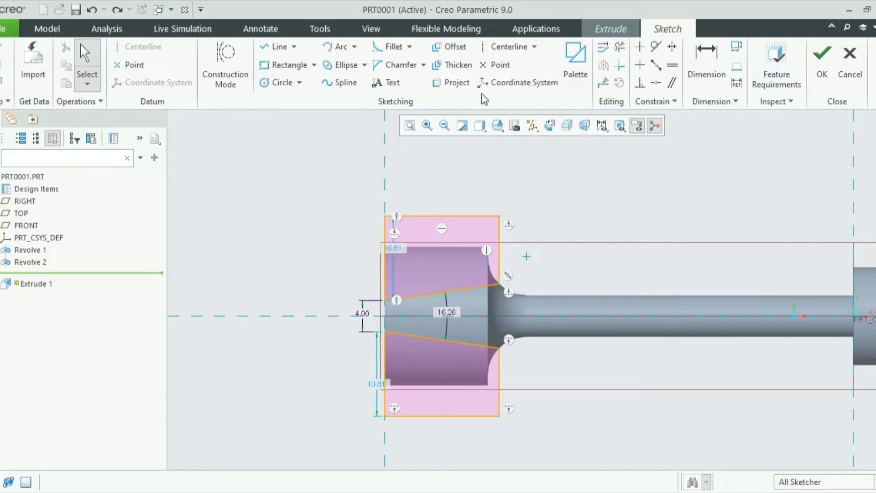
left_click(813, 59)
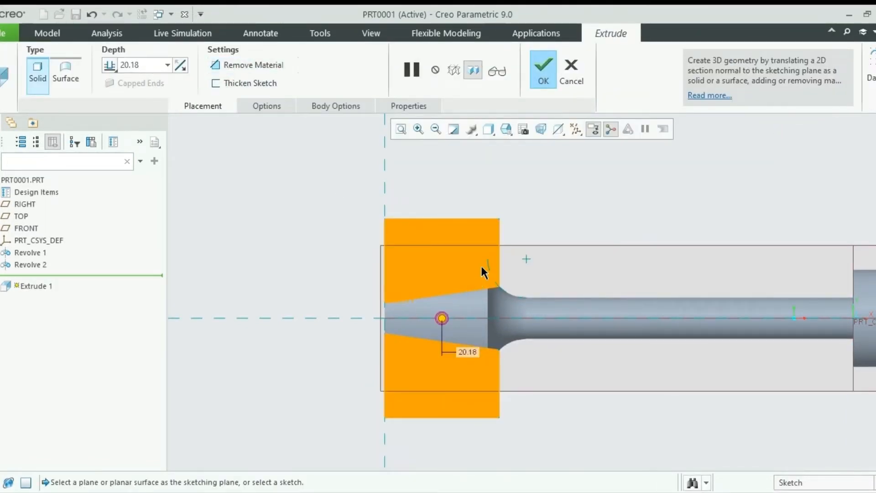
middle_click_drag(480, 264, 508, 282)
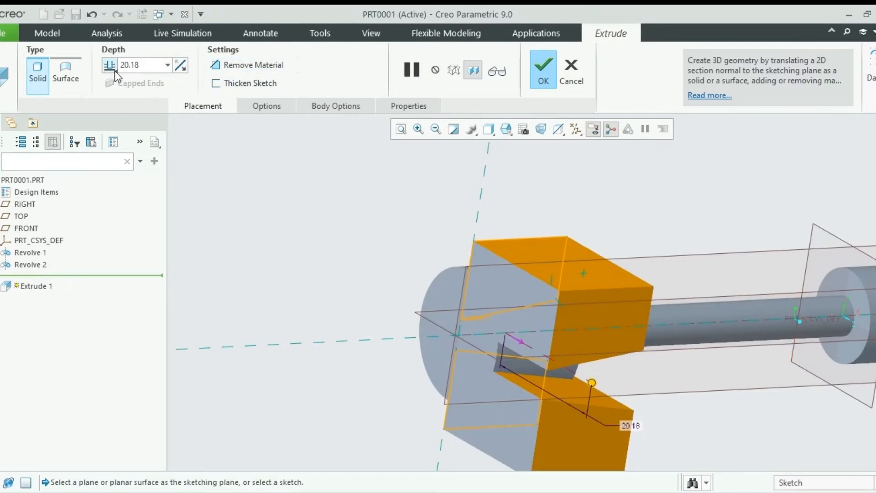
left_click(520, 340)
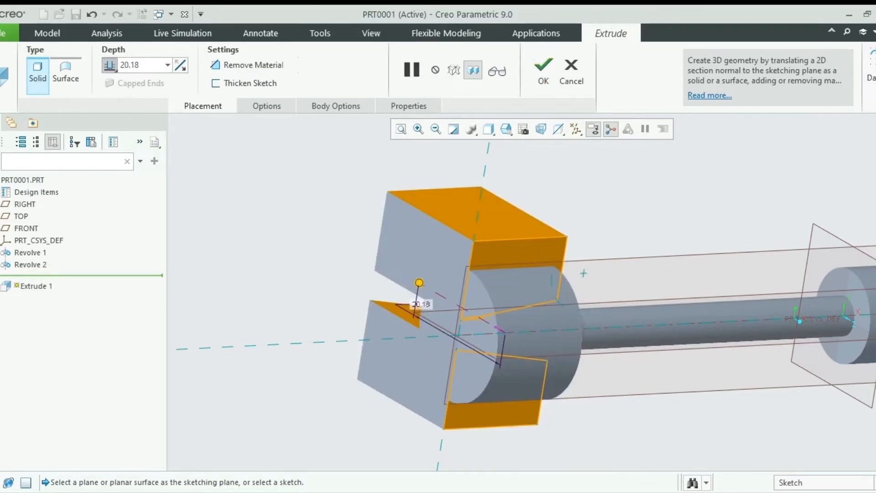
left_click(543, 69)
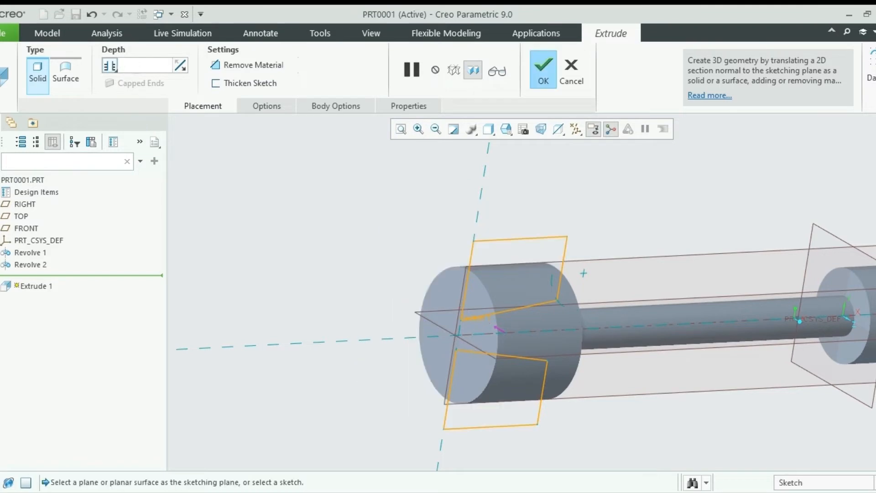
left_click(233, 65)
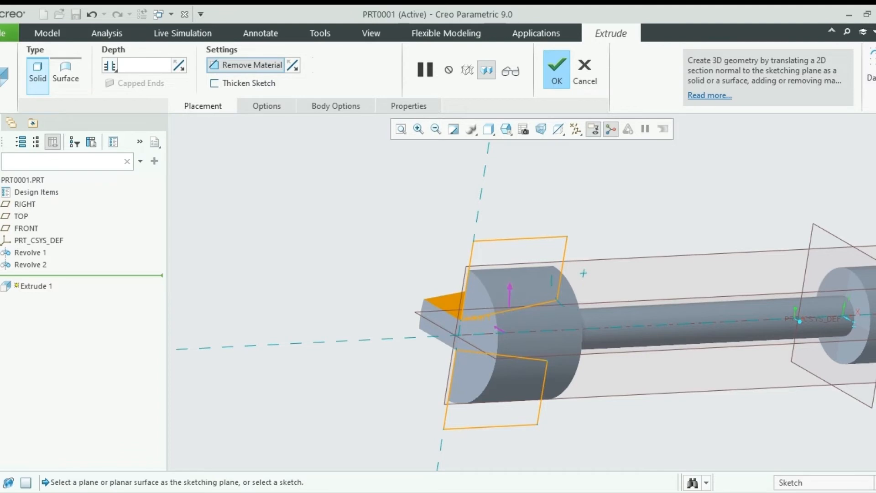
left_click(267, 106)
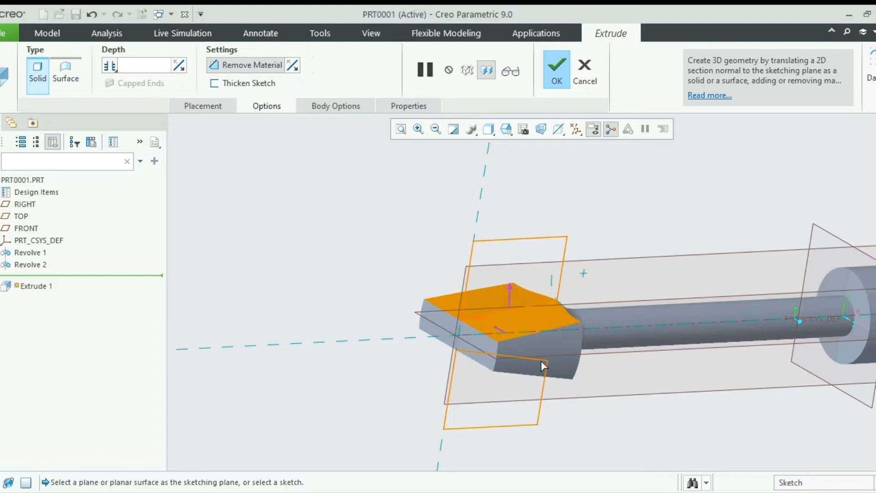
mouse_move(429, 319)
middle_mouse_down()
mouse_move(418, 307)
mouse_move(417, 317)
middle_mouse_up()
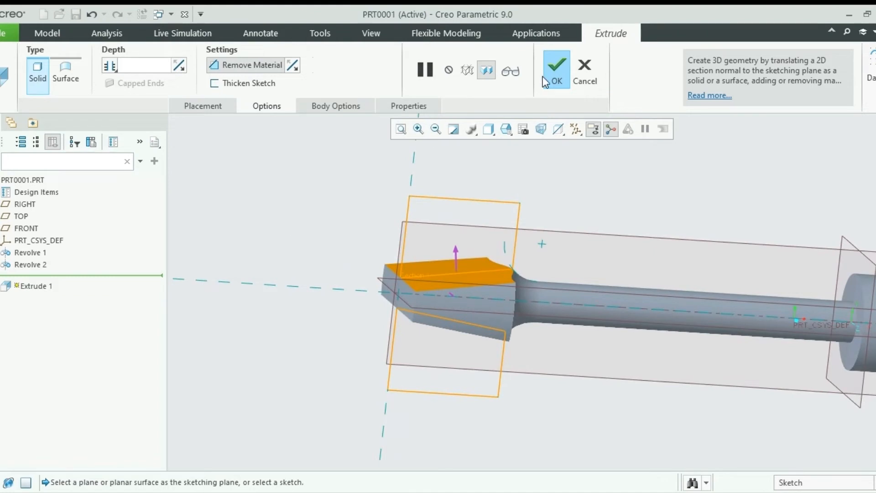
left_click(554, 72)
middle_click_drag(525, 281, 537, 326)
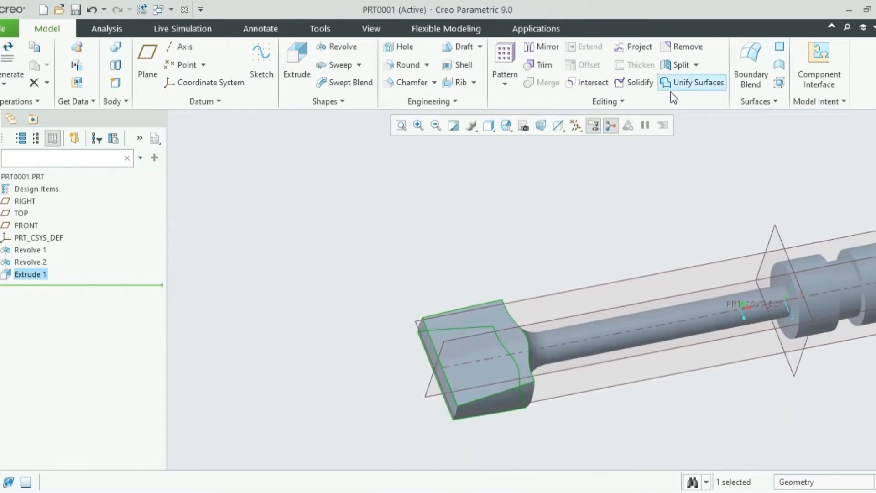
Step: Start an extrude on the TOP plane and sketch a closed four-line profile above the axis, sloping from the head's outer end to the shank fillet
left_click(298, 53)
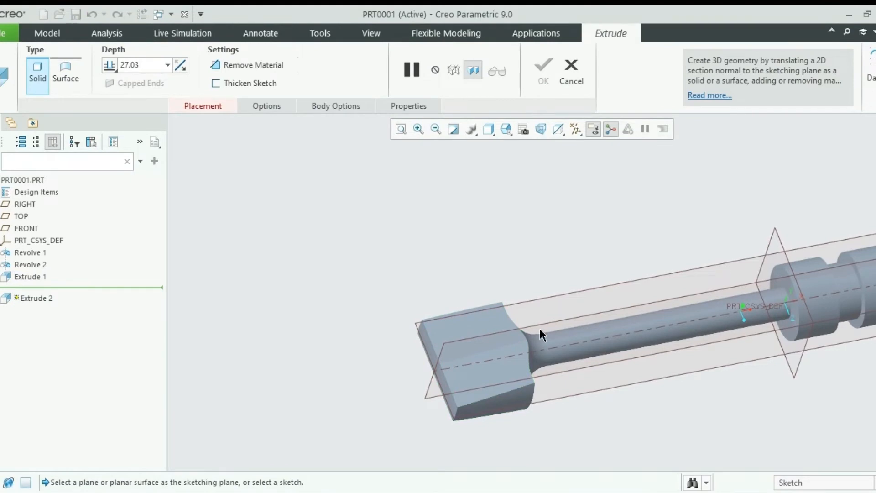
left_click(551, 296)
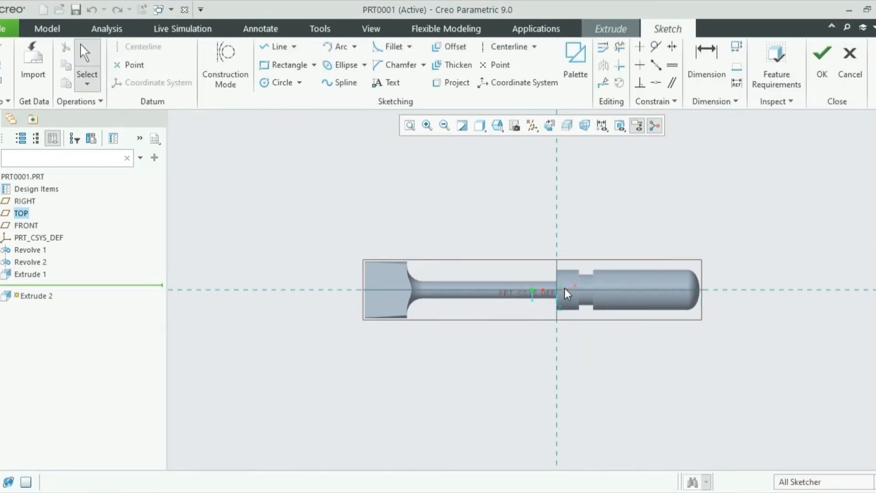
scroll(395, 281, "down", 5)
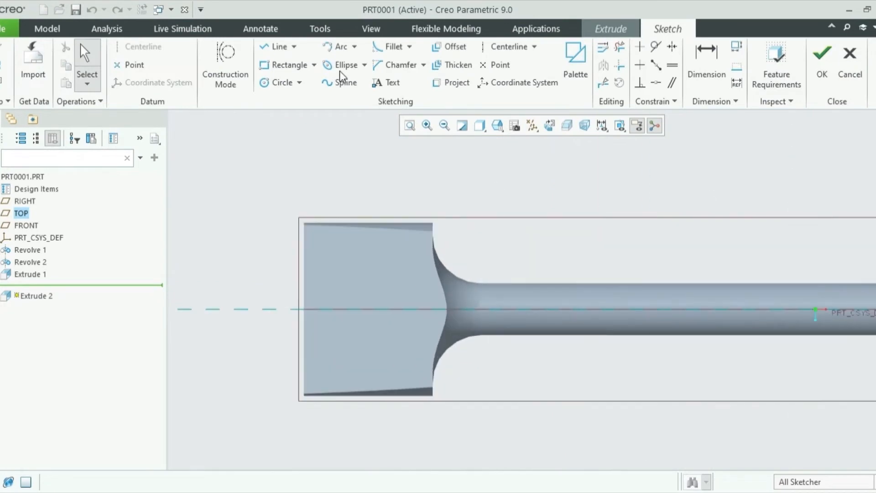
left_click(279, 46)
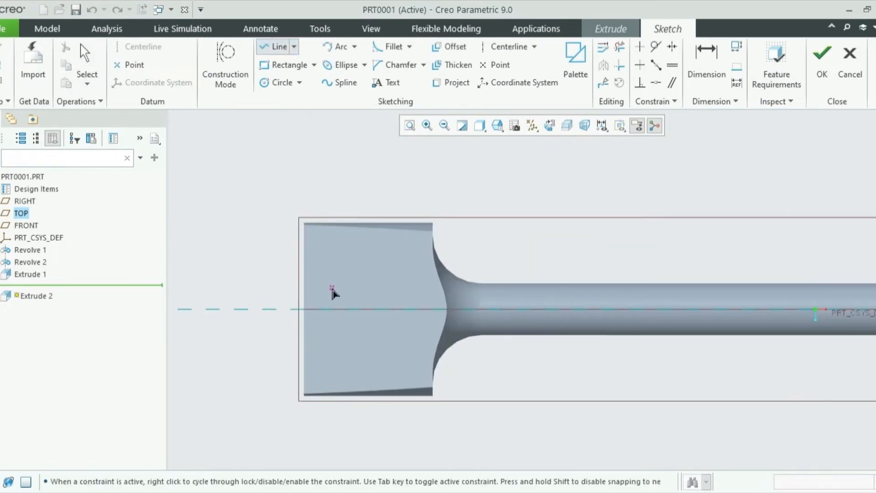
left_click(304, 300)
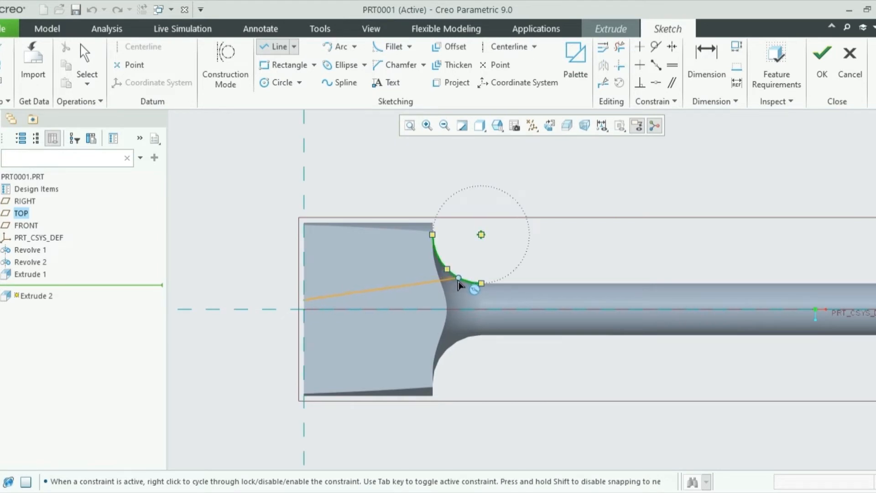
left_click(458, 278)
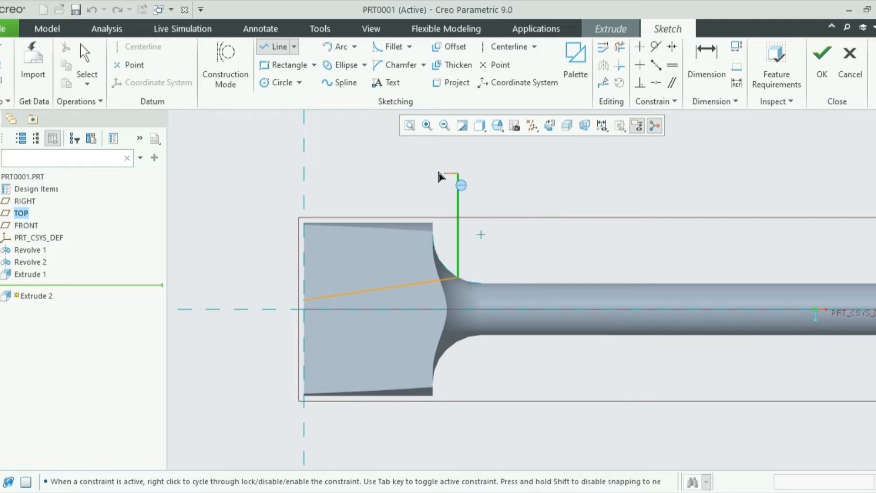
left_click(458, 173)
left_click(304, 174)
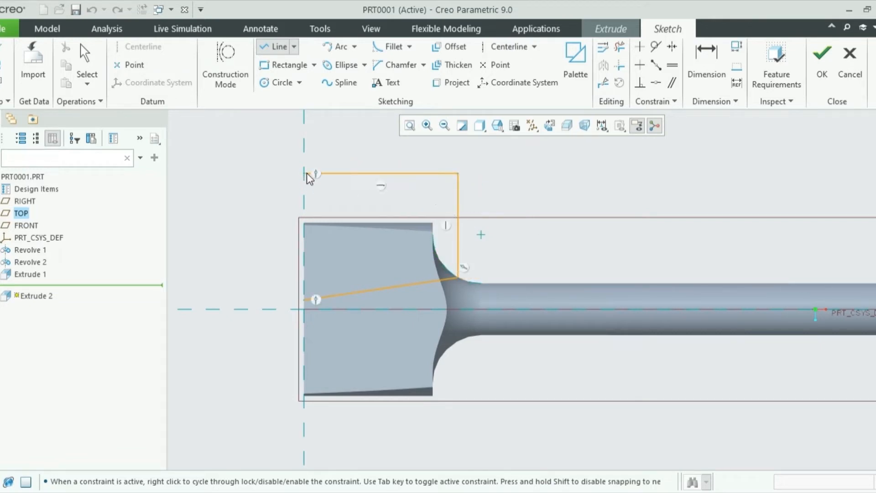
left_click(304, 300)
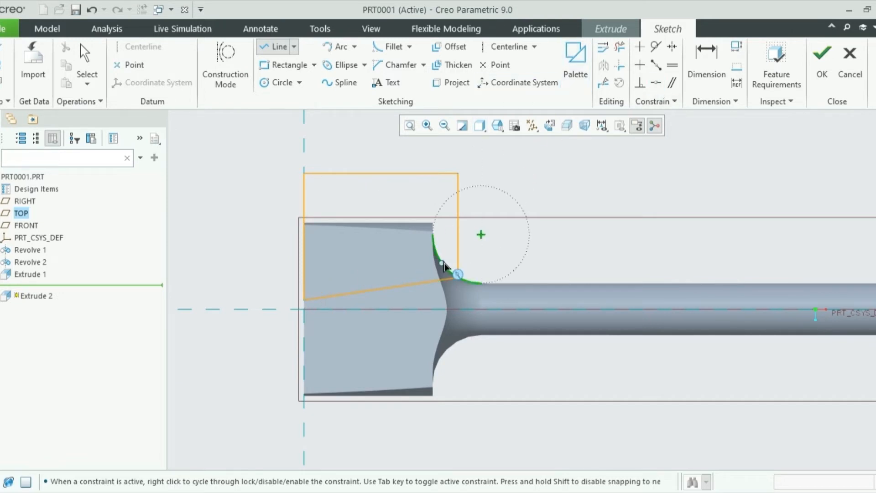
middle_click(522, 210)
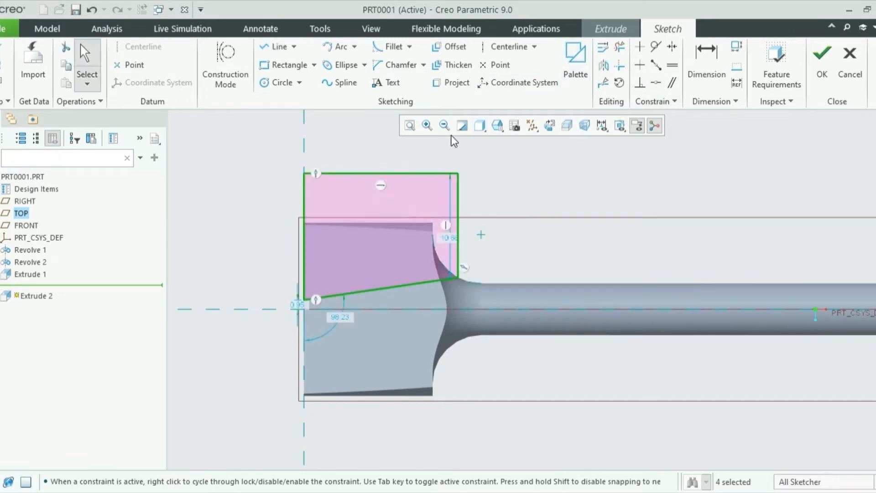
Step: Mirror the four-line profile about the horizontal centerline
left_click(603, 65)
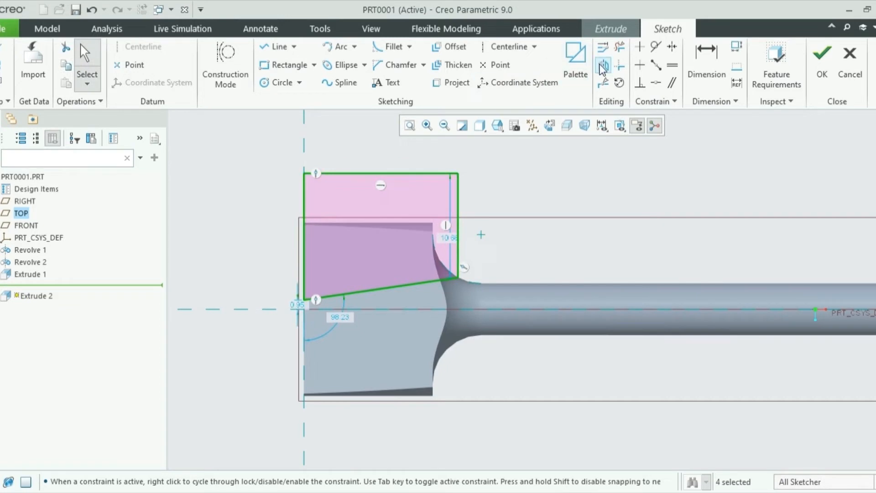
left_click(373, 310)
scroll(461, 410, "down", 1)
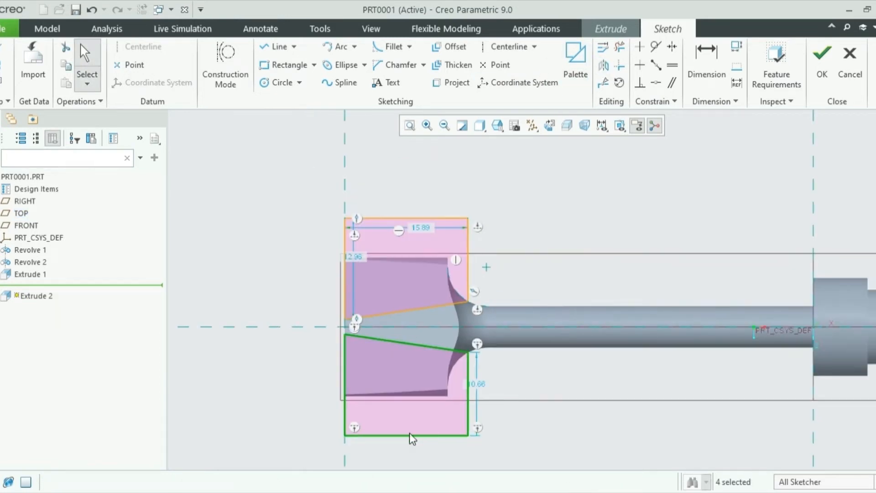
scroll(397, 438, "up", 2)
scroll(408, 406, "down", 1)
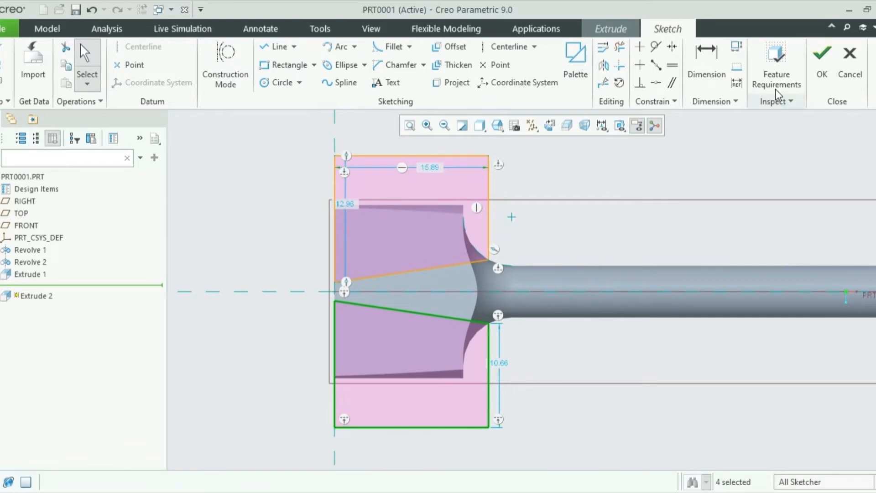
Step: Dimension the vertical gap between the two sloped lines at the head's outer end as 1 mm
left_click(710, 55)
scroll(330, 282, "up", 2)
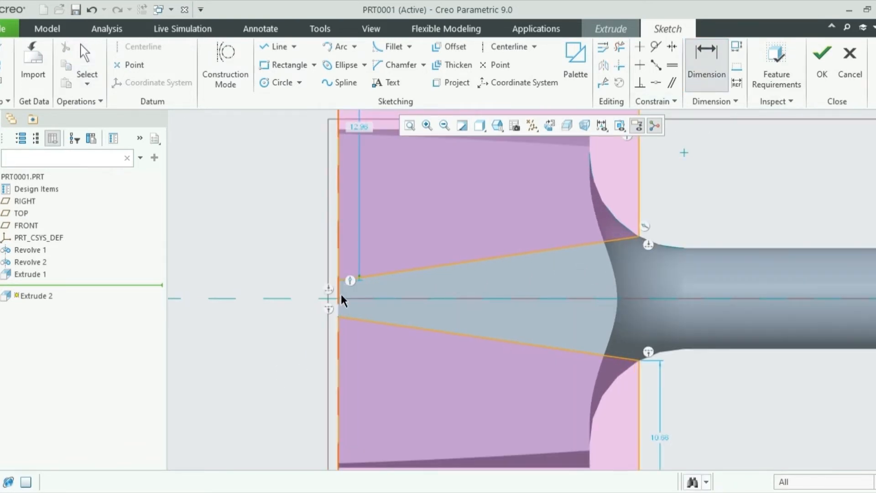
left_click(340, 278)
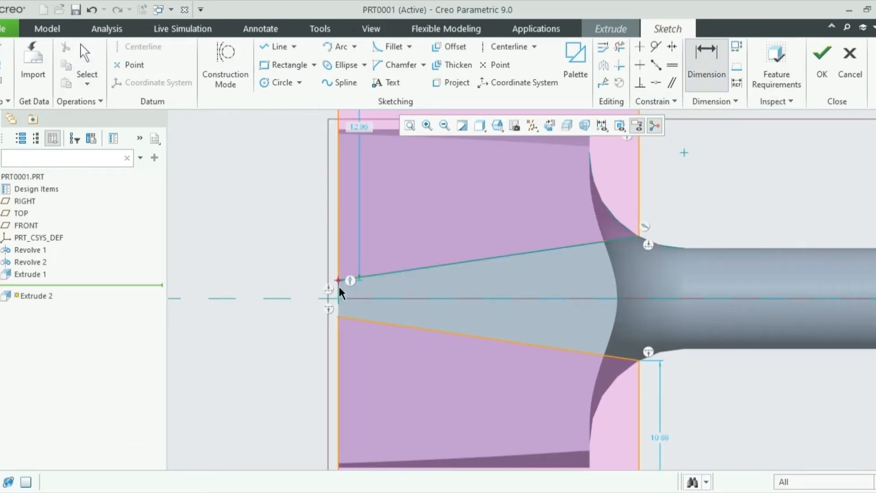
left_click(339, 317)
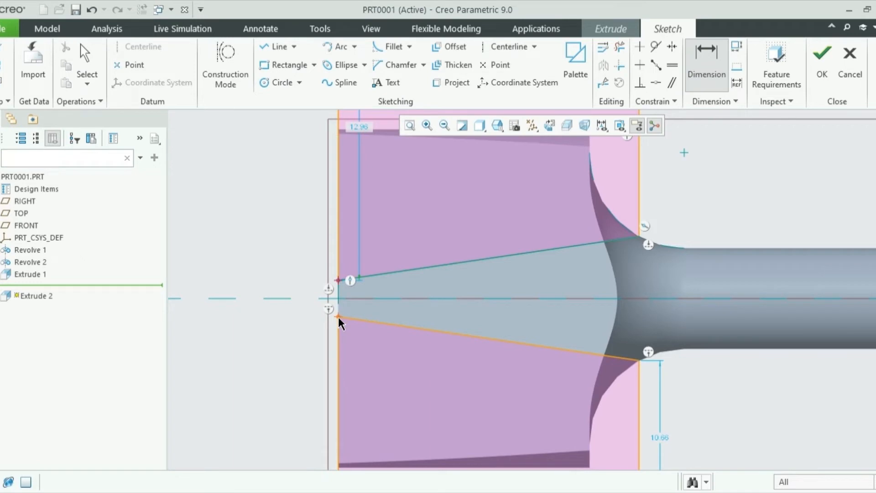
middle_click(272, 286)
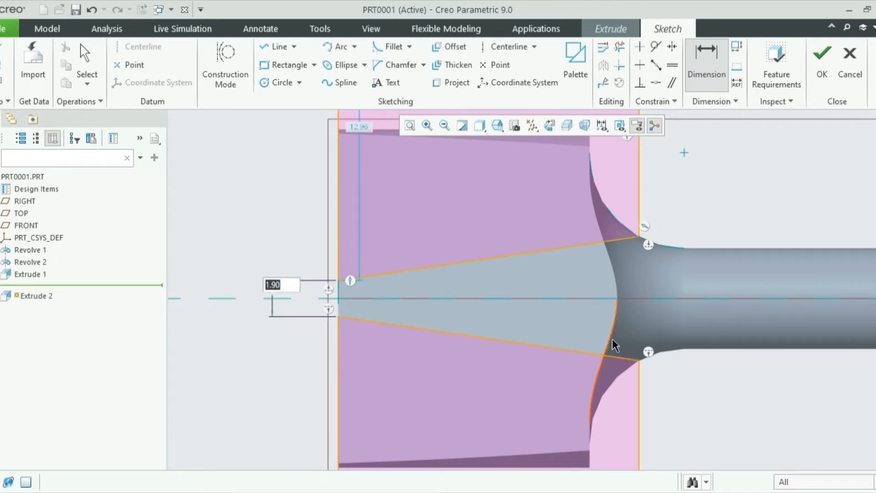
type("1")
key("Return")
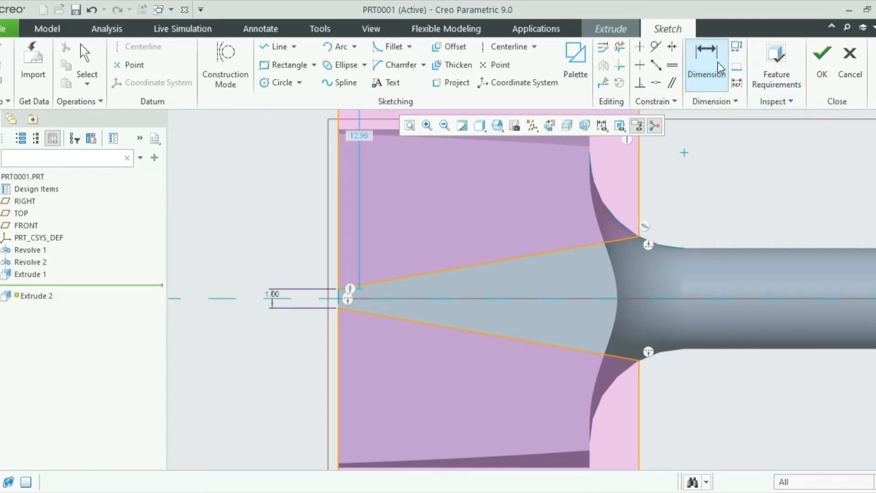
Step: Add an angular dimension between the upper and lower sloped lines
left_click(531, 256)
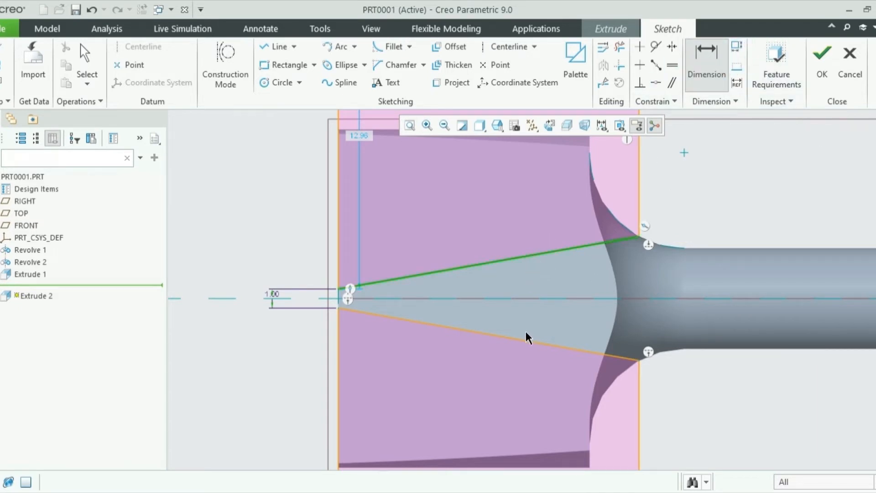
left_click(524, 342, "ctrl")
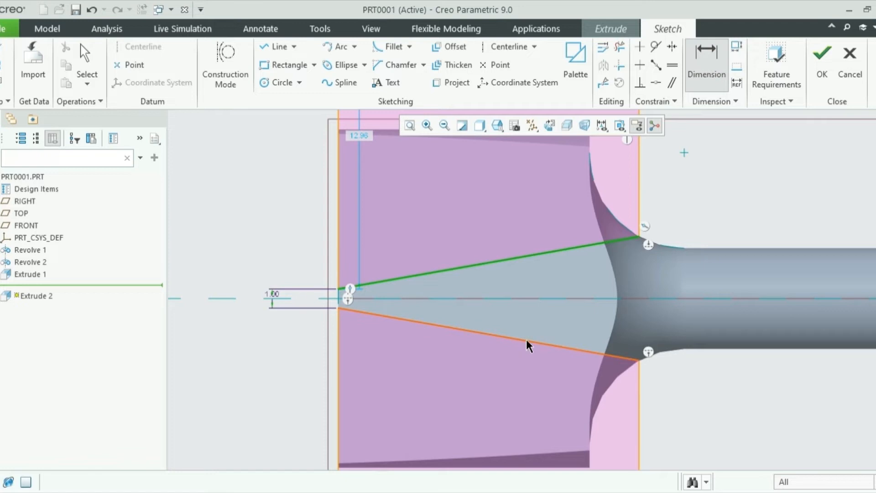
middle_click(530, 296)
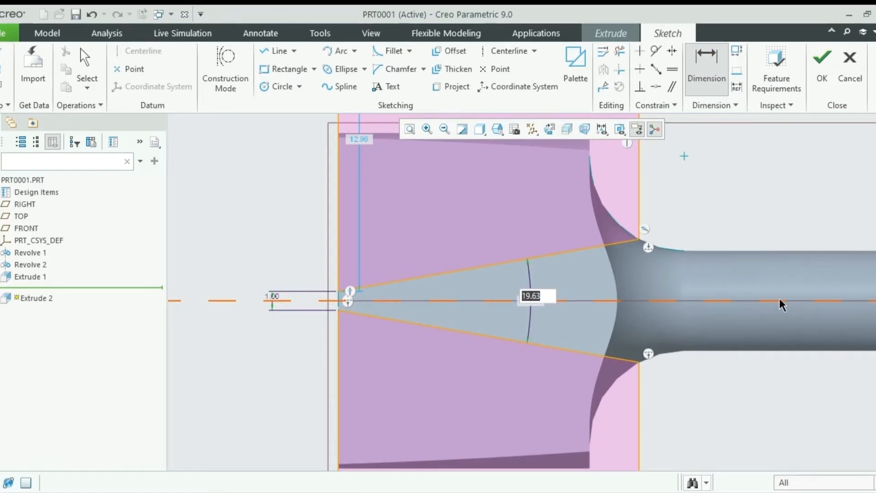
key("Return")
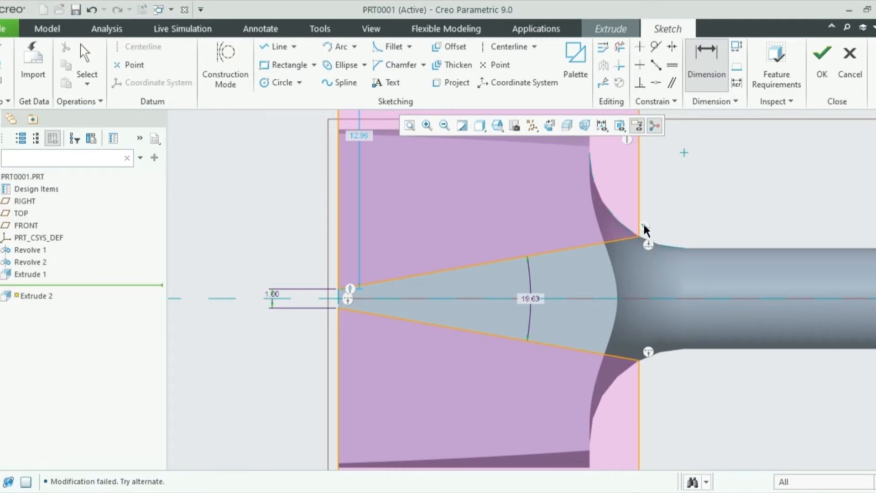
Step: Try to set the angle between the two sloped lines to 12°
double_click(536, 300)
type("12")
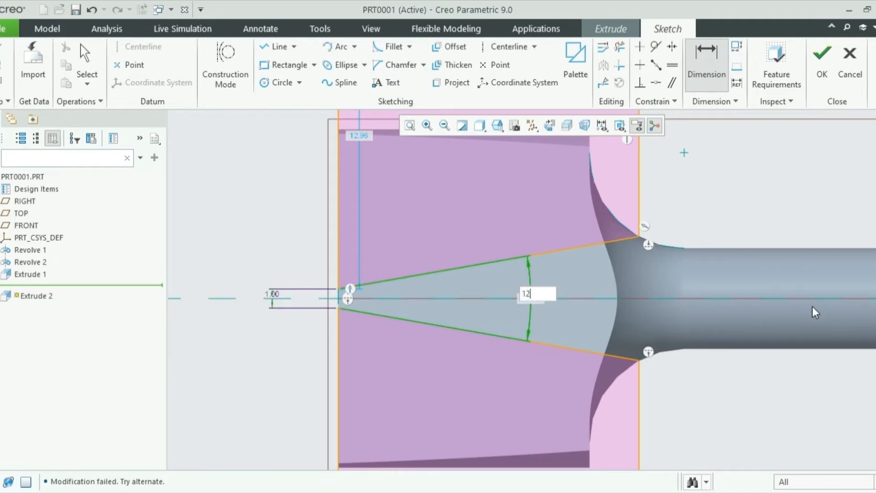
key("Return")
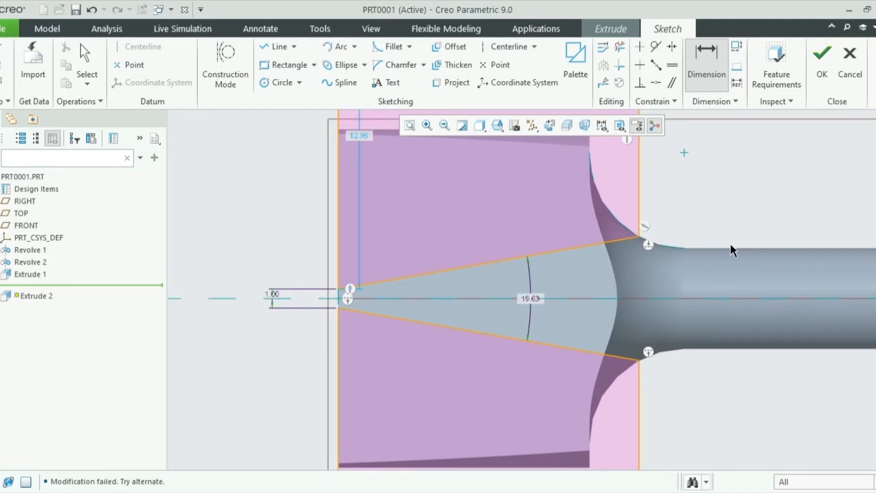
Step: Finish the sketch and extrude both profiles as a material-removing cut through the head on both sides of the TOP plane
scroll(400, 322, "down", 3)
scroll(470, 320, "up", 3)
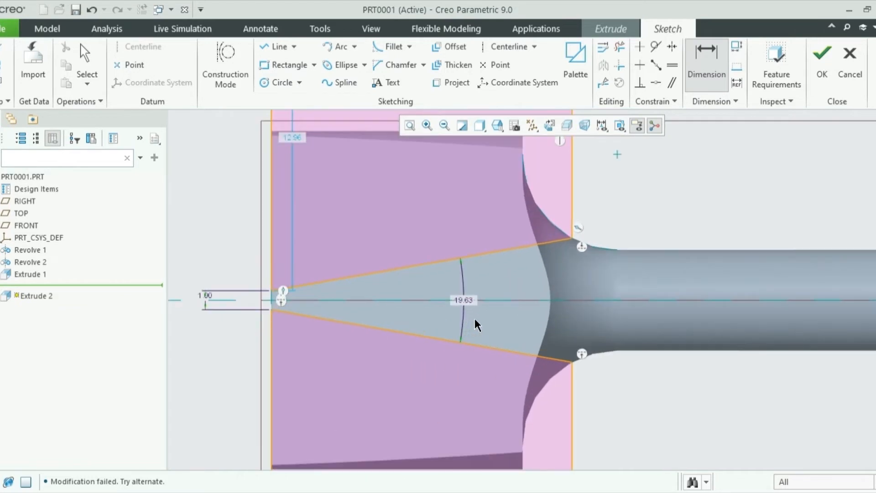
scroll(475, 318, "down", 3)
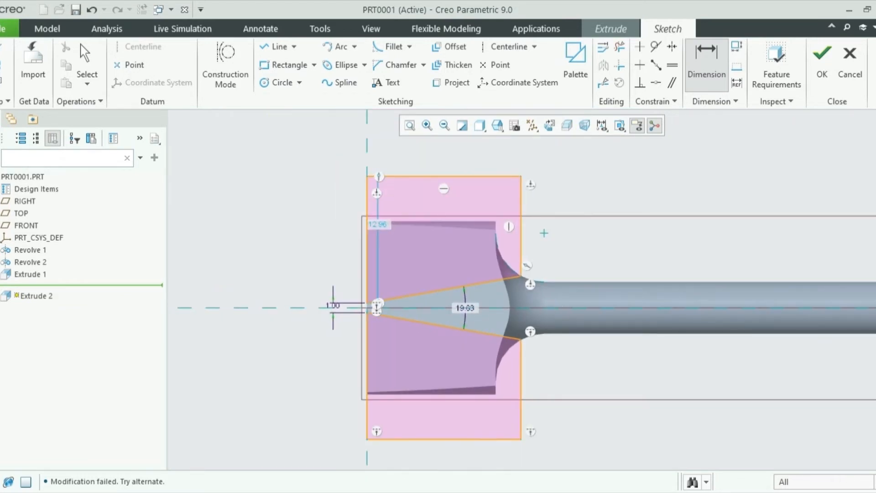
left_click(826, 59)
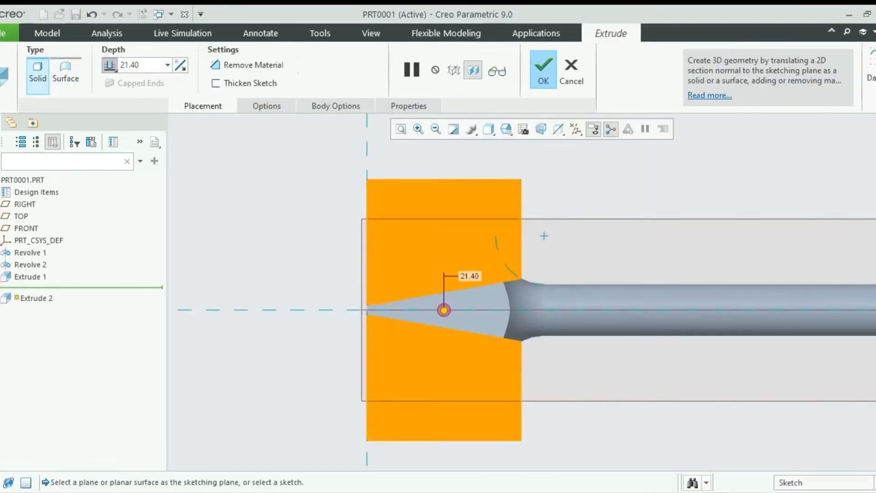
left_click(137, 127)
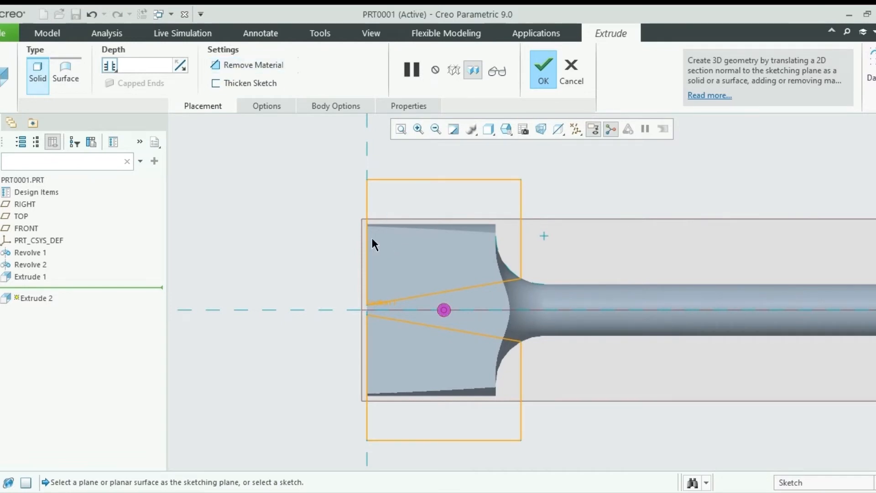
middle_click_drag(374, 244, 405, 260)
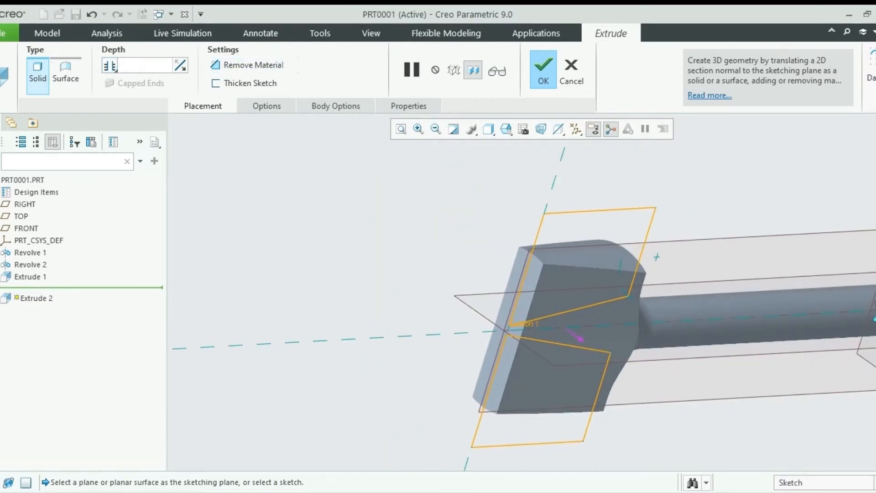
left_click(245, 68)
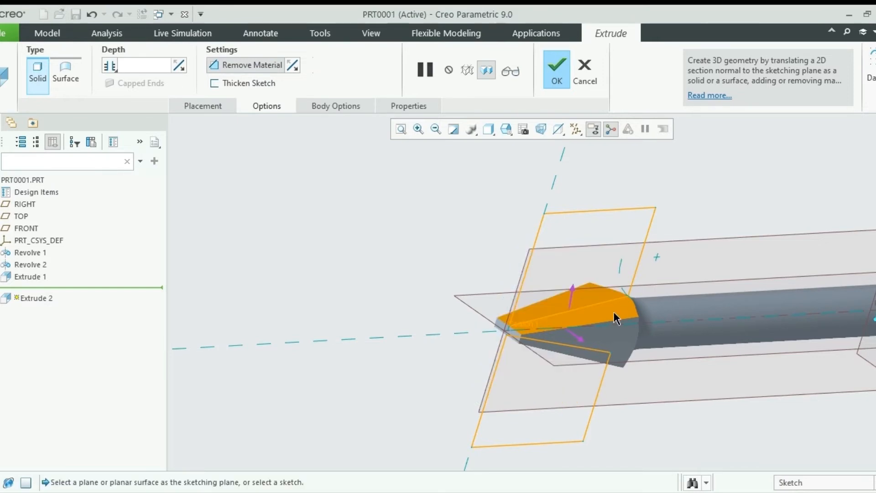
middle_click(575, 313)
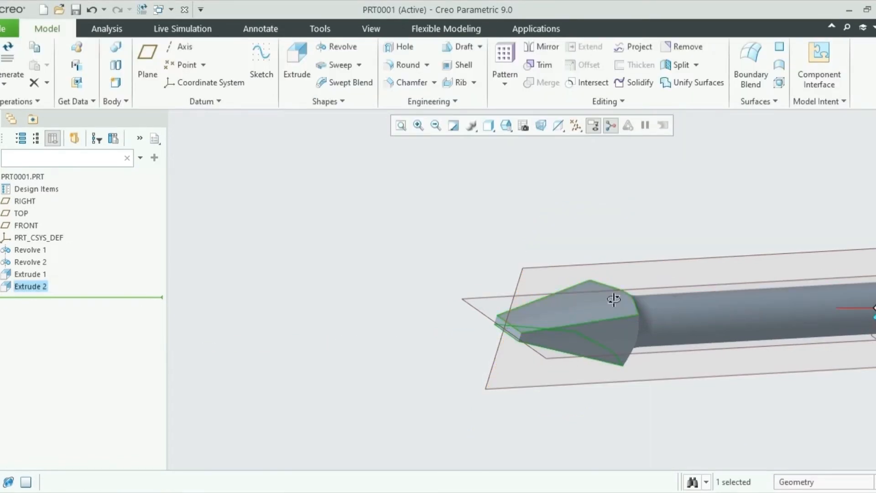
Step: Examine the tapered faces of the head and the overall part from several angles and distances
middle_click_drag(614, 299, 610, 280)
scroll(437, 327, "up", 5)
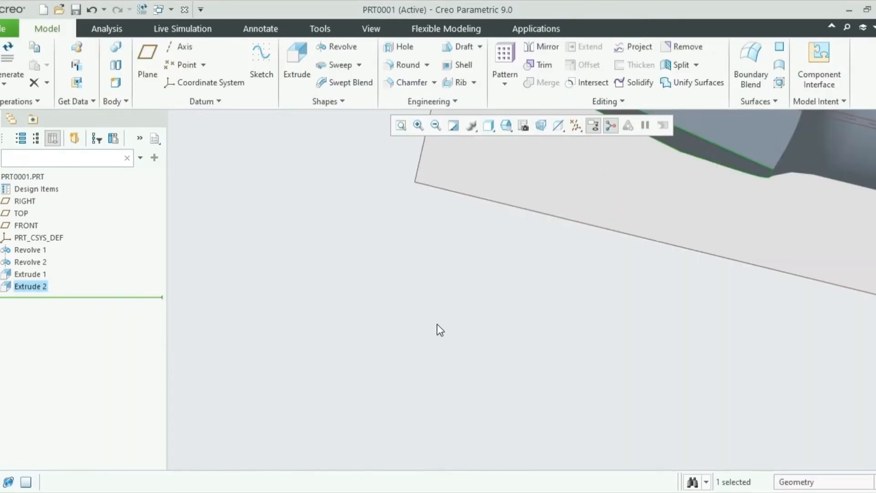
scroll(437, 327, "down", 5)
scroll(460, 310, "up", 3)
middle_click_drag(460, 310, 442, 371)
middle_click_drag(429, 404, 354, 433)
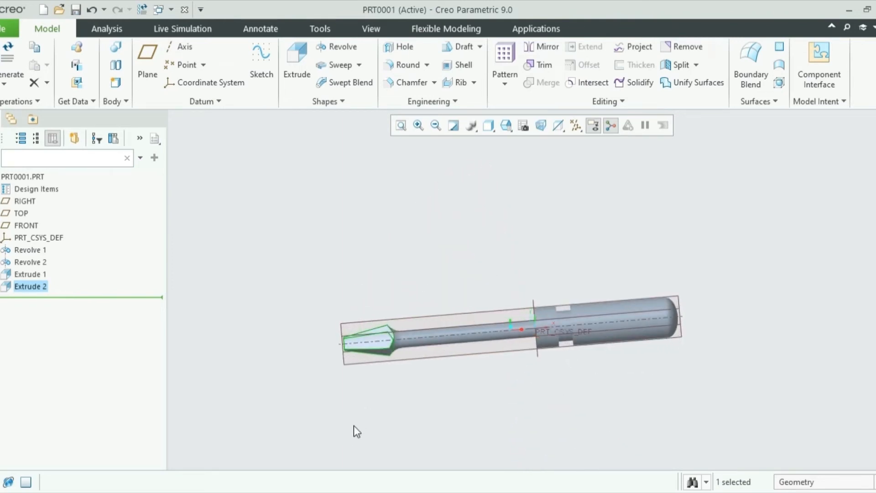
scroll(345, 349, "down", 5)
mouse_move(371, 377)
middle_mouse_down()
mouse_move(372, 397)
mouse_move(373, 389)
middle_mouse_up()
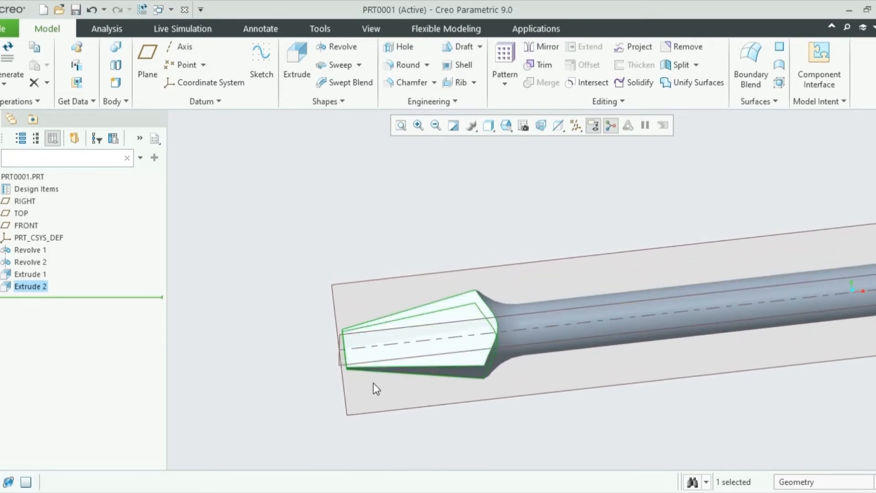
Step: Reopen the first extruded cut's sketch and try to set the angle between its two sloped lines to 13°, then undo it
left_click(33, 273)
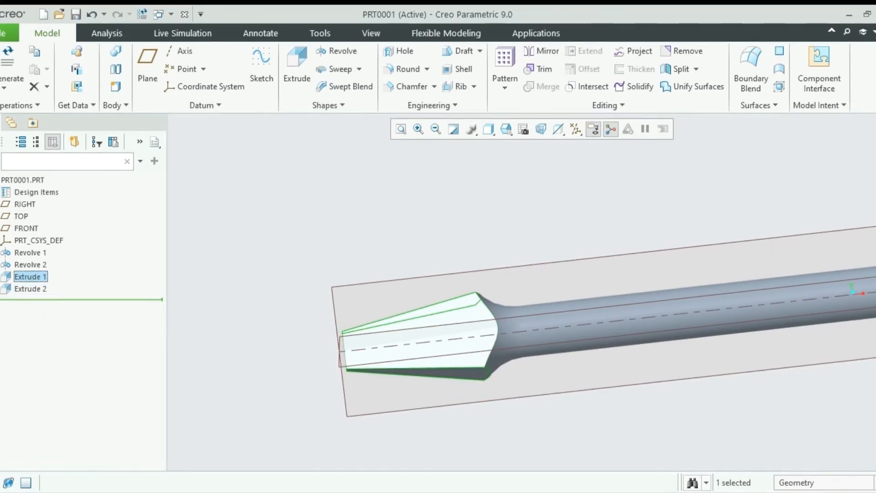
left_click(78, 199)
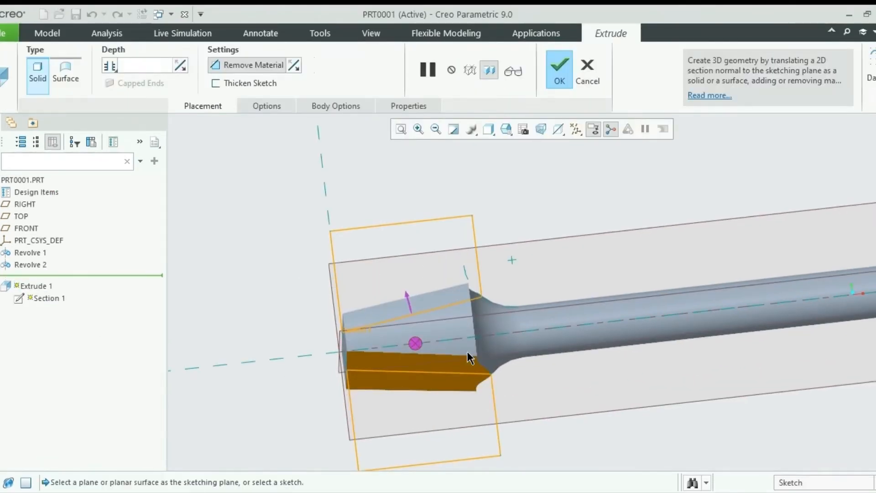
left_click(309, 157)
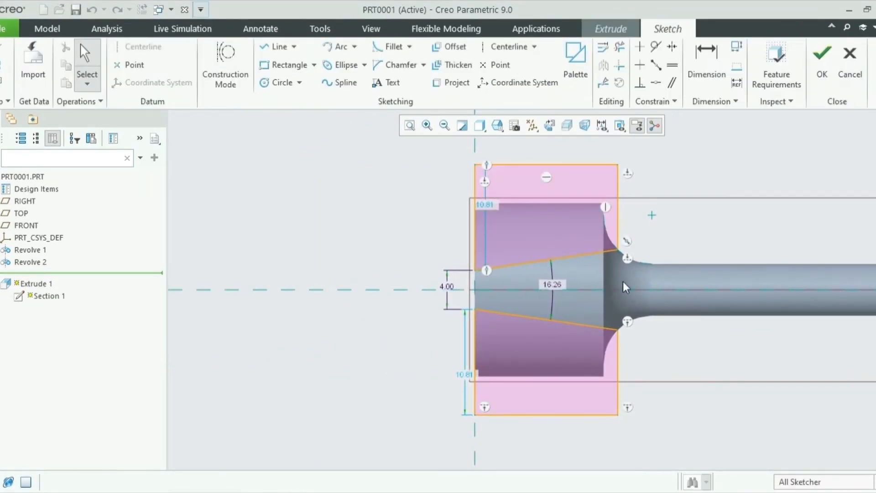
double_click(557, 288)
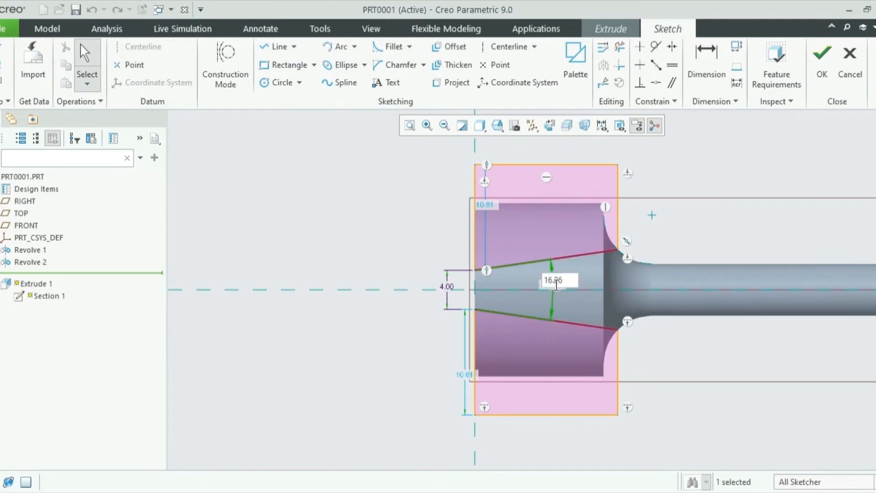
left_click_drag(565, 281, 537, 281)
type("13")
key("Return")
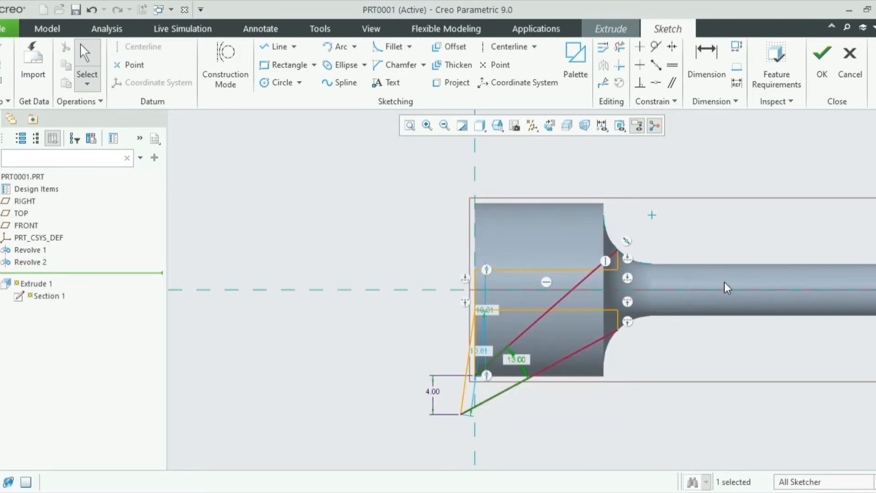
key("ctrl+z")
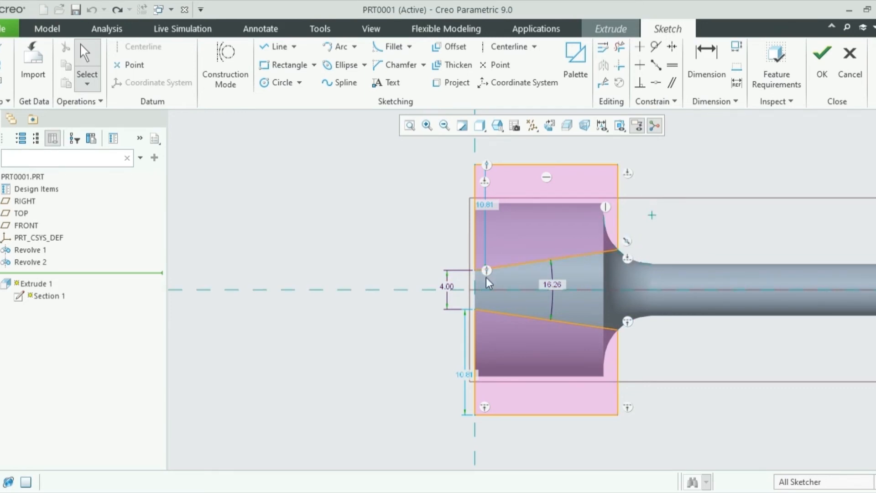
Step: Close the sketch and finish redefining the first extruded cut on the tip
scroll(323, 286, "up", 2)
scroll(325, 286, "up", 3)
scroll(329, 286, "down", 4)
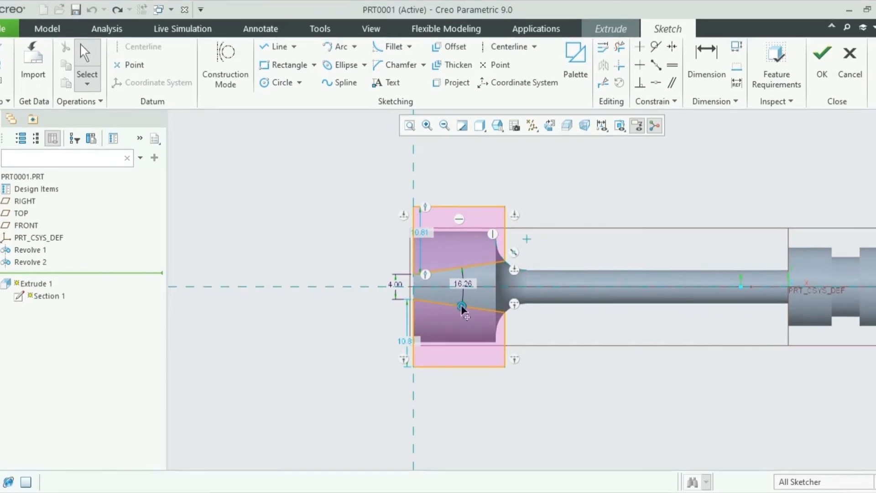
scroll(463, 292, "up", 3)
scroll(463, 290, "up", 1)
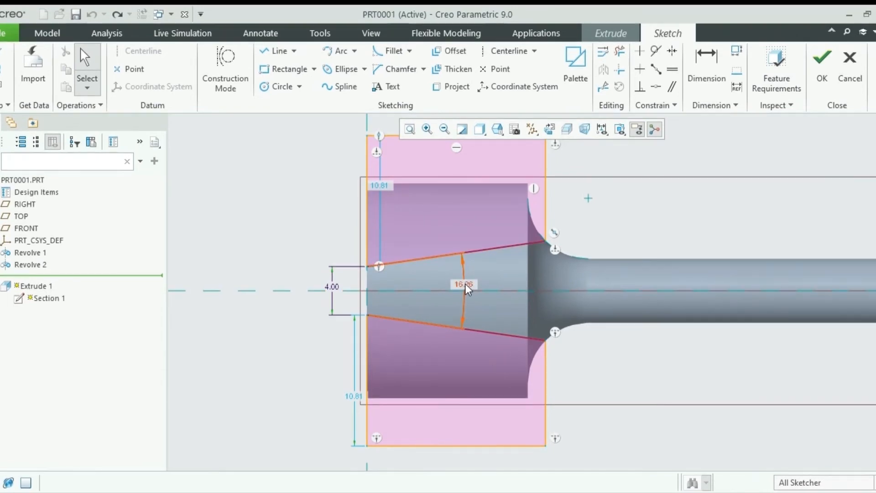
left_click(824, 66)
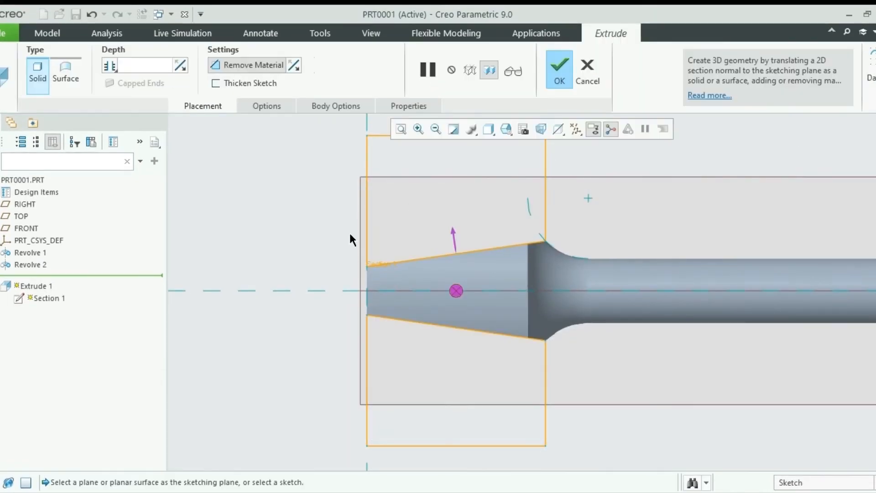
left_click(561, 70)
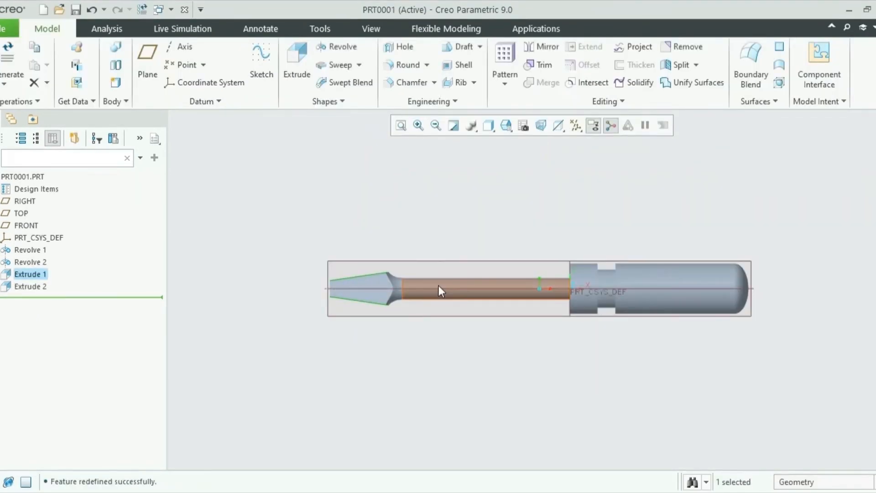
Step: Start a new extrude with its sketch on the RIGHT plane and orient the sketch to the 2D view
middle_click_drag(440, 289, 491, 313)
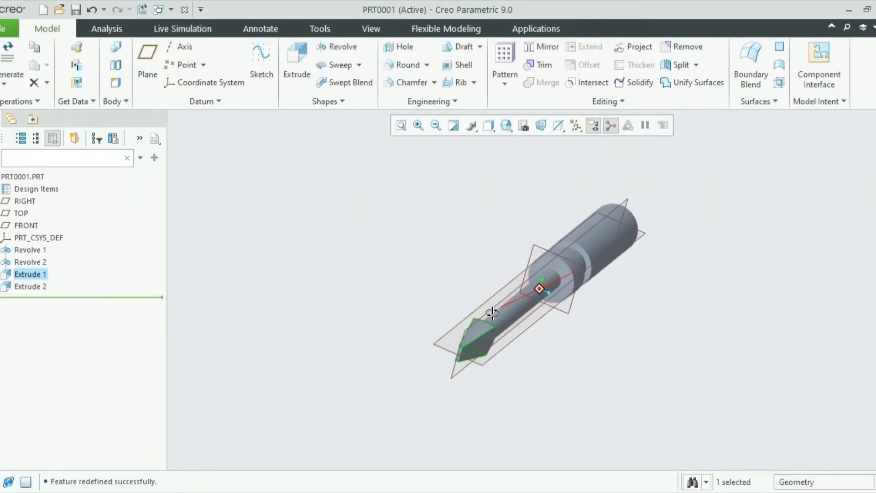
scroll(559, 296, "up", 5)
scroll(569, 300, "down", 5)
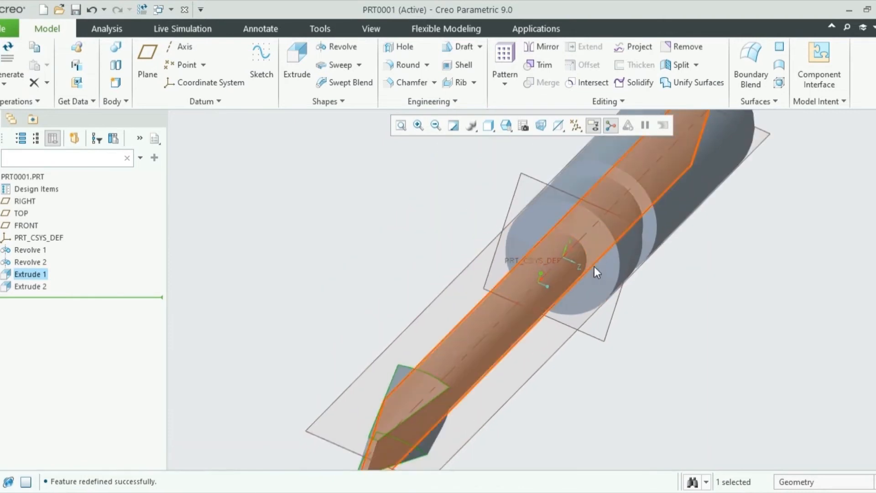
middle_click_drag(602, 290, 619, 270)
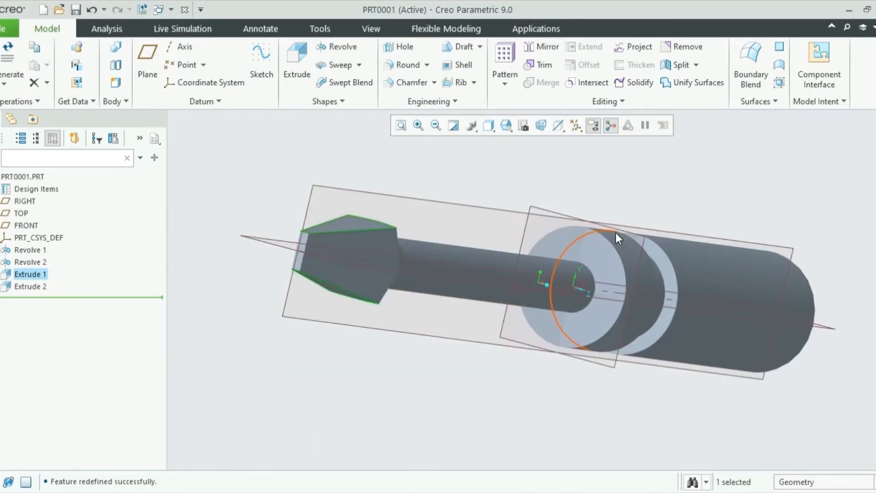
middle_click_drag(603, 262, 521, 294)
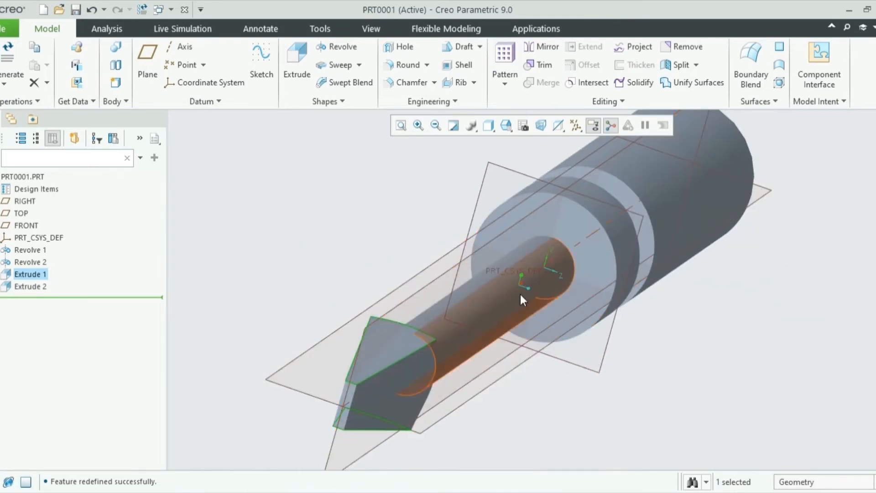
middle_click_drag(587, 199, 560, 237, "shift")
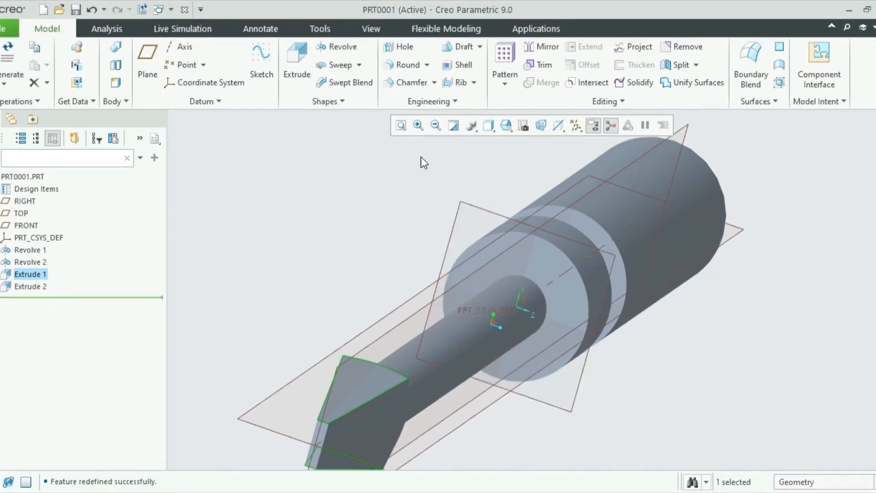
left_click(297, 64)
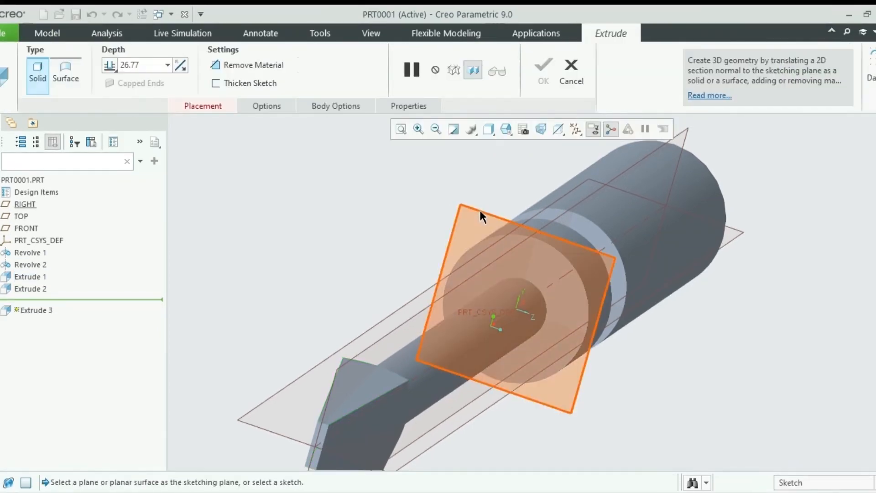
left_click(477, 211)
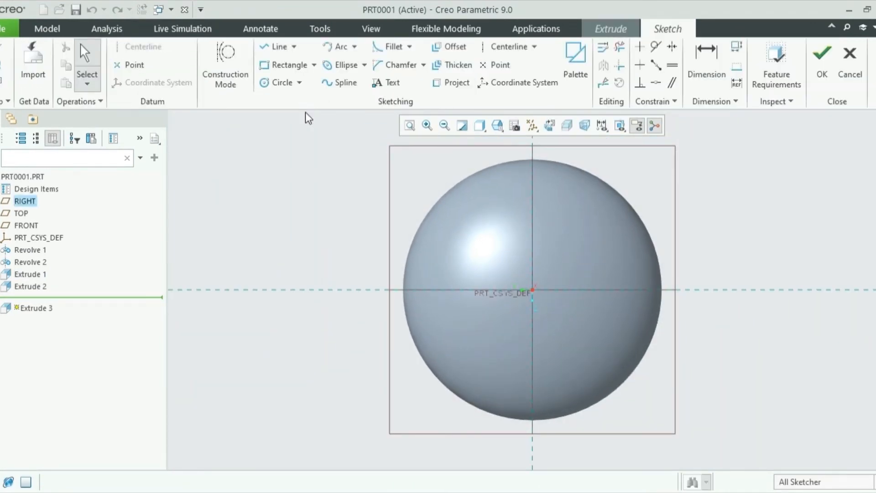
key("ctrl+d")
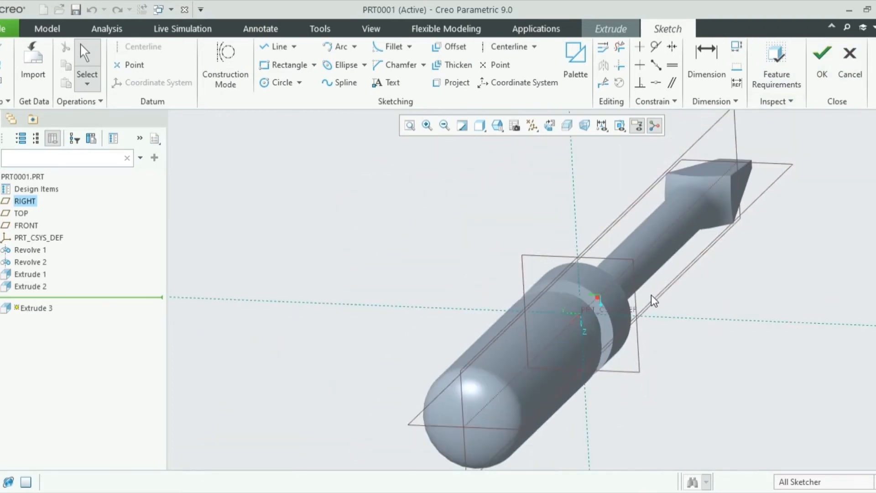
scroll(648, 300, "down", 3)
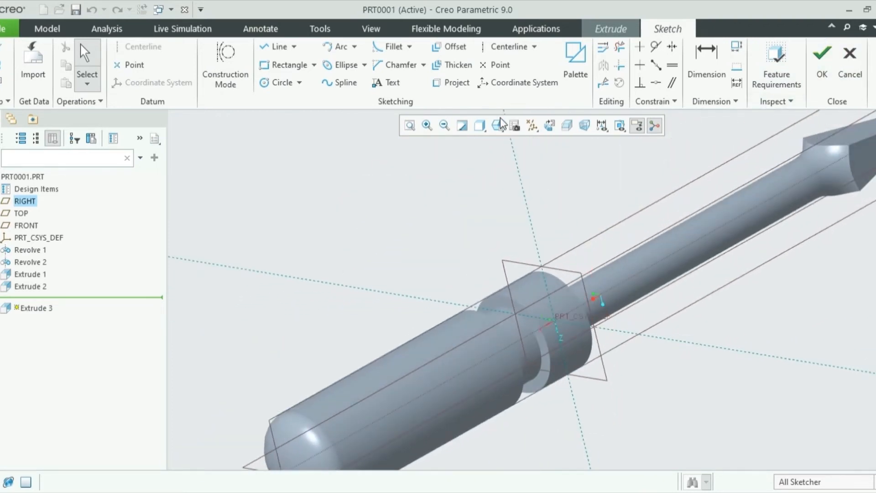
left_click(550, 127)
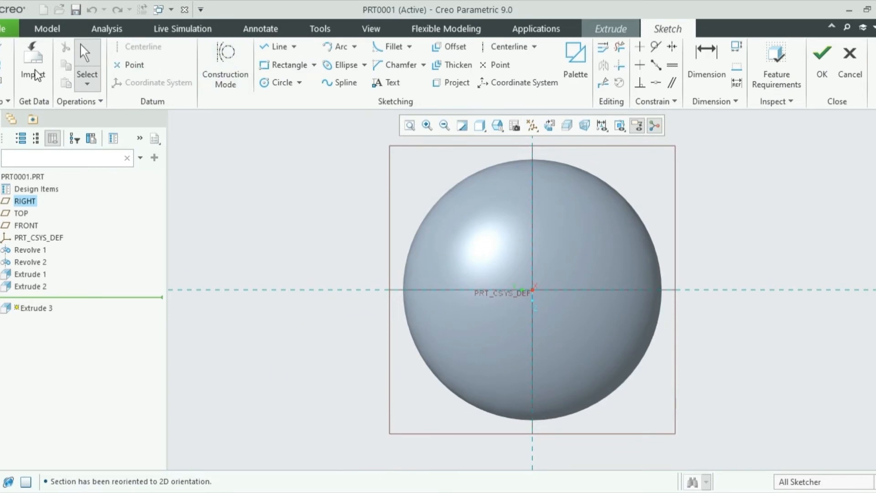
Step: Add the handle's outer circular edge as a sketch reference
left_click(2, 65)
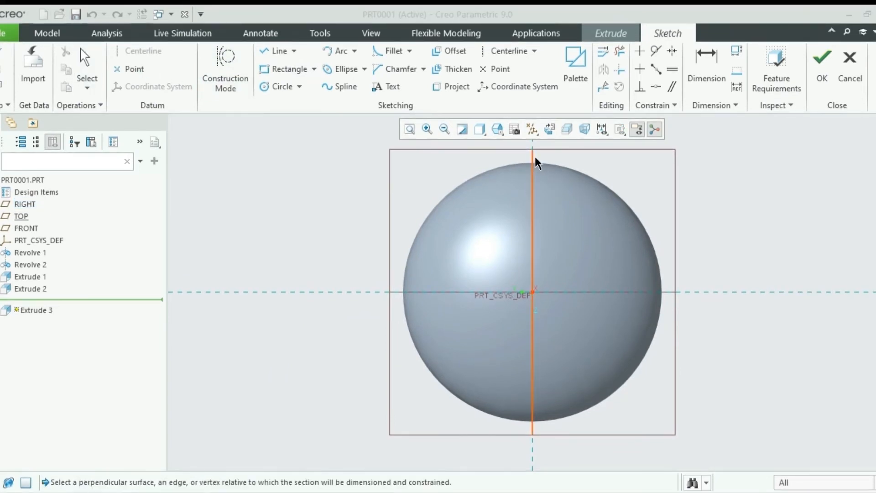
scroll(526, 239, "down", 2)
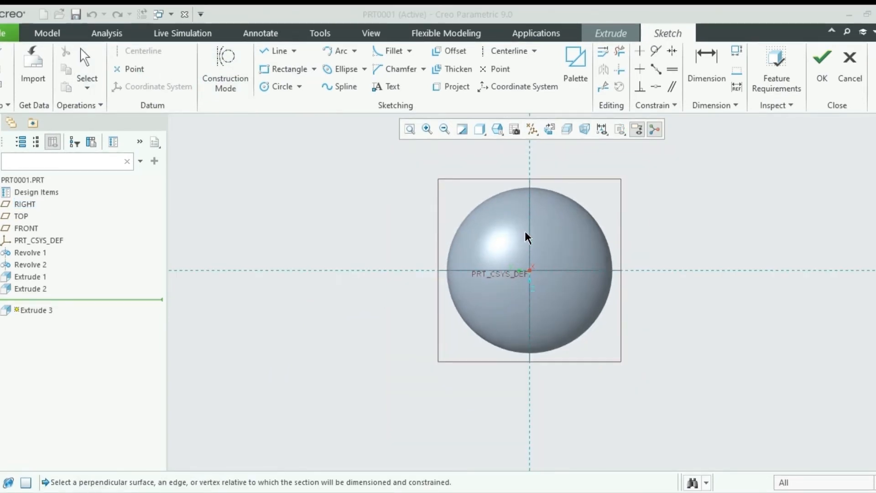
scroll(530, 186, "up", 4)
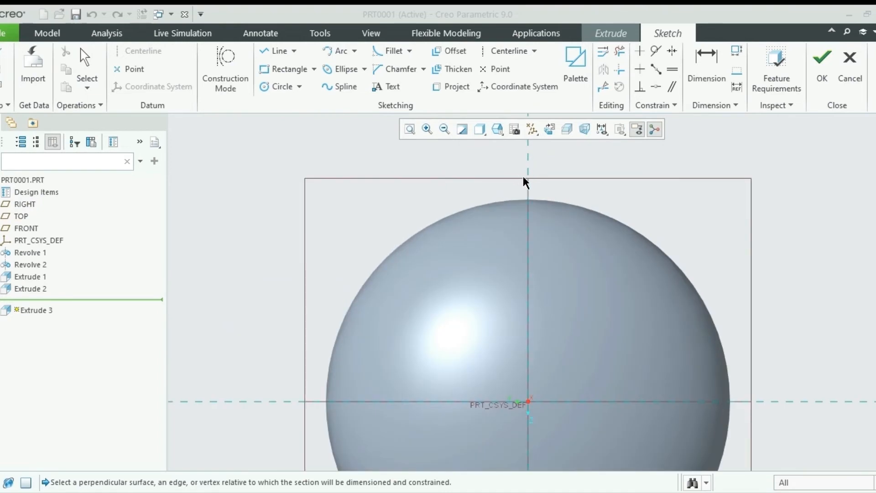
left_click(529, 189)
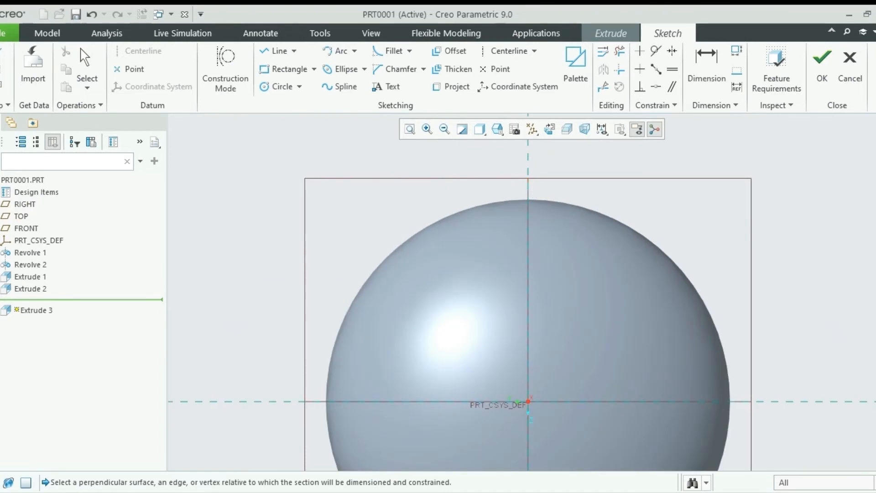
left_click(862, 212)
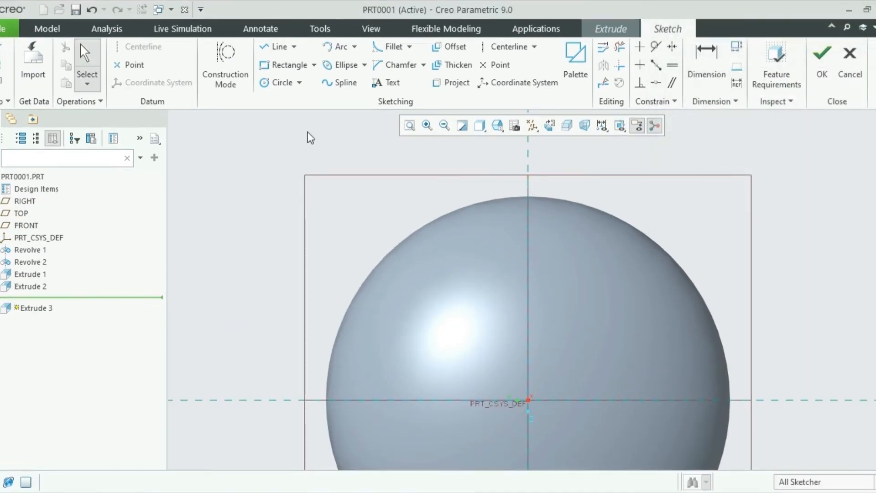
Step: Draw a circle centred where the vertical reference meets the handle's upper outer edge and set its diameter to 2
left_click(279, 87)
left_click(528, 198)
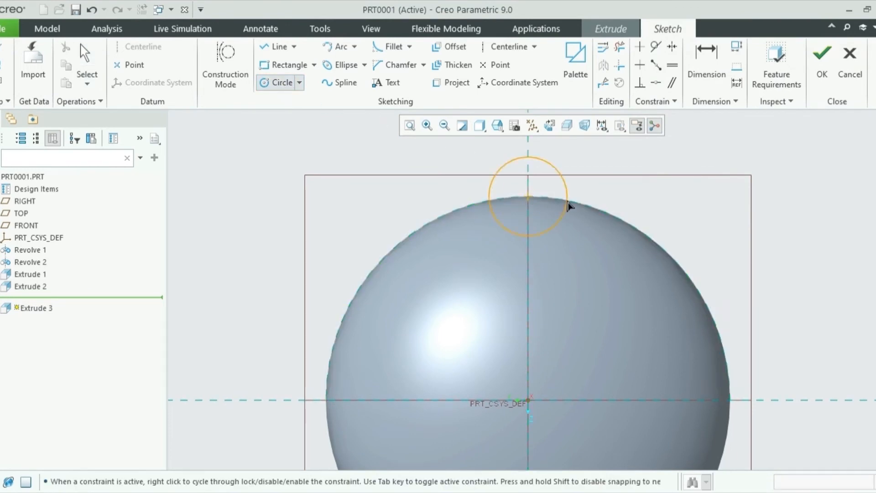
left_click(557, 206)
middle_click(597, 243)
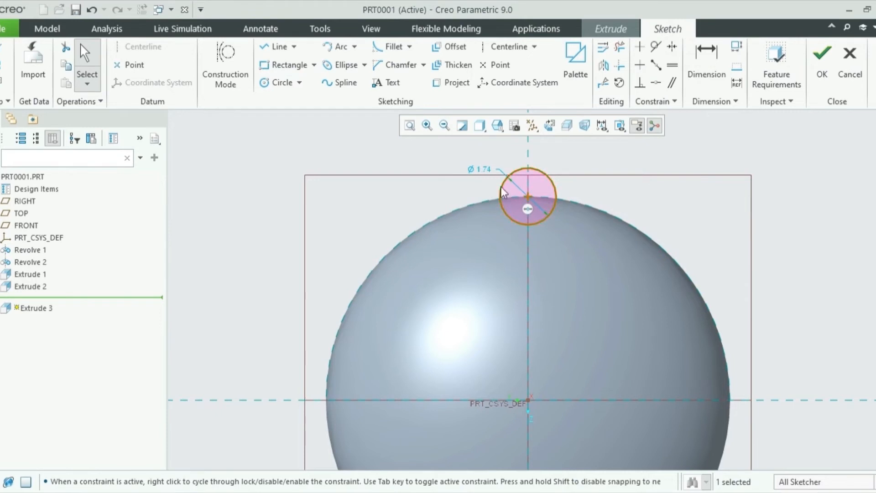
double_click(483, 169)
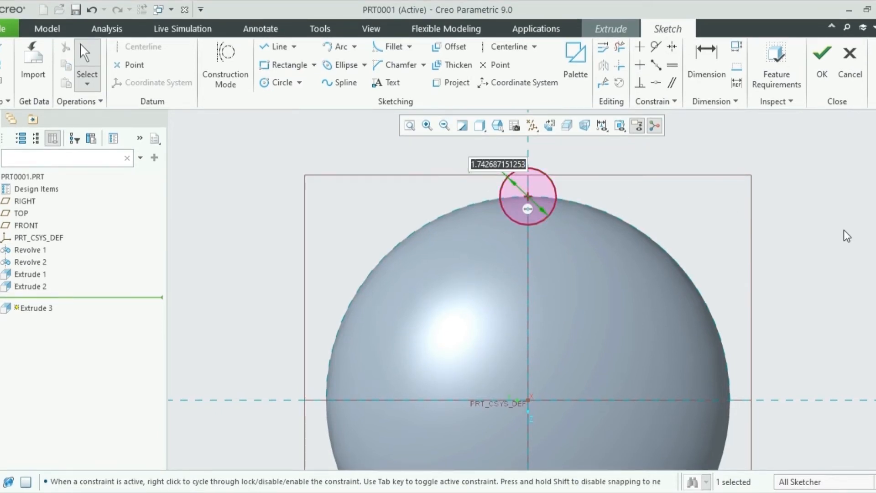
type("2")
key("Return")
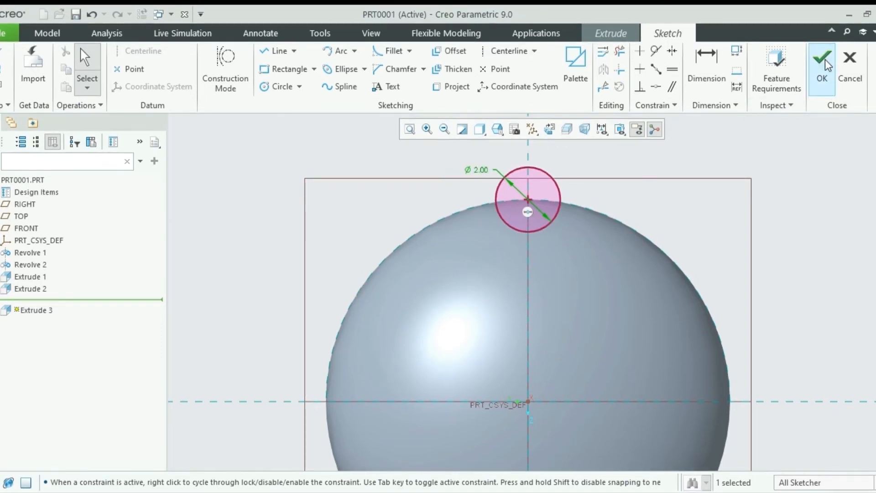
Step: Finish the circle sketch and set the extrusion depth to Through All, directed toward the rounded end of the handle
left_click(824, 64)
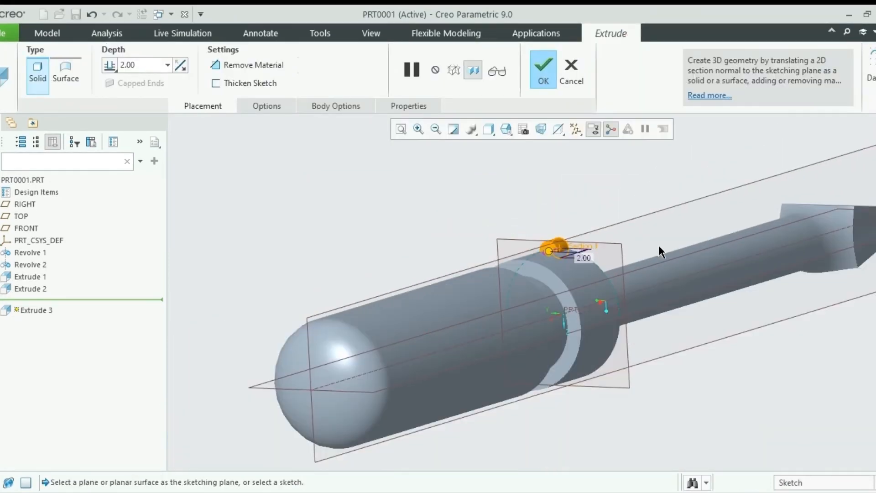
scroll(575, 250, "up", 3)
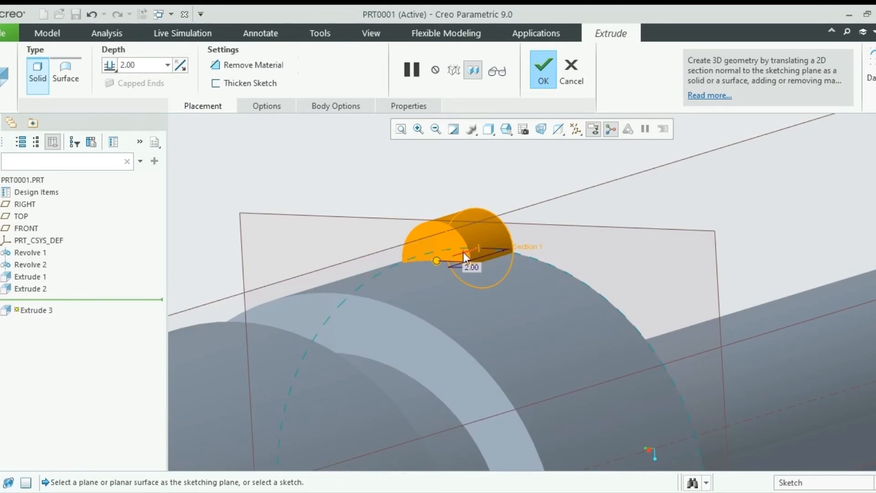
left_click(464, 252)
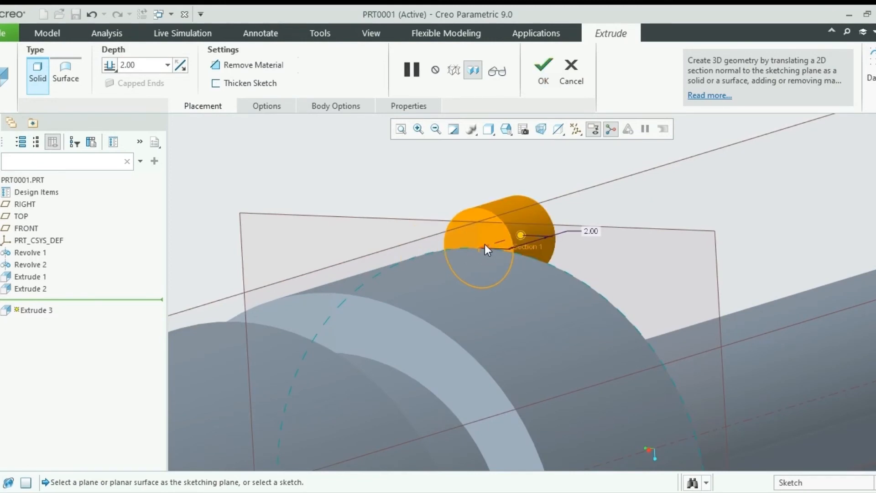
left_click(486, 245)
scroll(603, 234, "down", 3)
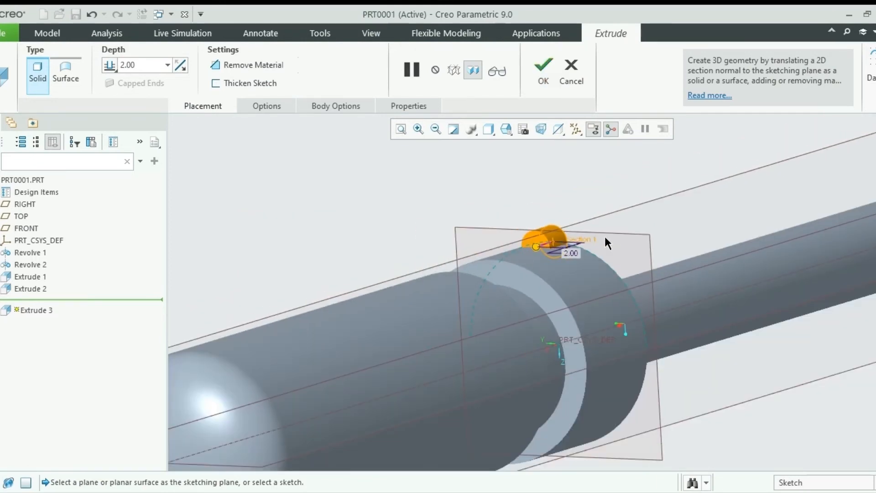
scroll(605, 235, "down", 3)
left_click(110, 67)
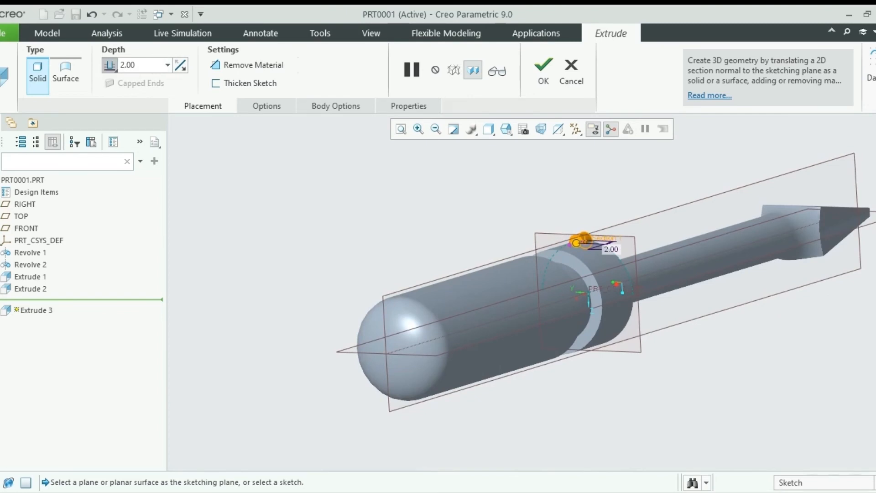
left_click(136, 127)
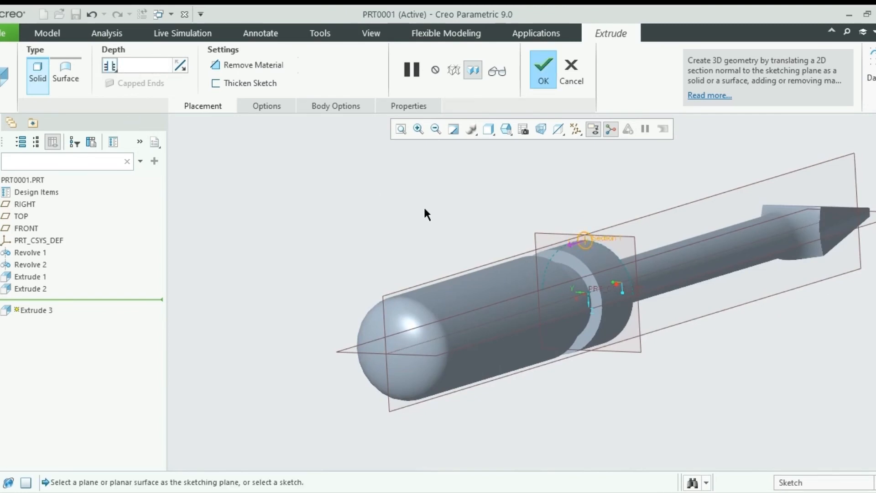
Step: Set the circular extrude to remove material and complete the groove along the handle's edge
left_click(249, 66)
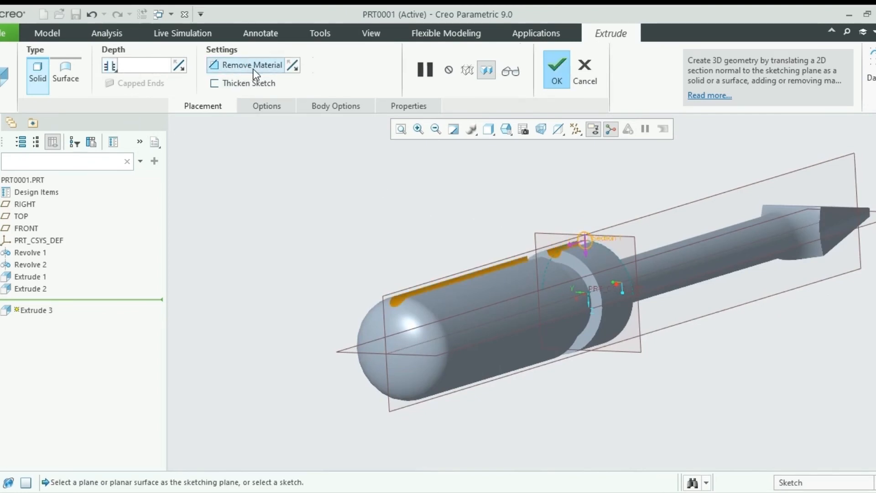
left_click(559, 67)
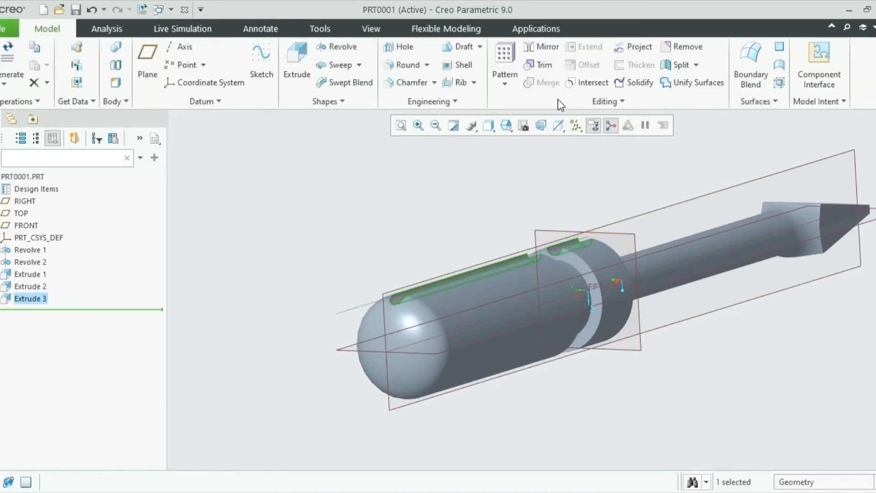
Step: Start a pattern of the groove cut, set its type to Axis, and pick the handle's central axis as the pattern centre
scroll(567, 269, "down", 2)
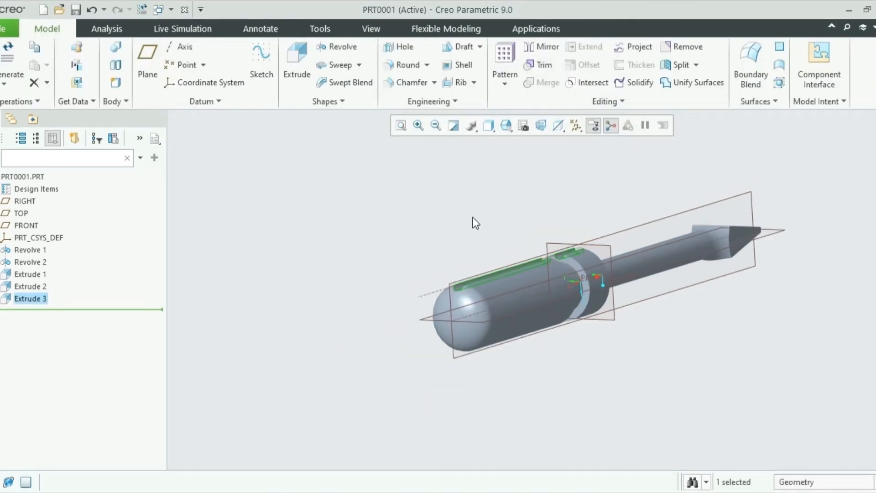
middle_click_drag(473, 218, 520, 274)
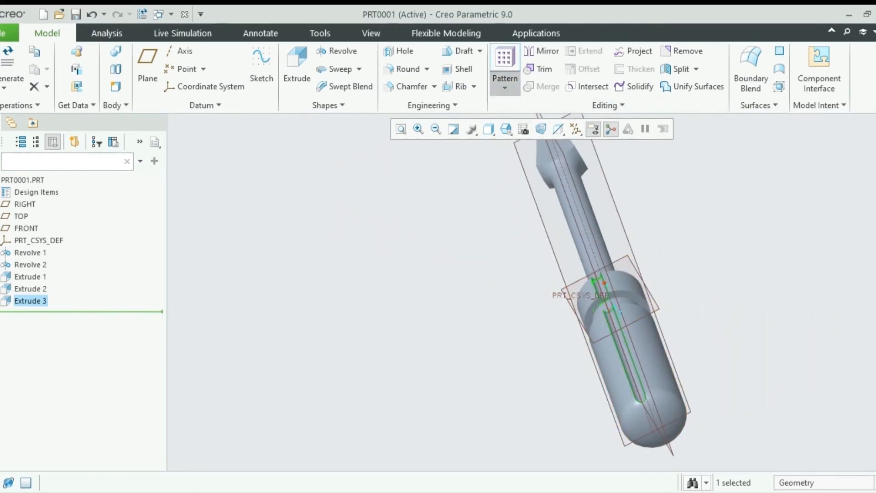
left_click(505, 64)
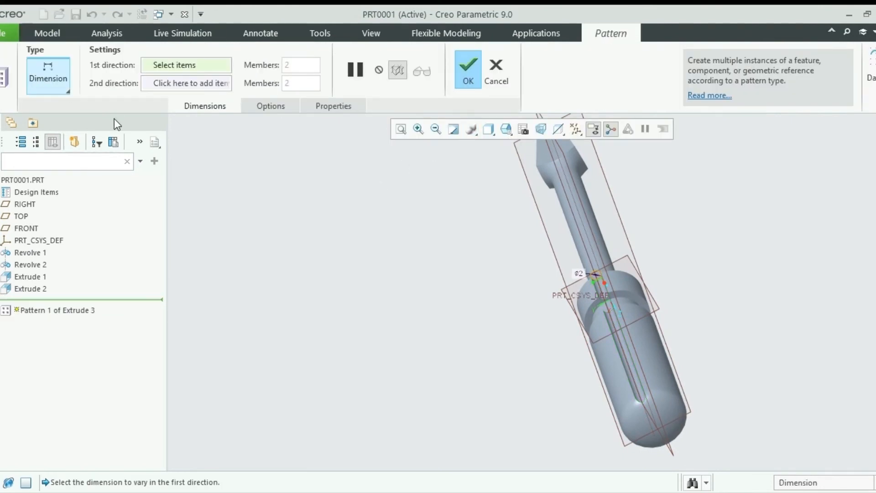
left_click(61, 130)
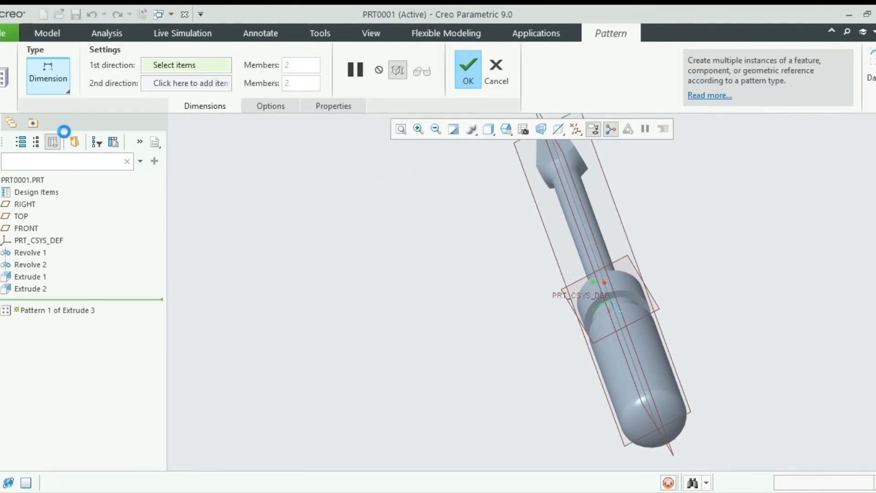
scroll(671, 357, "down", 4)
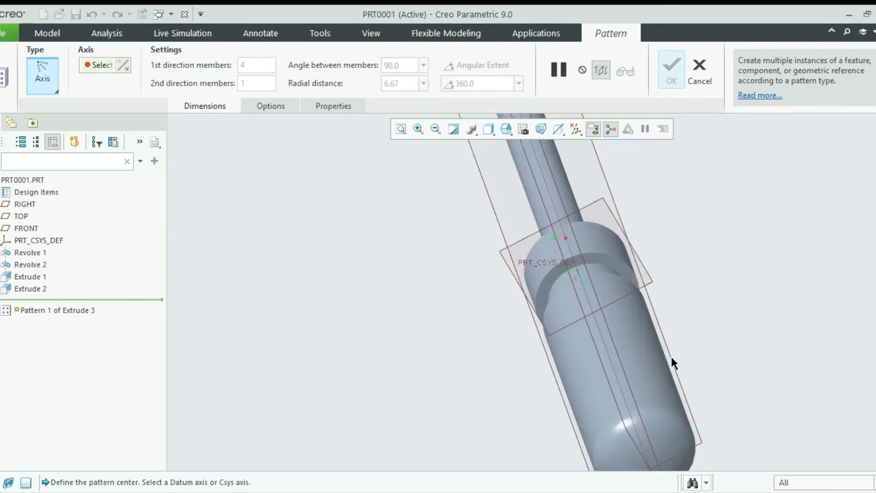
scroll(636, 358, "up", 4)
middle_click_drag(609, 312, 680, 289)
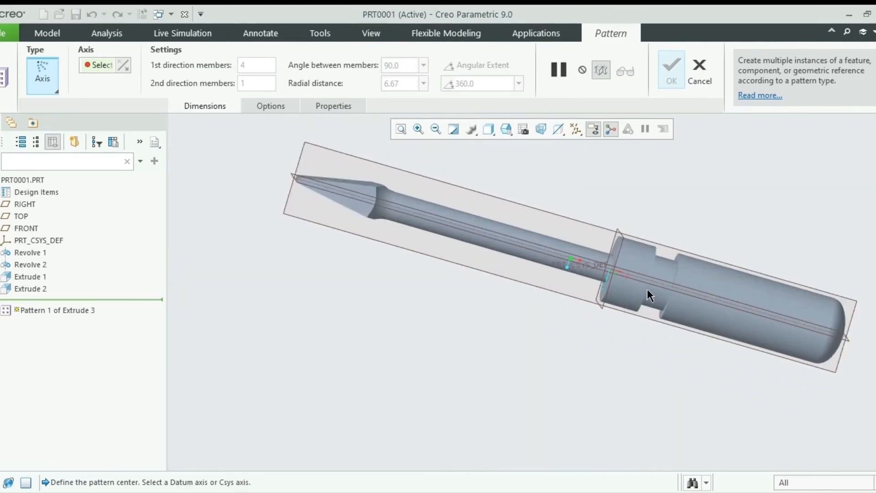
scroll(648, 289, "down", 6)
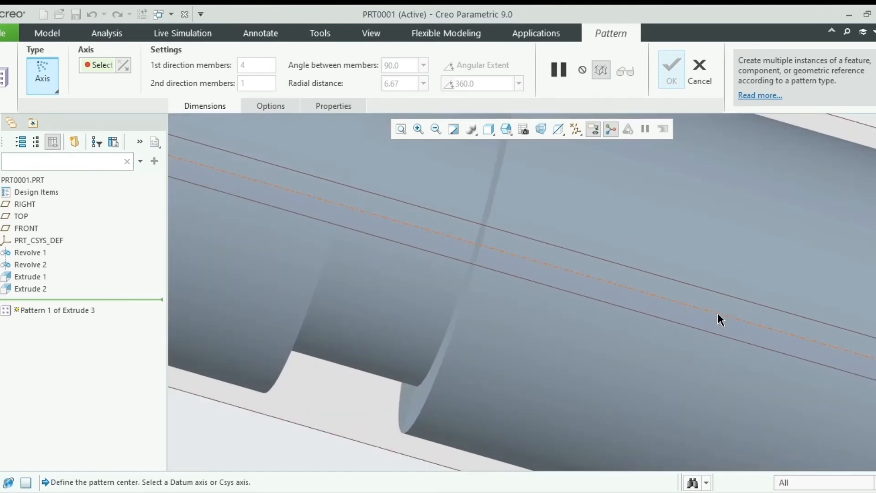
left_click(718, 314)
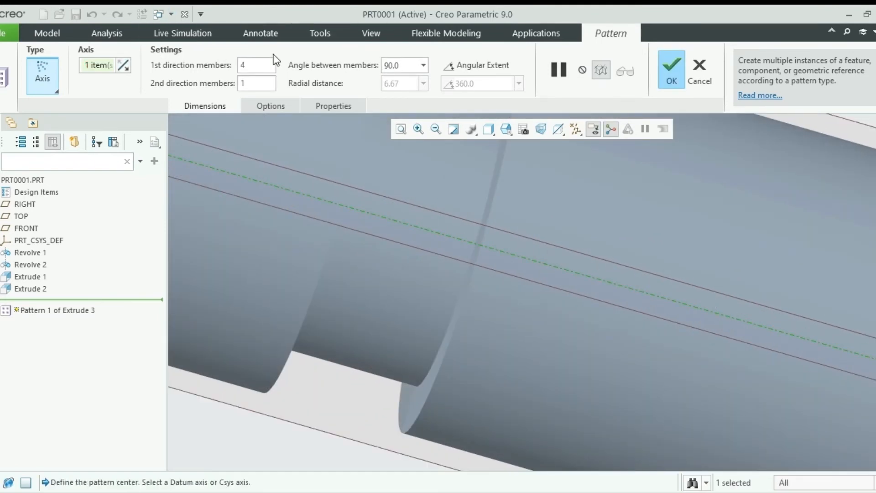
Step: Set the angle between the pattern members to 3
left_click(411, 65)
type("3")
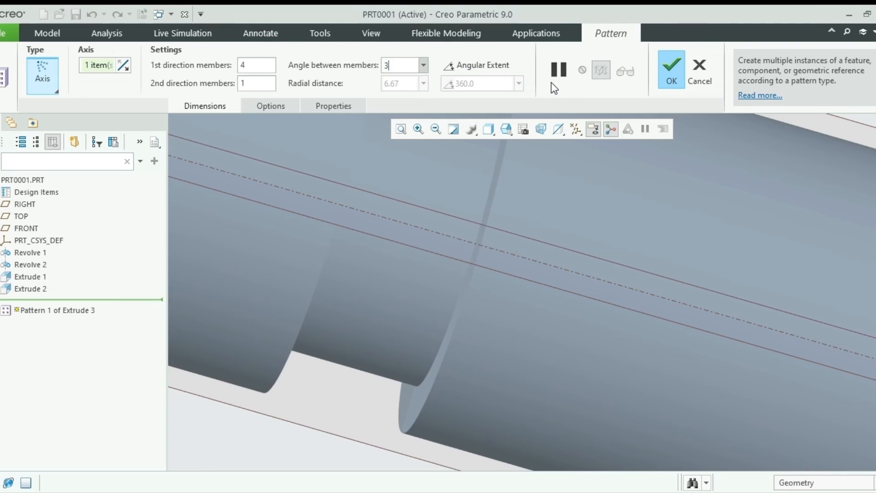
key("Return")
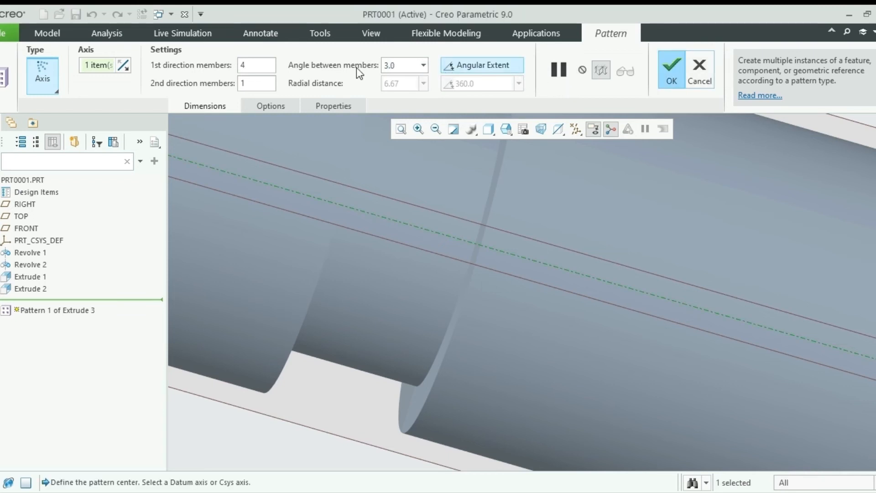
left_click(424, 65)
Step: Distribute 8 groove members over a 360 angular extent and complete the axis pattern
left_click(471, 65)
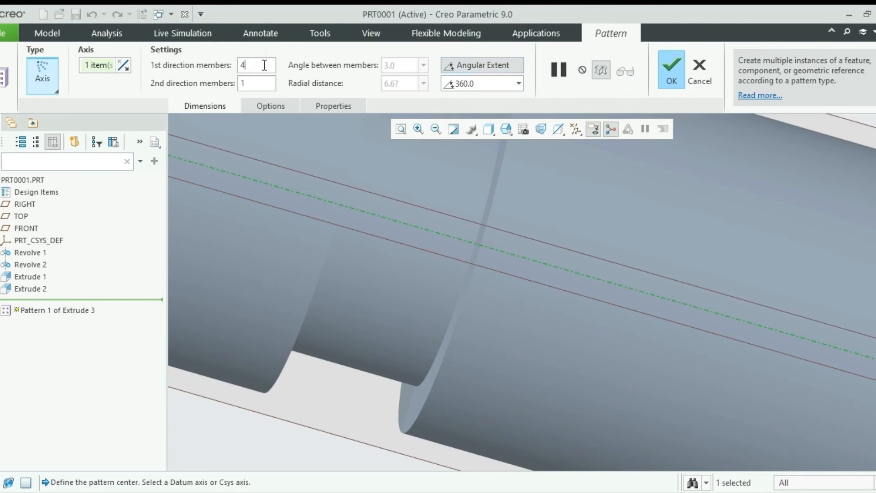
key("BackSpace")
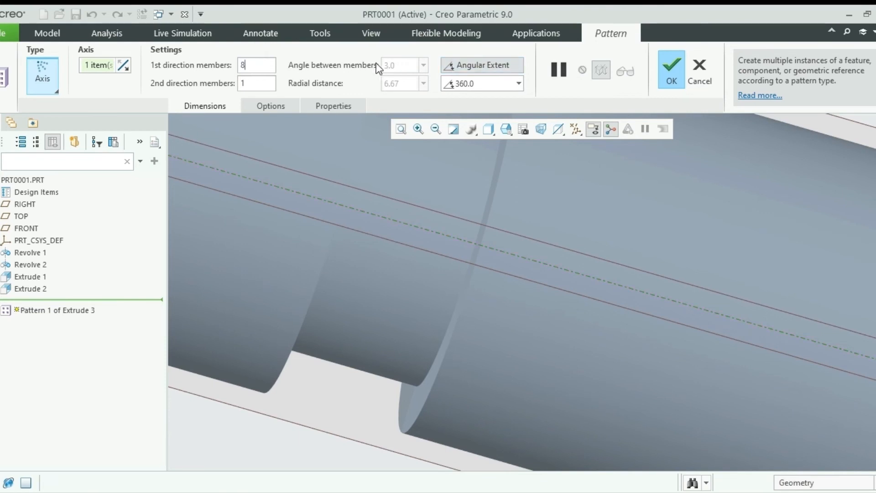
key("Return")
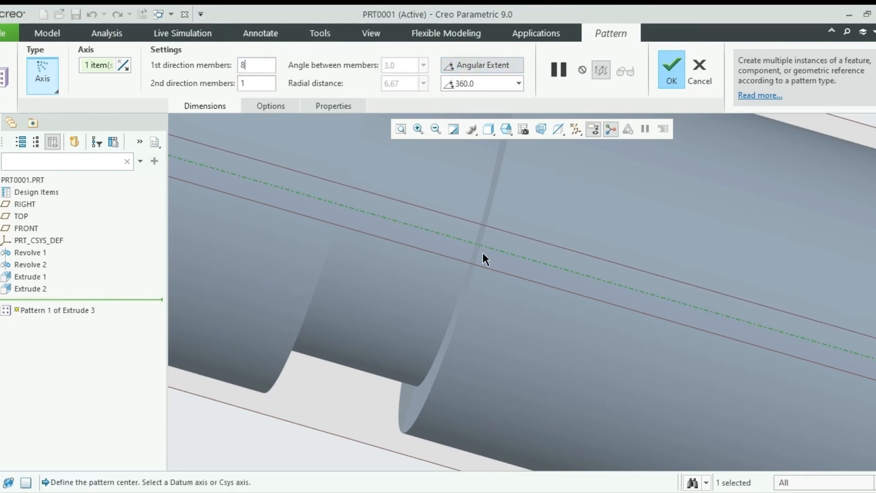
scroll(483, 260, "down", 5)
middle_click_drag(650, 312, 593, 296)
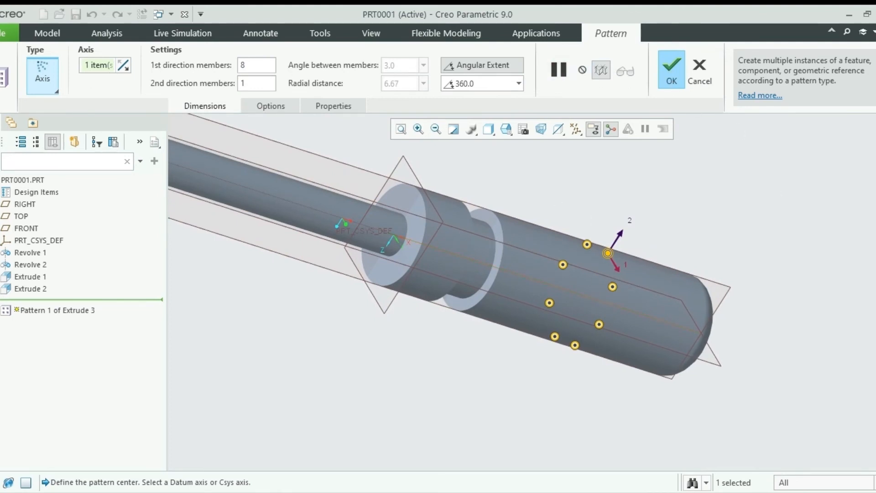
left_click(667, 65)
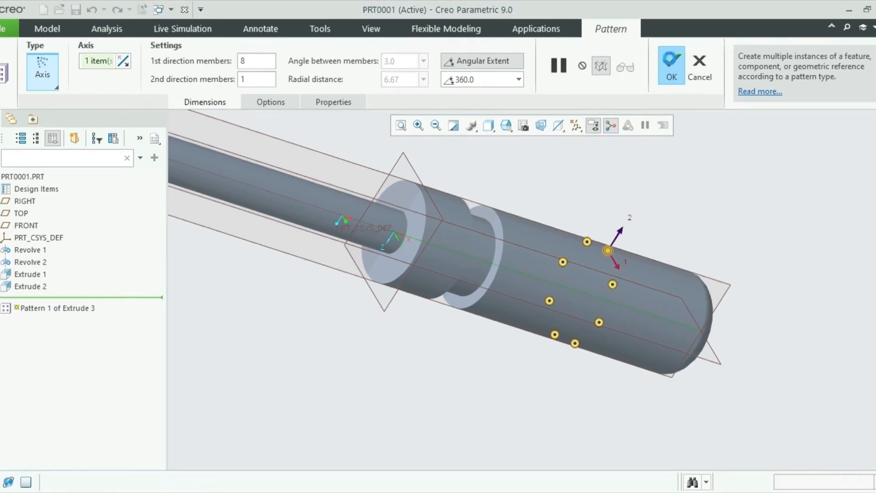
Step: Start a Round and select two adjacent outer edge segments on the handle collar's shank-side face
middle_click_drag(648, 219, 638, 189)
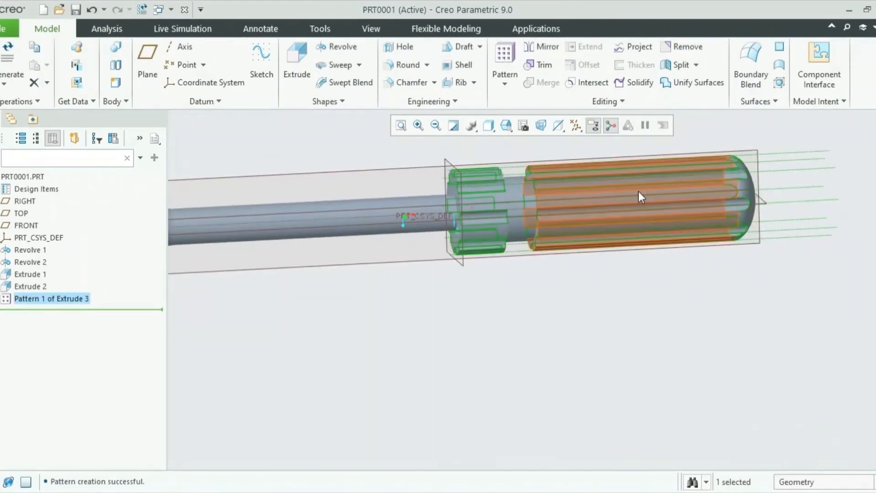
scroll(532, 188, "down", 2)
scroll(523, 189, "up", 5)
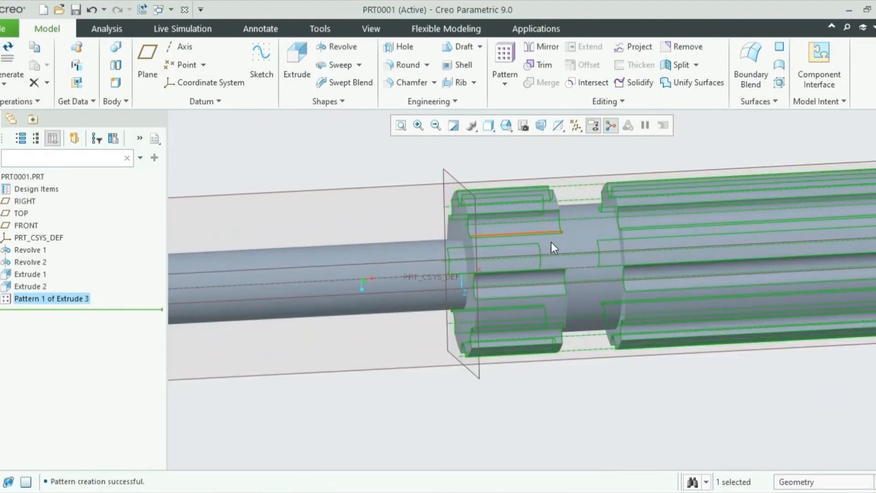
middle_click_drag(518, 249, 603, 251)
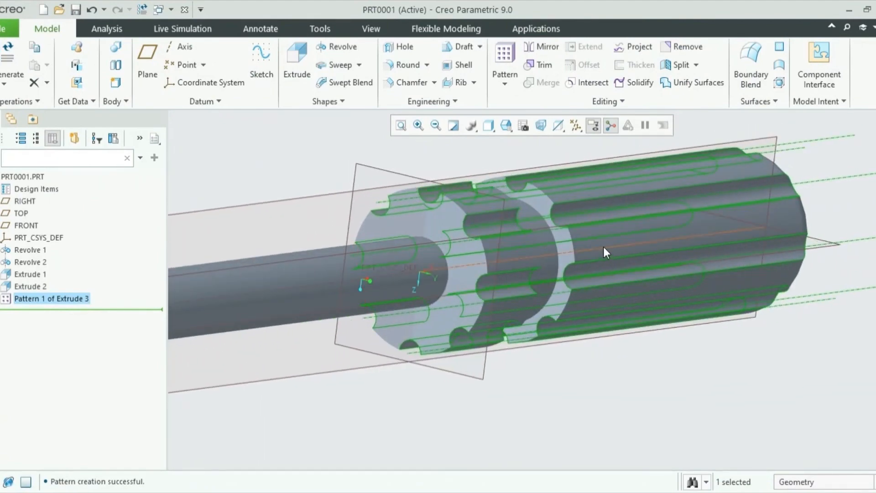
left_click(409, 65)
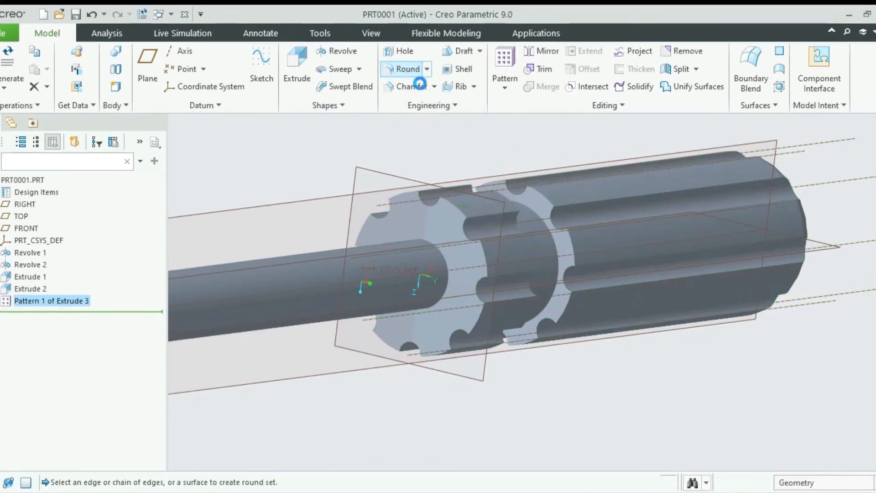
left_click(462, 216)
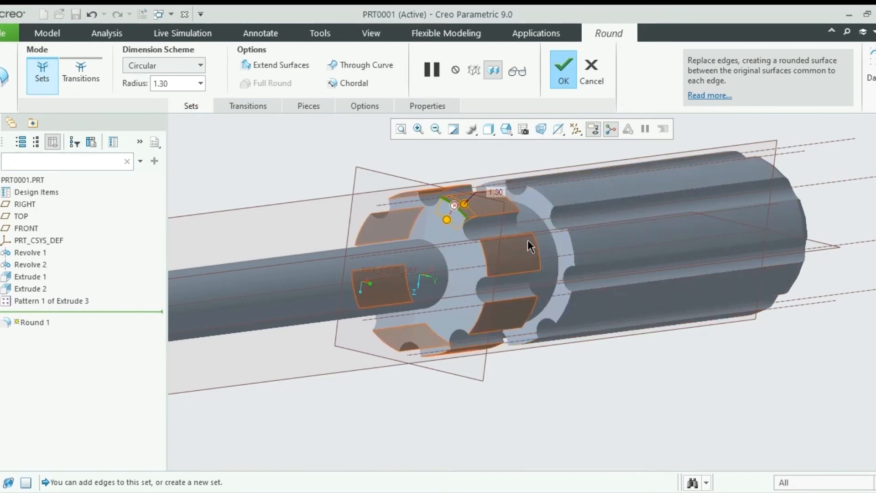
scroll(590, 234, "up", 2)
scroll(492, 237, "down", 3)
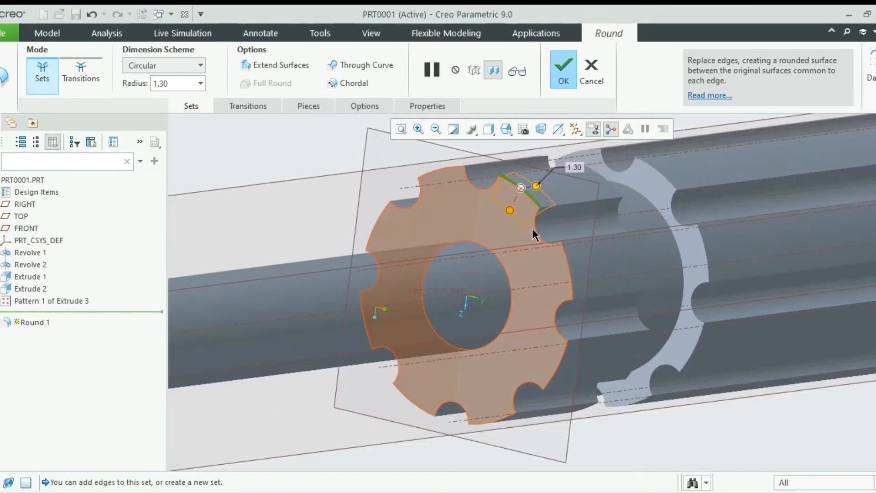
scroll(551, 269, "up", 3)
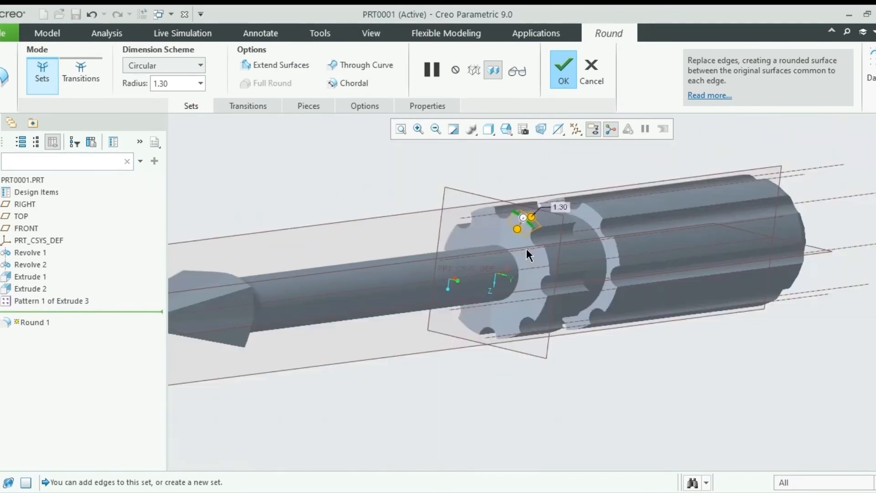
left_click(549, 263)
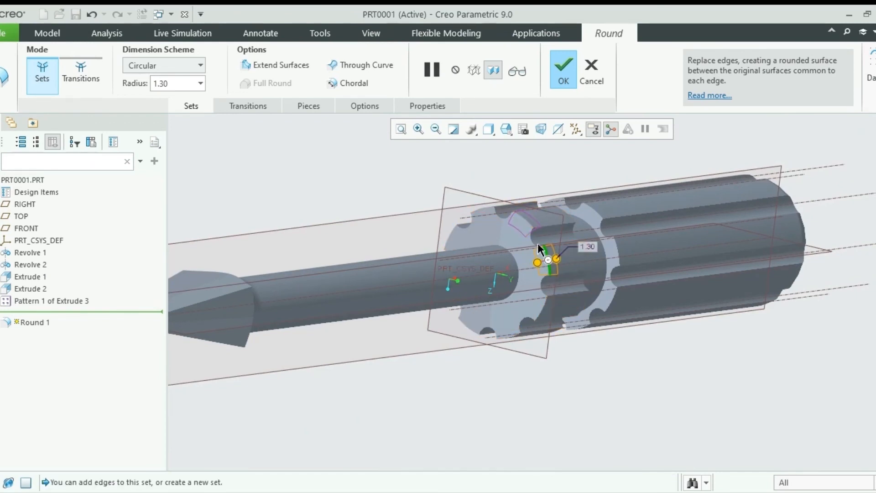
Step: Add the next outer edge segments around the collar's shank-side face to the round, leaving only the one on the far side
scroll(546, 318, "down", 3)
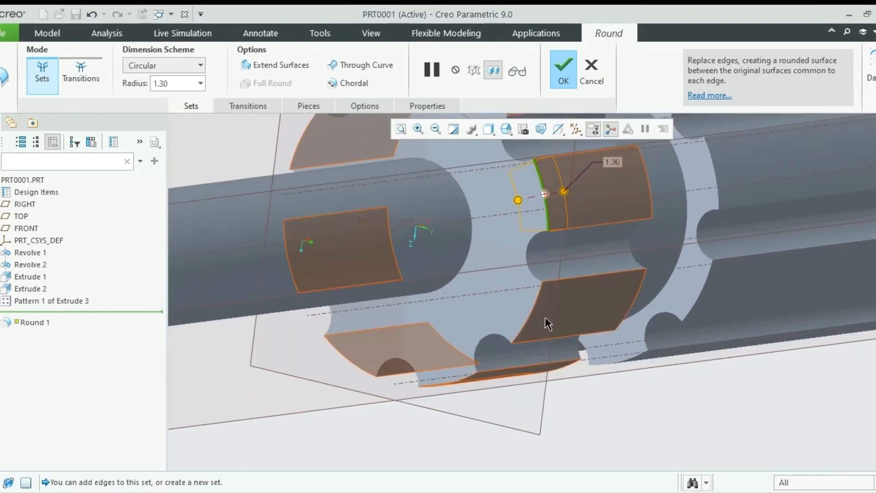
middle_click_drag(535, 310, 524, 355)
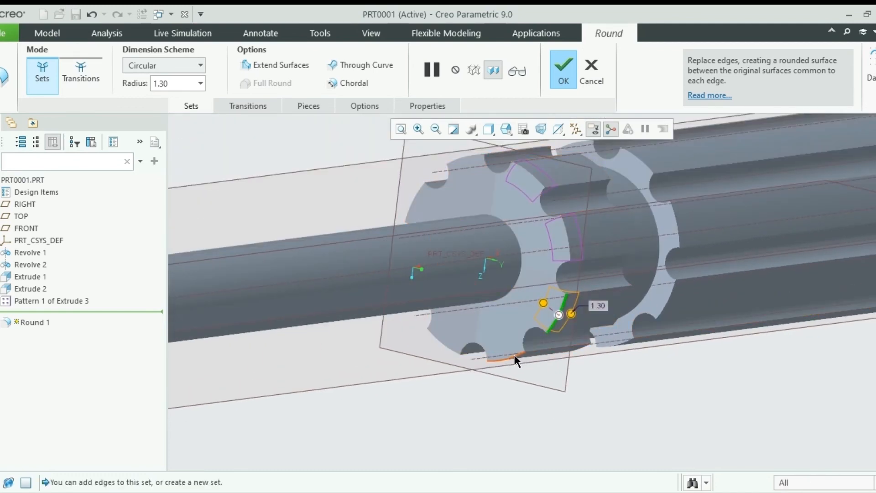
left_click(515, 356)
left_click(445, 350)
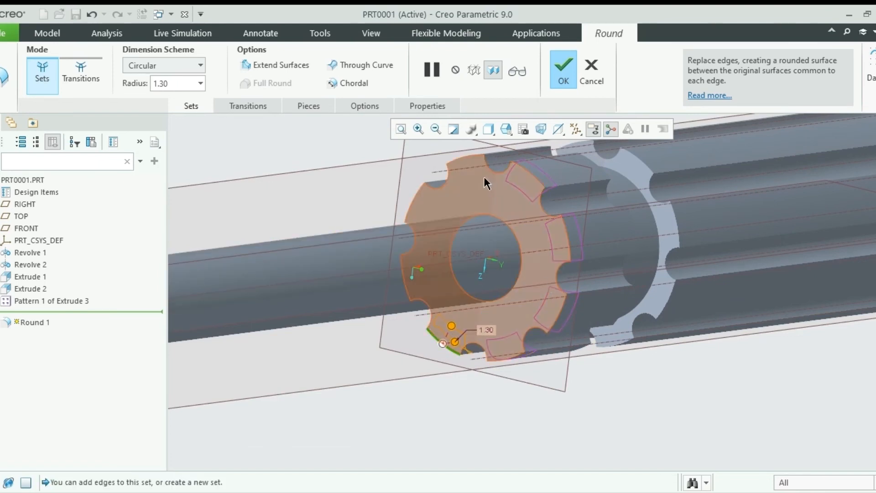
left_click(445, 163)
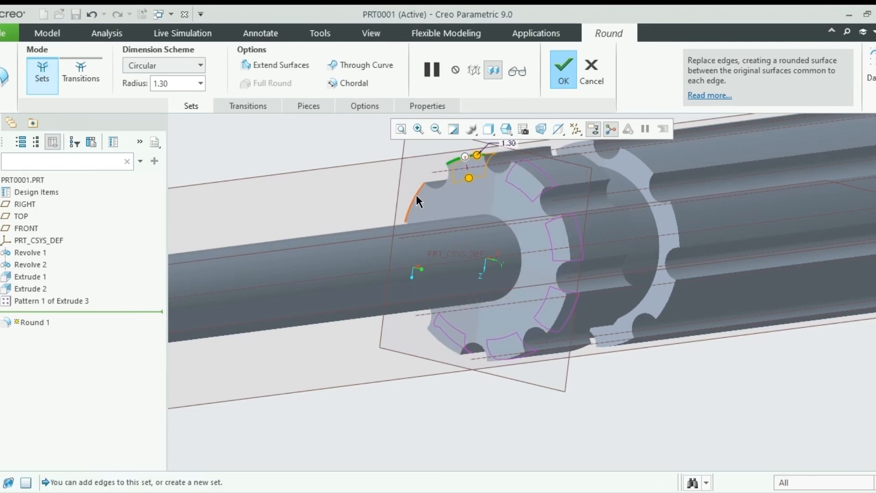
left_click(416, 196)
Step: Add the remaining far-side edge segment of the collar to the round and set its radius to 2
middle_click_drag(476, 245, 520, 274)
scroll(507, 242, "down", 3)
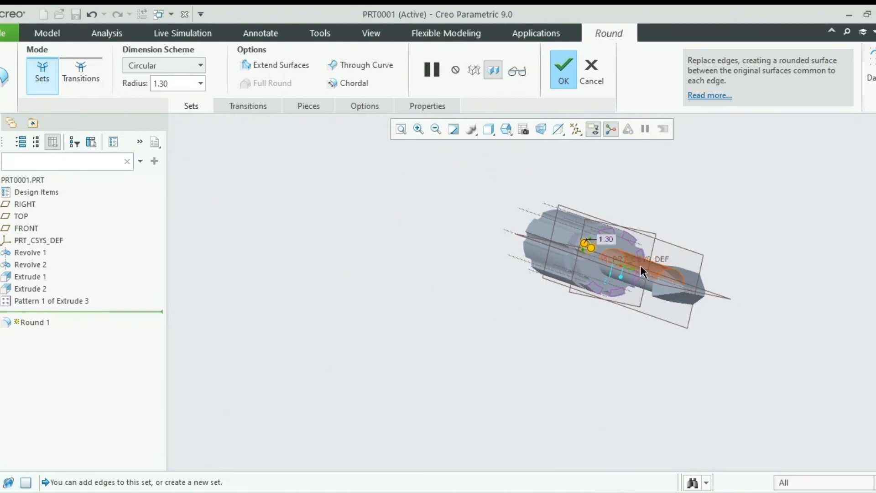
scroll(520, 274, "up", 4)
scroll(521, 273, "up", 3)
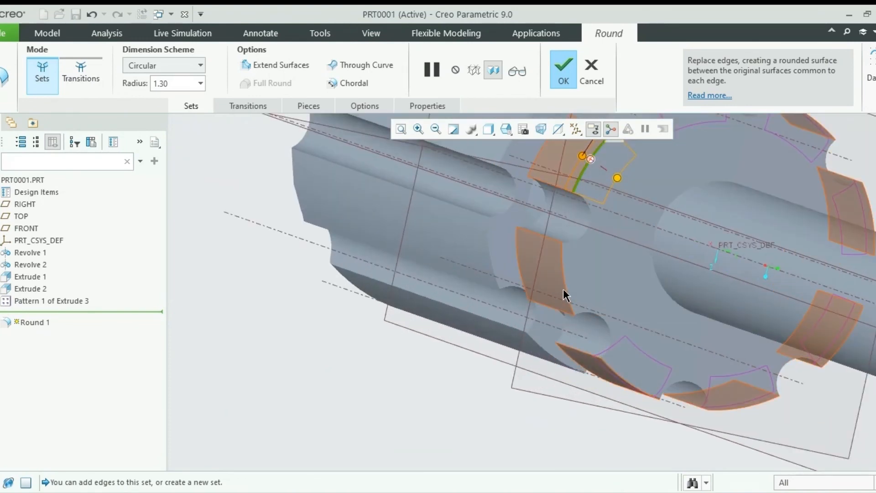
left_click(565, 283)
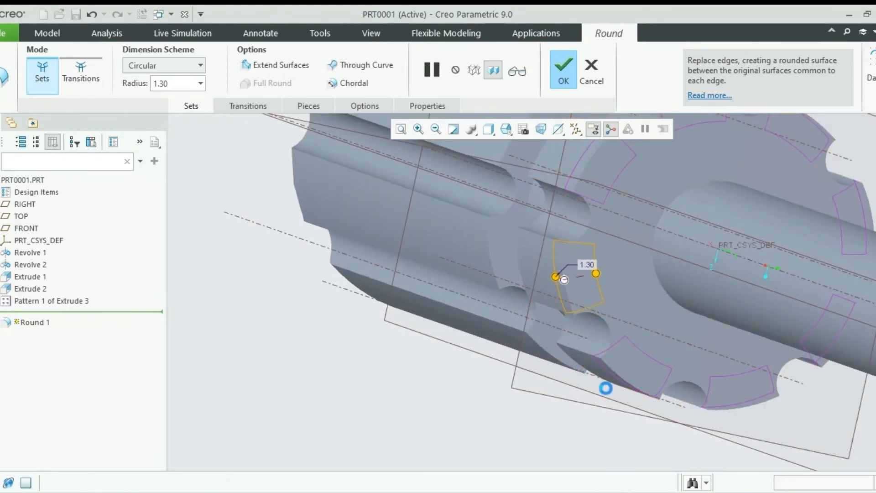
scroll(555, 324, "down", 4)
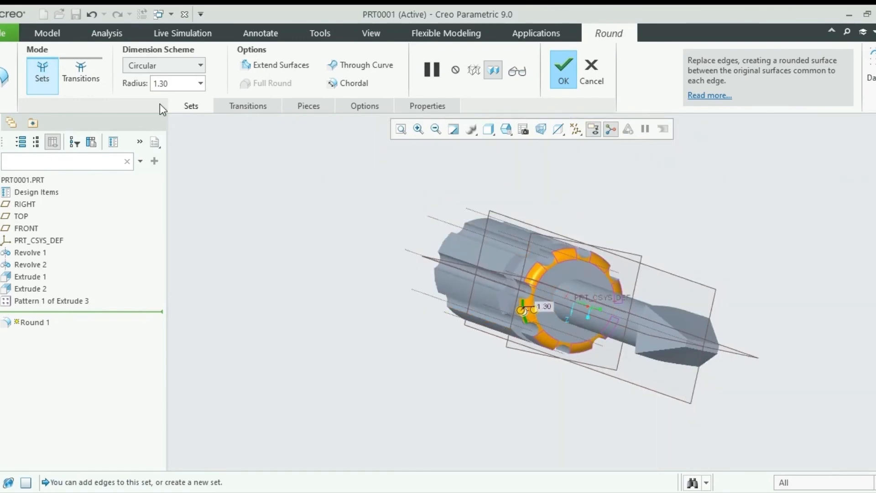
left_click(165, 83)
type("2")
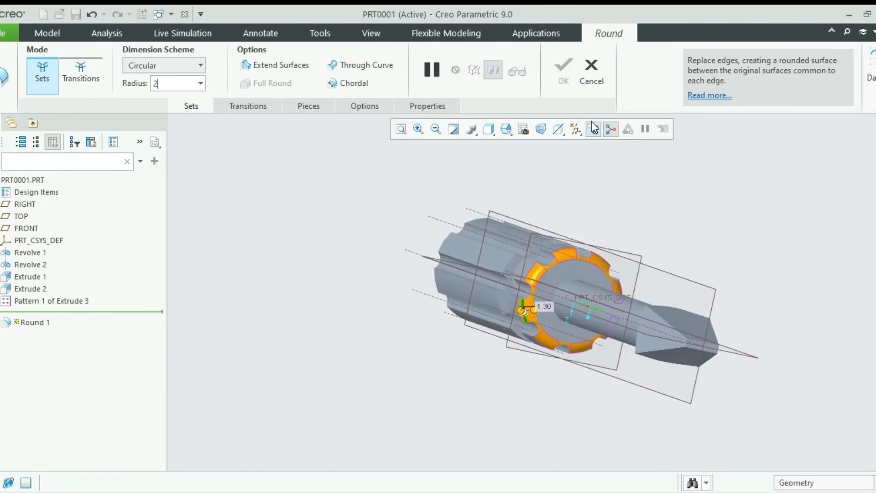
key("Return")
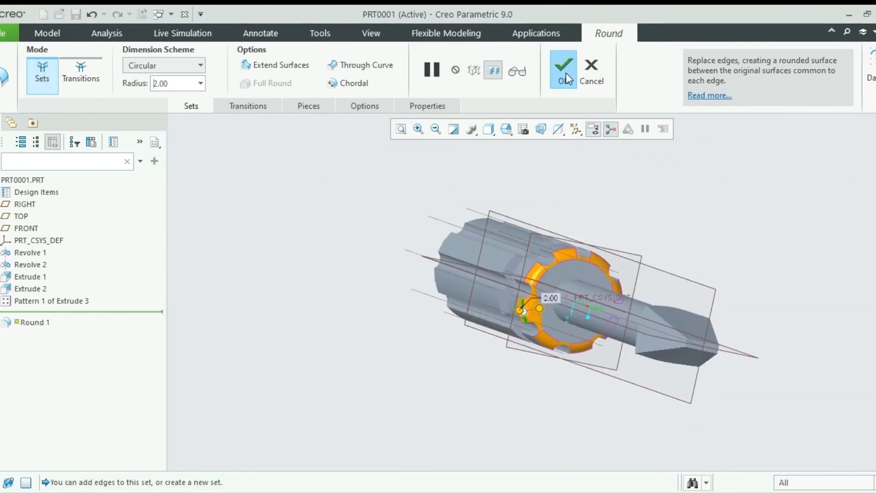
Step: Complete the round on the collar's shank-side edges and hide the datum planes and axes
middle_click(706, 266)
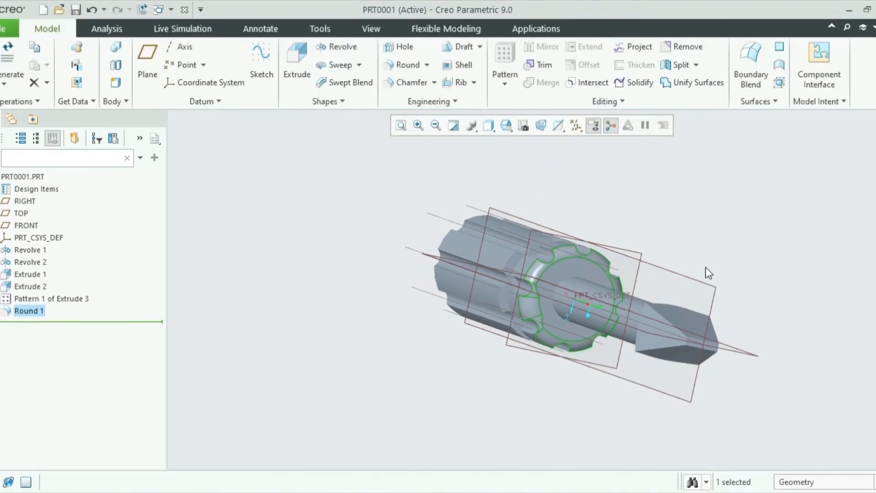
middle_click_drag(705, 260, 647, 261)
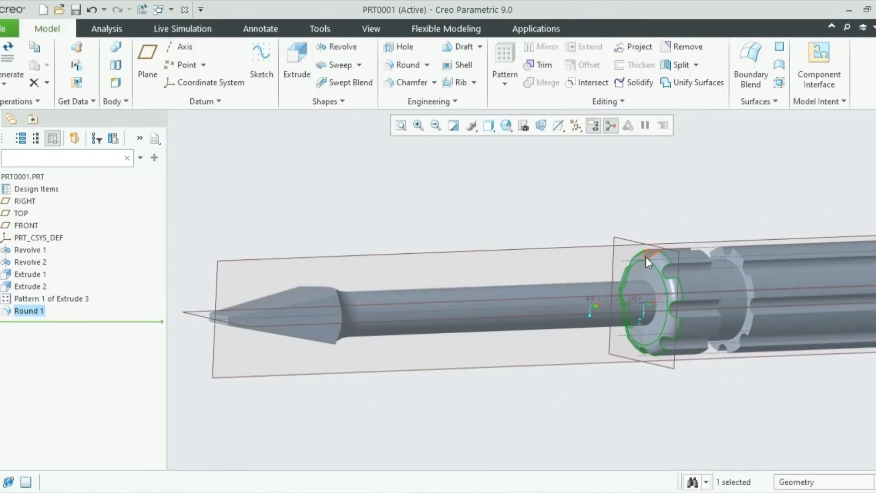
scroll(778, 284, "down", 3)
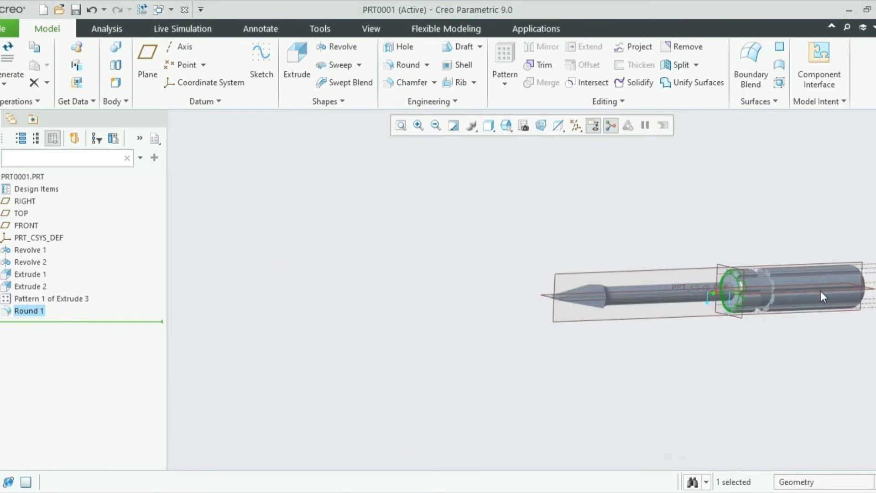
scroll(826, 293, "up", 6)
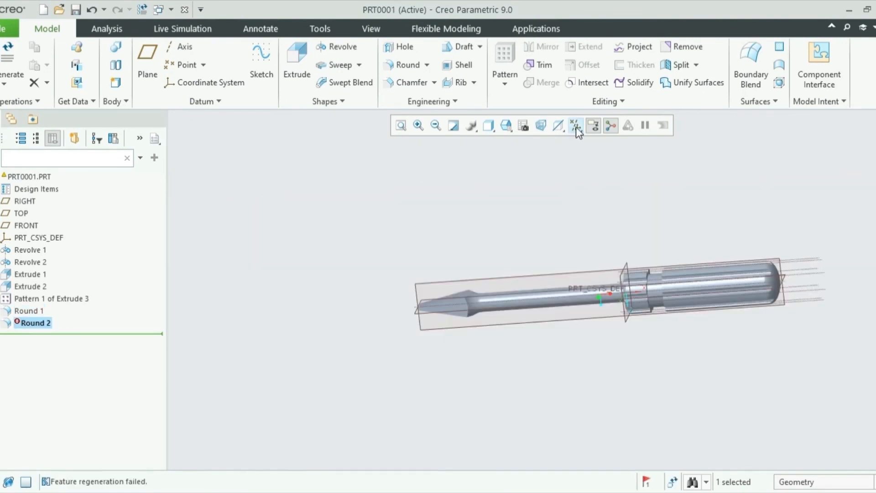
left_click(576, 127)
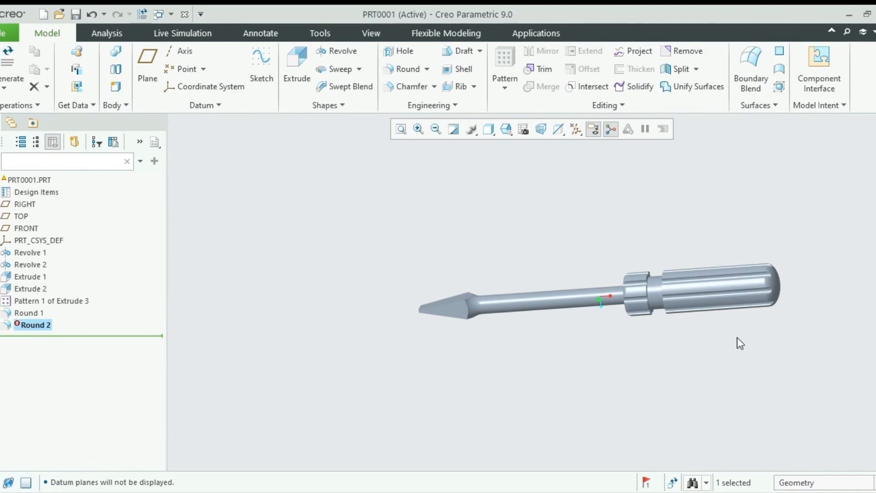
Step: Examine the whole screwdriver, from the tapered tip to the grooved handle, from different angles and distances
middle_click_drag(728, 324, 745, 233)
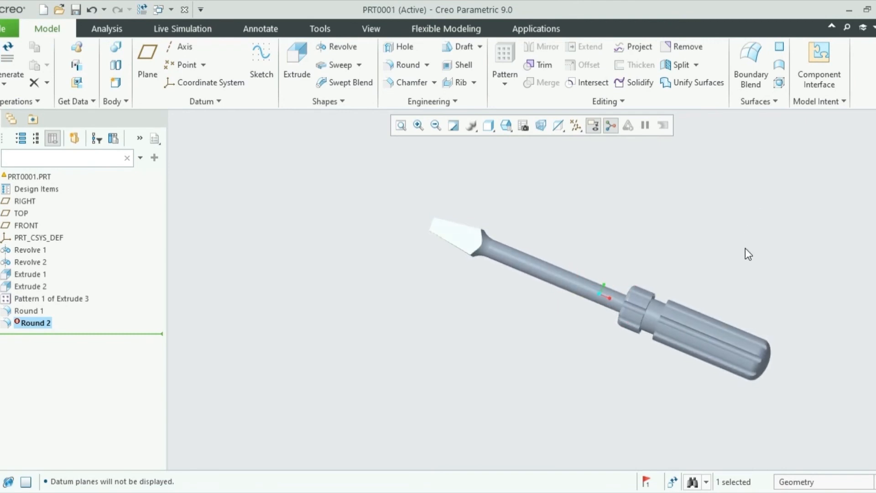
scroll(782, 406, "down", 5)
scroll(854, 383, "up", 3)
scroll(587, 446, "up", 3)
scroll(593, 397, "down", 3)
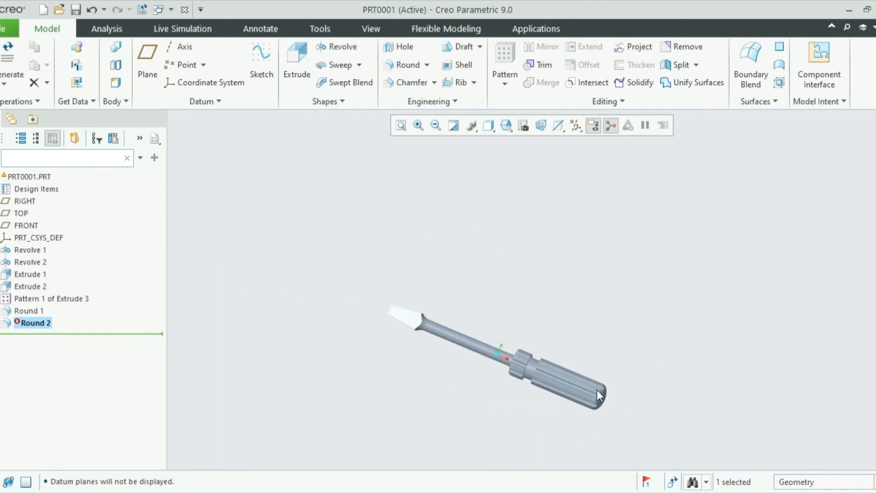
scroll(564, 412, "up", 4)
mouse_move(565, 412)
middle_mouse_down()
mouse_move(628, 364)
mouse_move(640, 411)
mouse_move(604, 421)
middle_mouse_up()
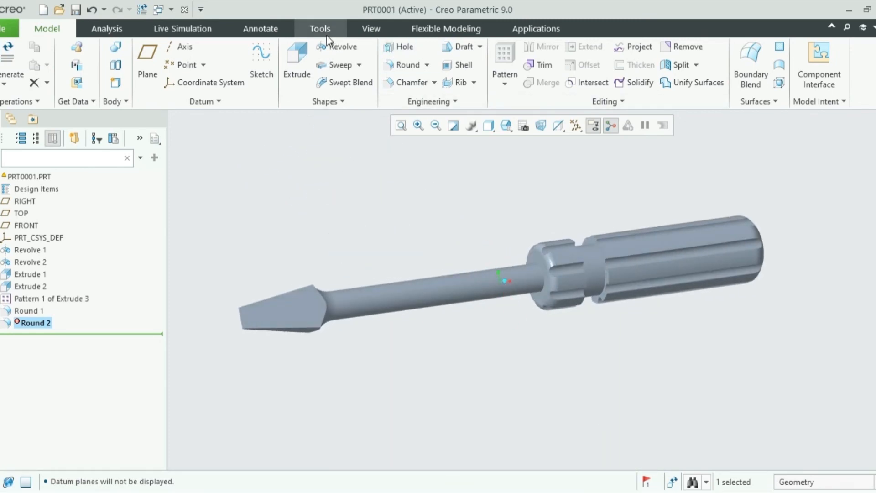
Step: Select the screwdriver's solid body and apply a red appearance to the entire part
left_click(363, 29)
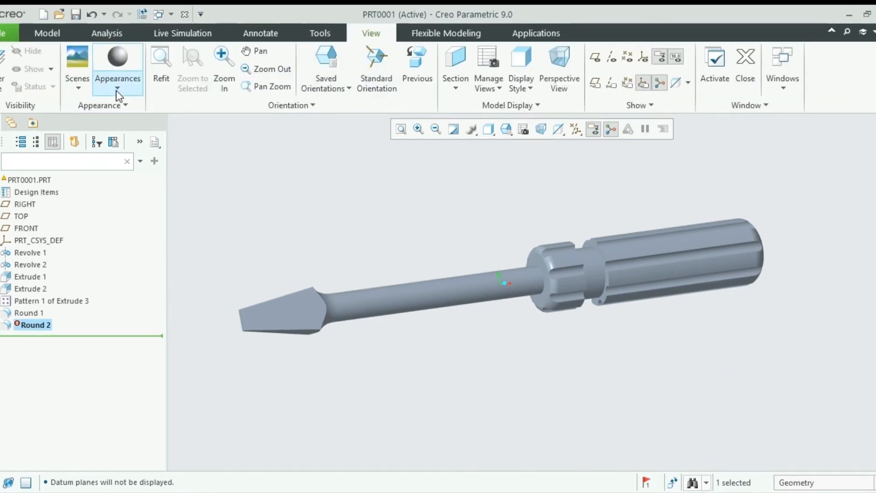
scroll(542, 270, "down", 6)
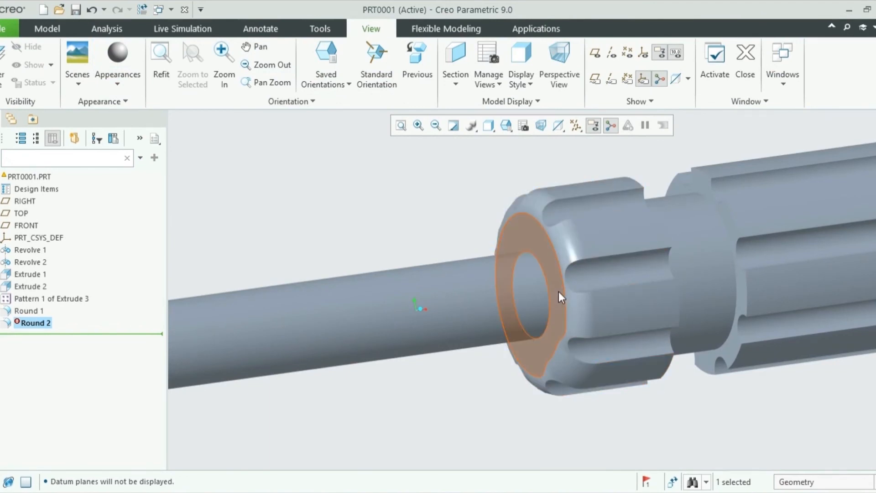
left_click(559, 291)
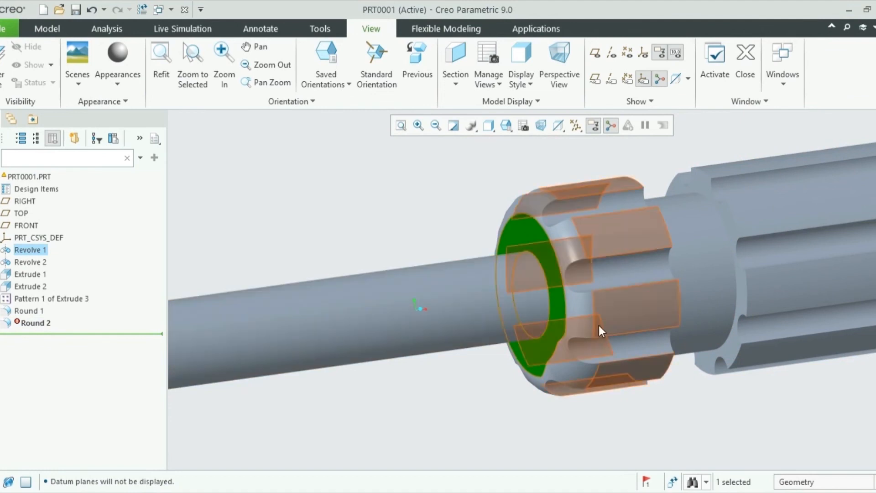
left_click(475, 299)
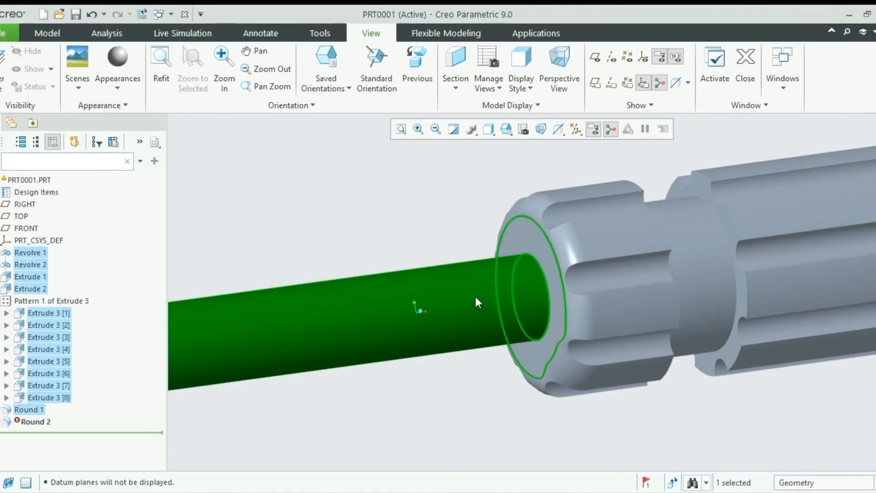
left_click(612, 317)
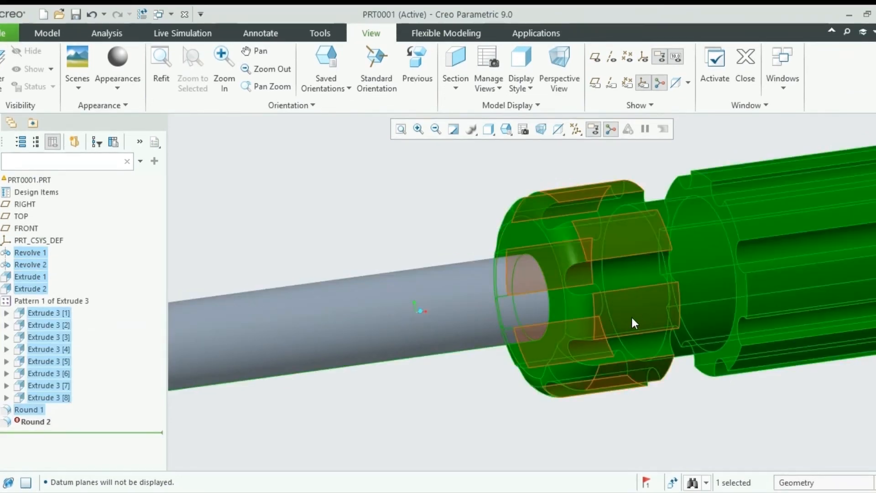
scroll(714, 365, "up", 3)
scroll(756, 372, "up", 2)
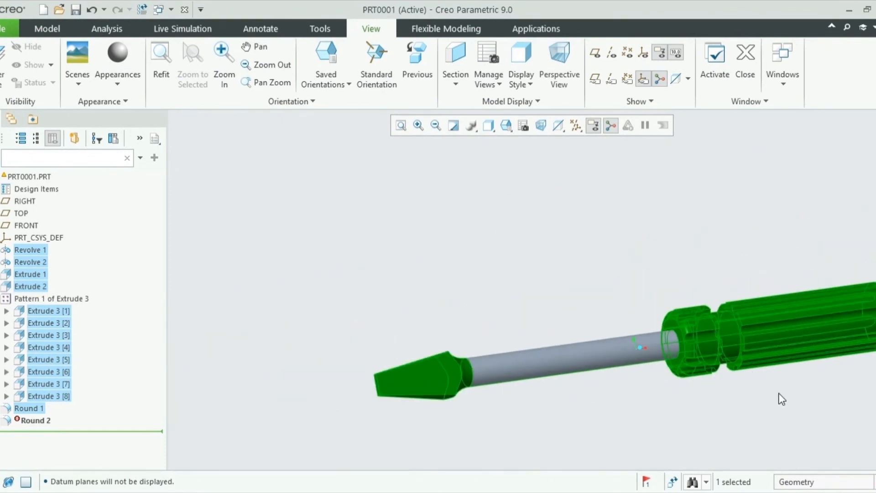
scroll(809, 389, "down", 2)
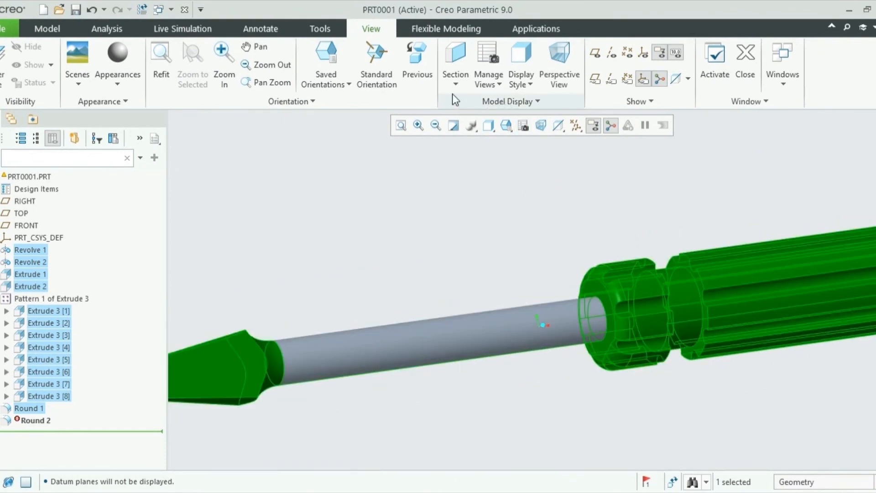
left_click(118, 82)
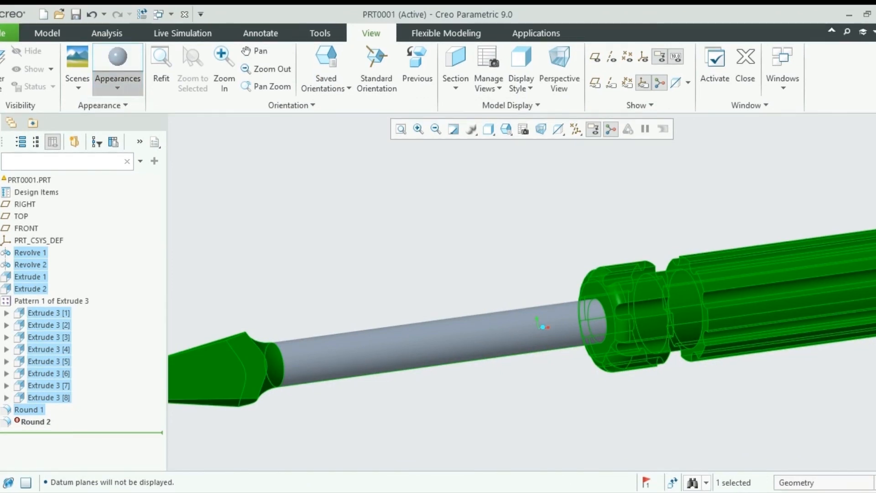
left_click(229, 188)
scroll(568, 370, "up", 2)
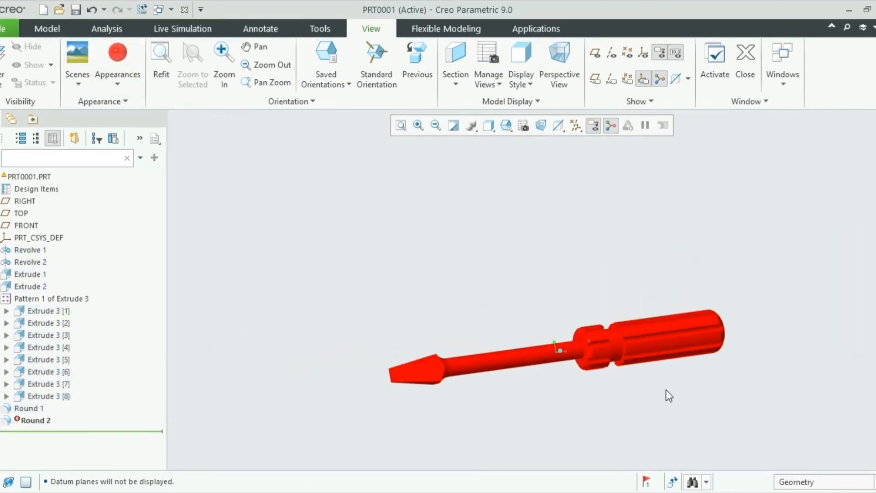
Step: Remove the failed Round 2 feature and regenerate the part
scroll(666, 390, "down", 2)
key("ctrl+g")
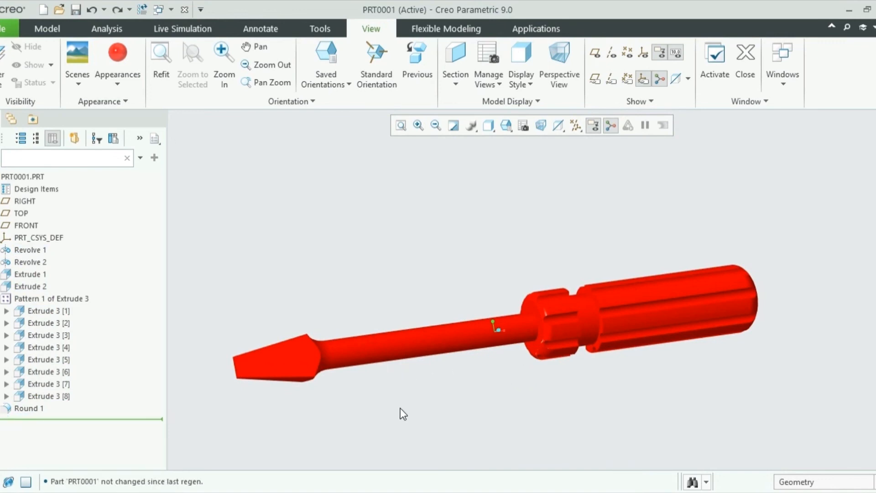
scroll(325, 415, "down", 2)
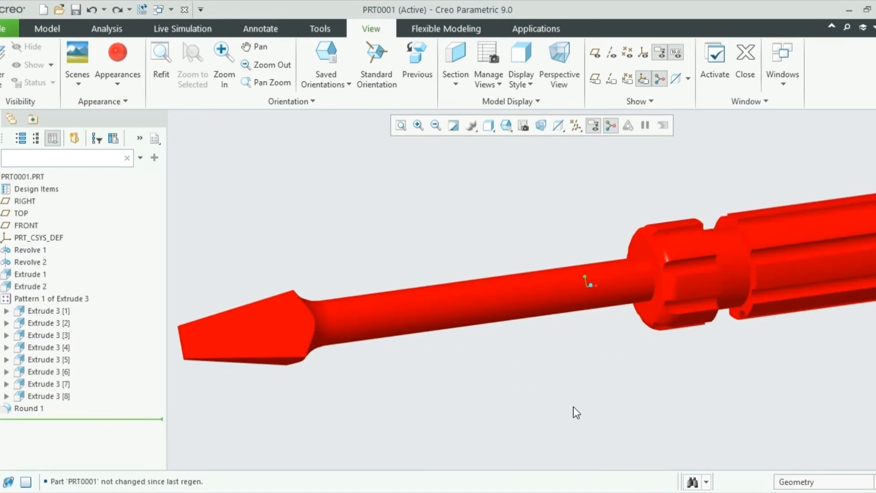
Step: Select the shank and the tapered tip and give them a light metallic appearance, leaving the handle red
scroll(573, 412, "up", 1)
left_click(437, 340)
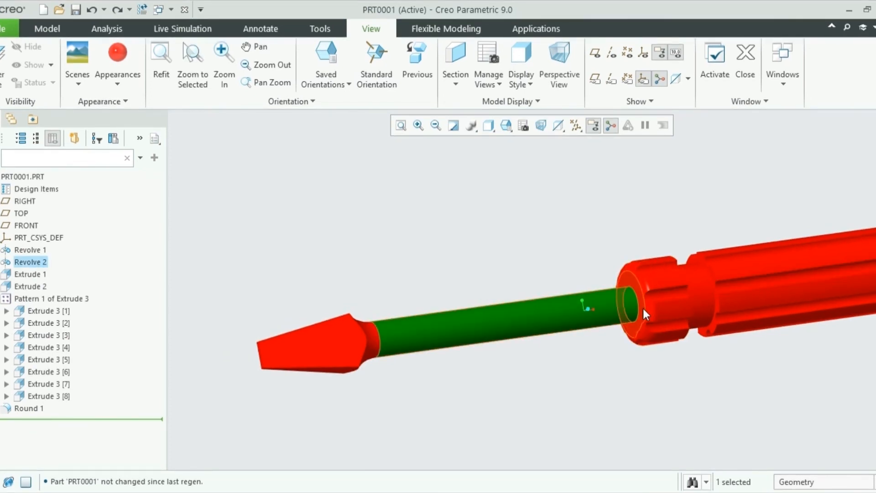
left_click(643, 311)
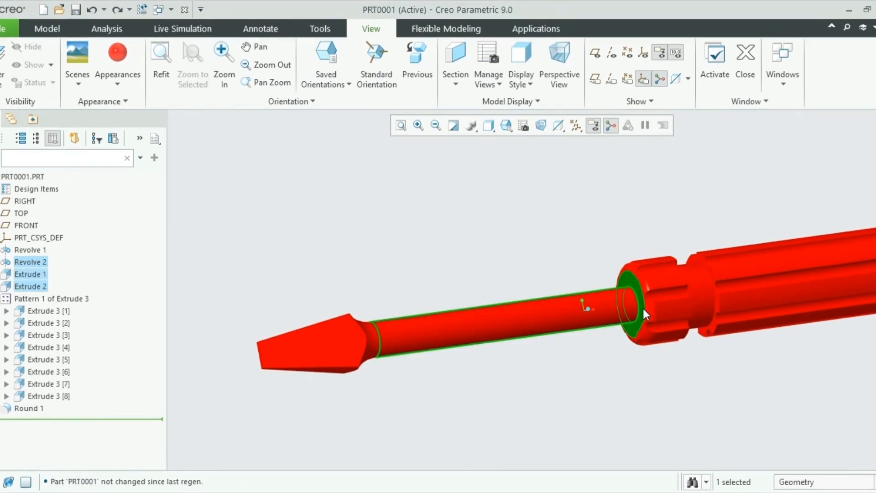
left_click(345, 350)
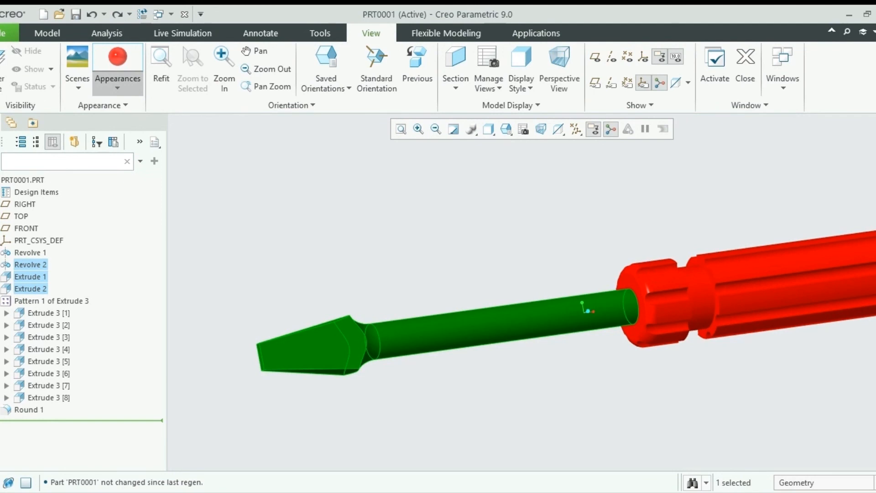
left_click(230, 172)
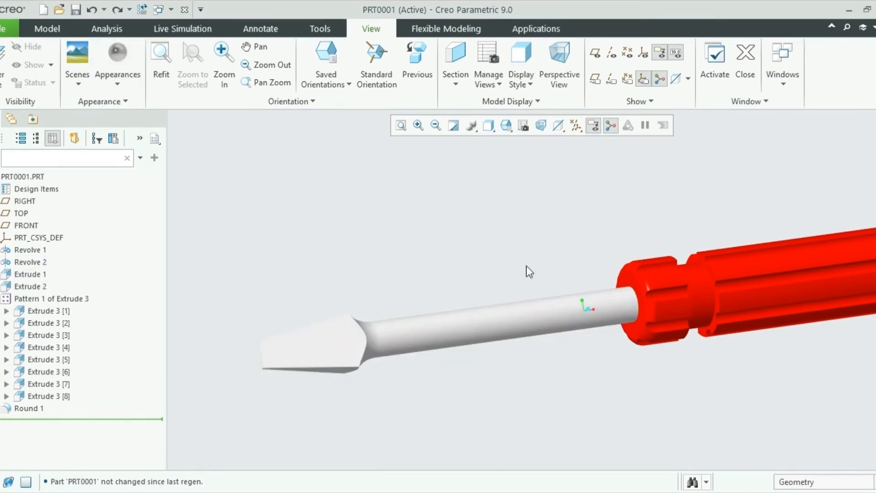
Step: Display the coloured screwdriver shaded with reflections and inspect the result
scroll(661, 372, "down", 3)
scroll(752, 351, "up", 3)
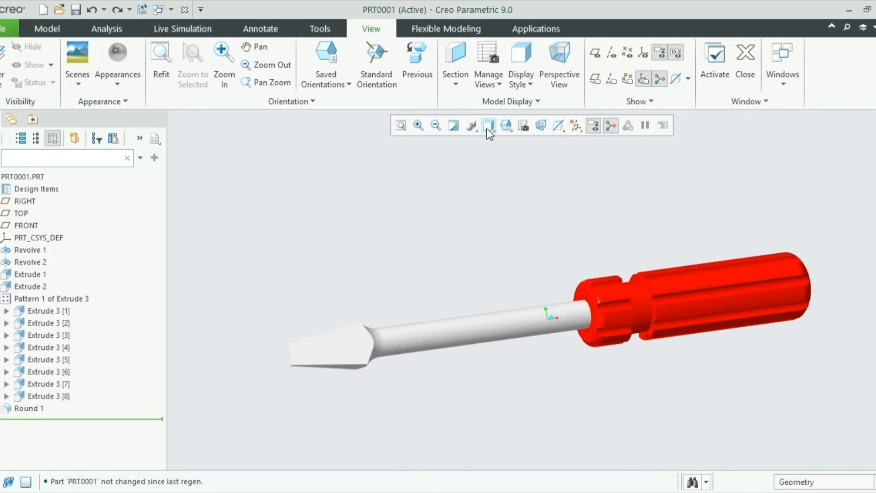
left_click(520, 151)
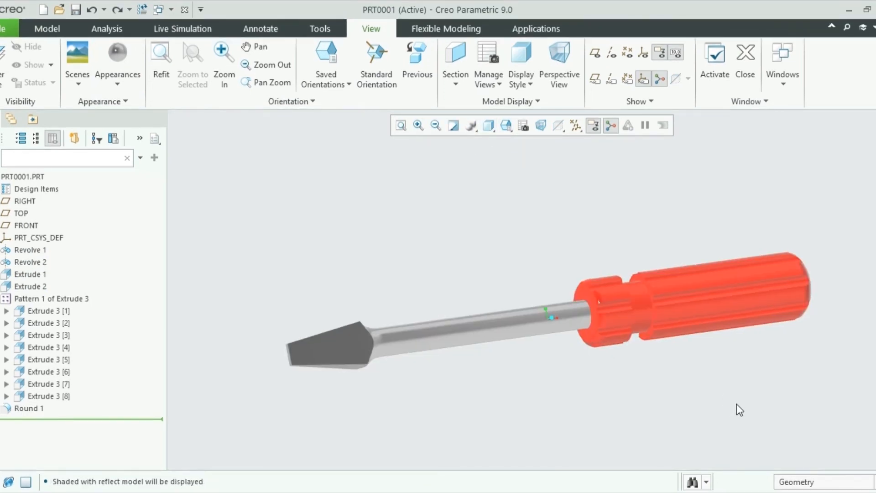
scroll(736, 385, "up", 2)
scroll(759, 386, "down", 3)
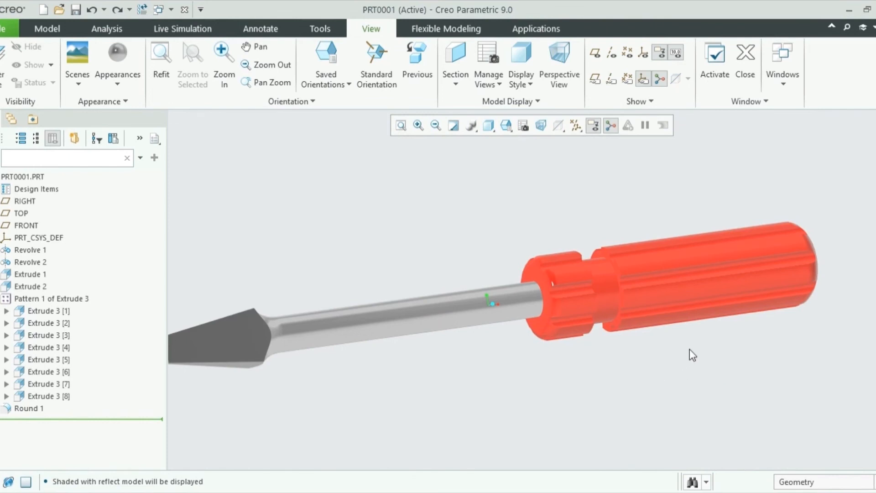
scroll(727, 354, "up", 2)
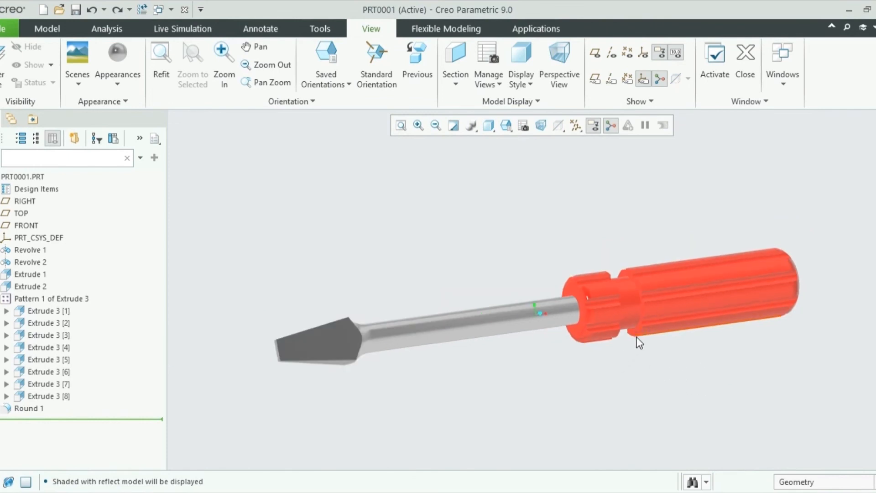